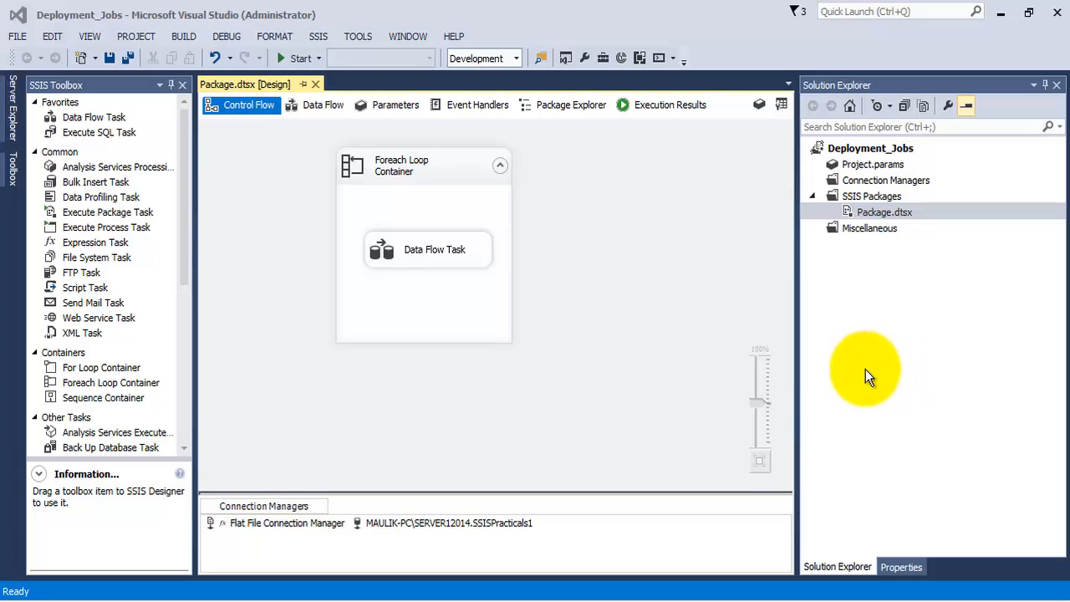
Open Package.dtsx and examine the Foreach Loop Container's enumerator, source folder and file filter in its collection settings.
{"action": "left_click", "coordinate": [848, 212]}
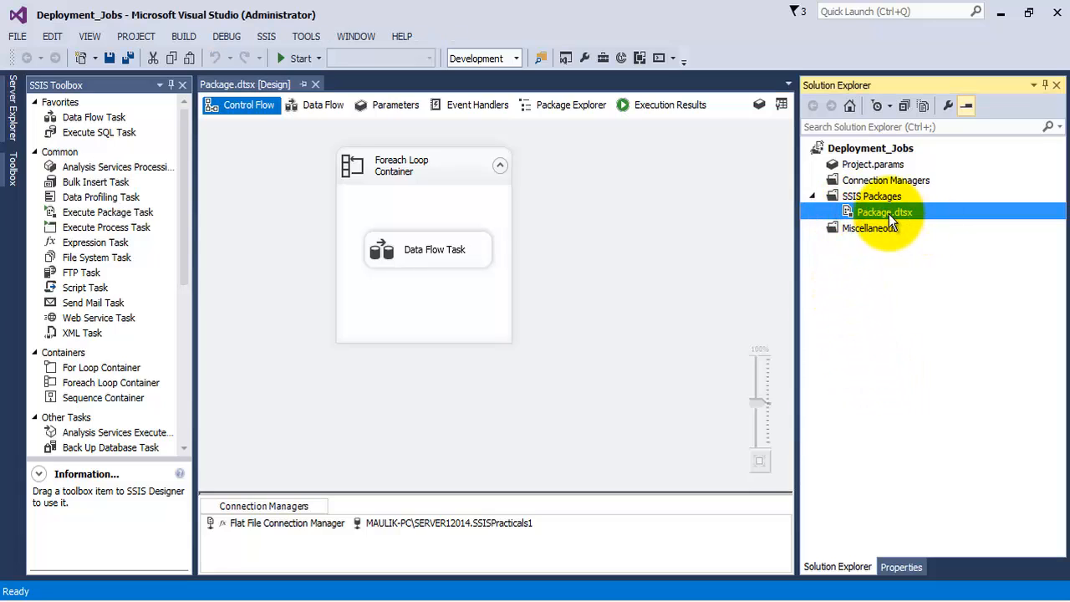
{"action": "double_click", "coordinate": [889, 214]}
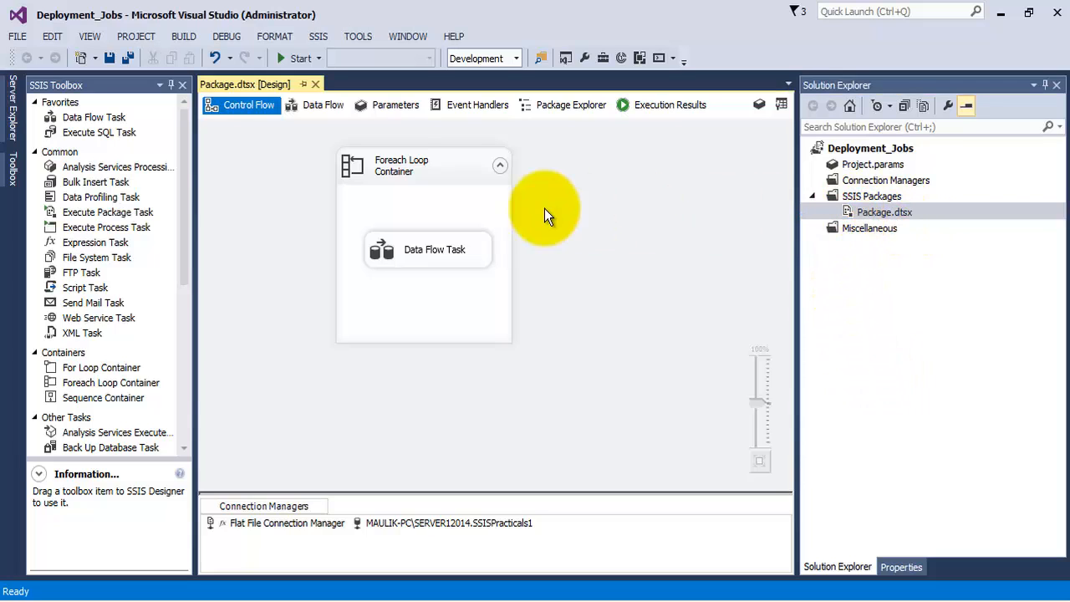
{"action": "right_click", "coordinate": [457, 183]}
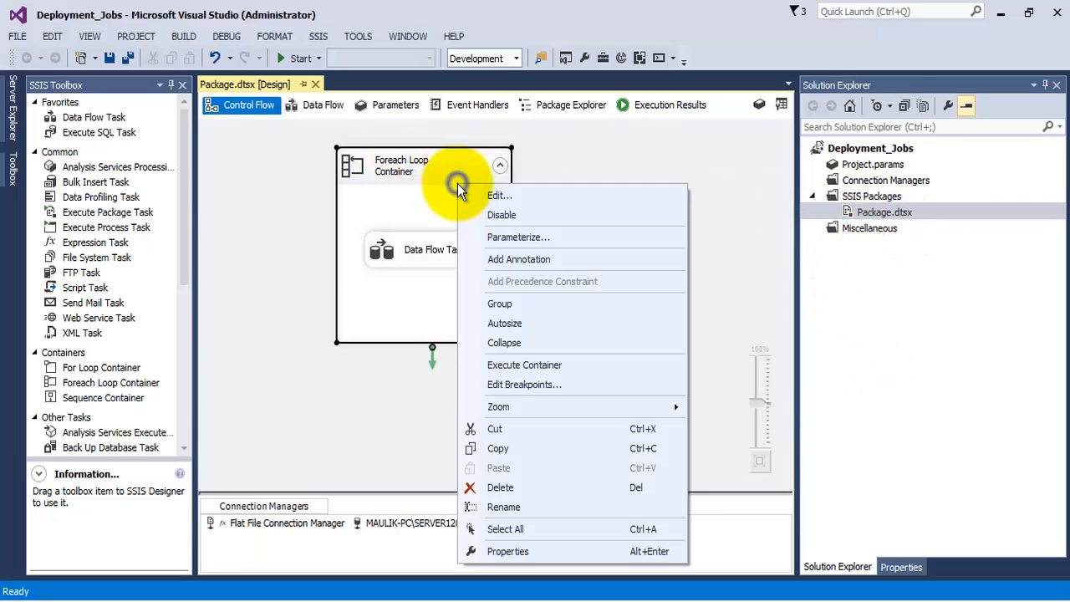
{"action": "left_click", "coordinate": [484, 196]}
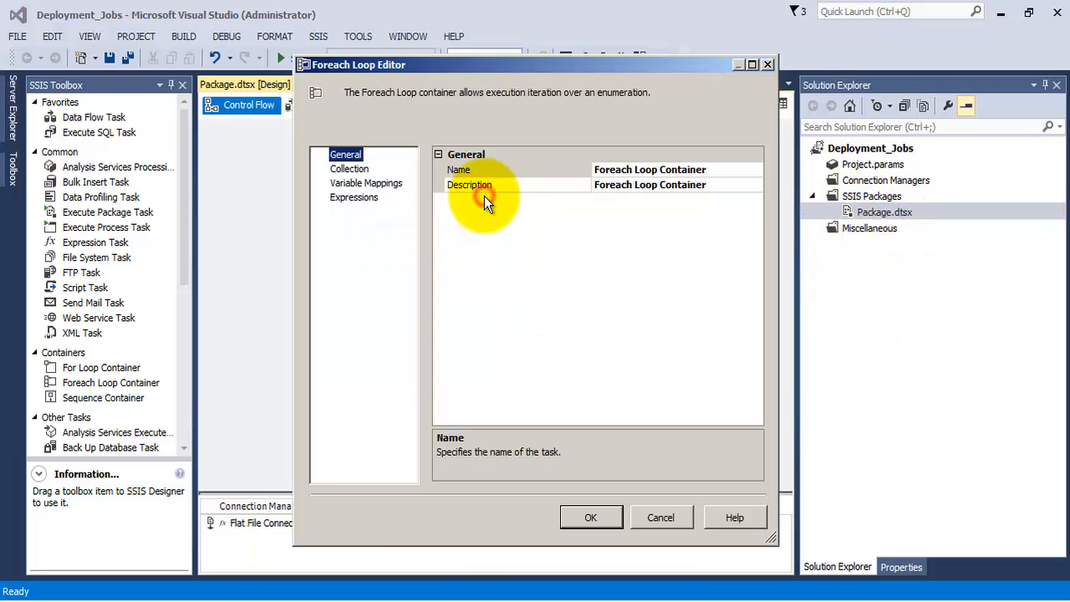
{"action": "left_click", "coordinate": [349, 170]}
{"action": "left_click", "coordinate": [437, 185]}
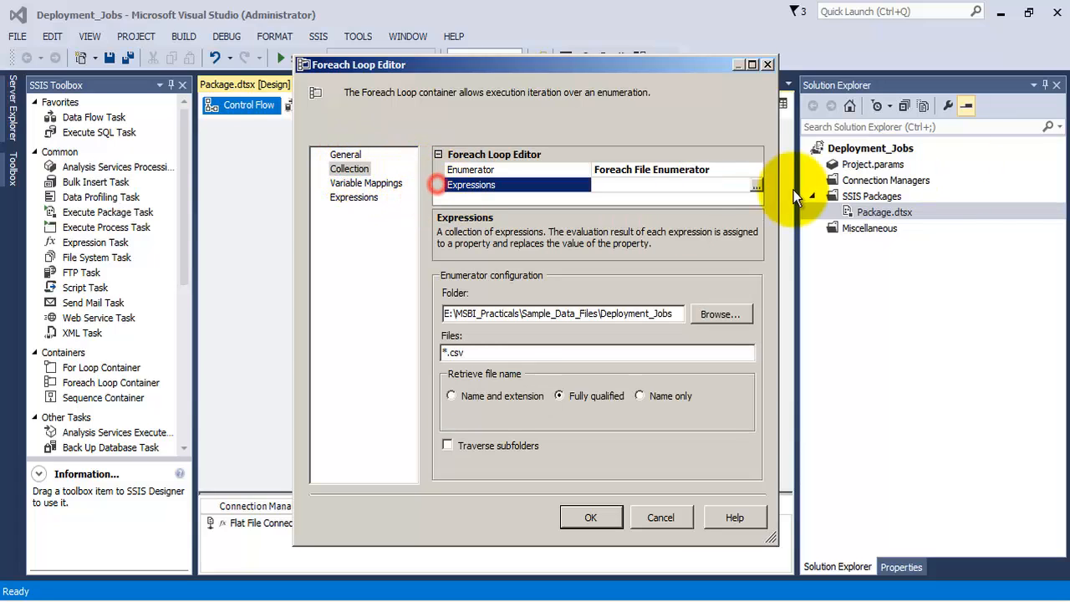
{"action": "left_click", "coordinate": [460, 315]}
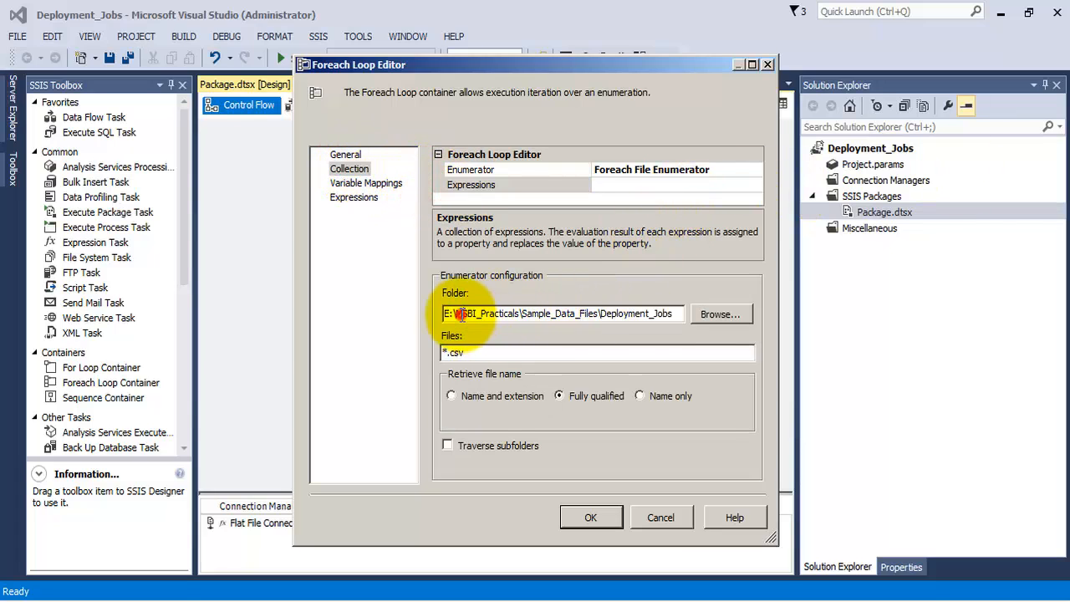
{"action": "left_click_drag", "start_coordinate": [676, 313], "coordinate": [442, 313]}
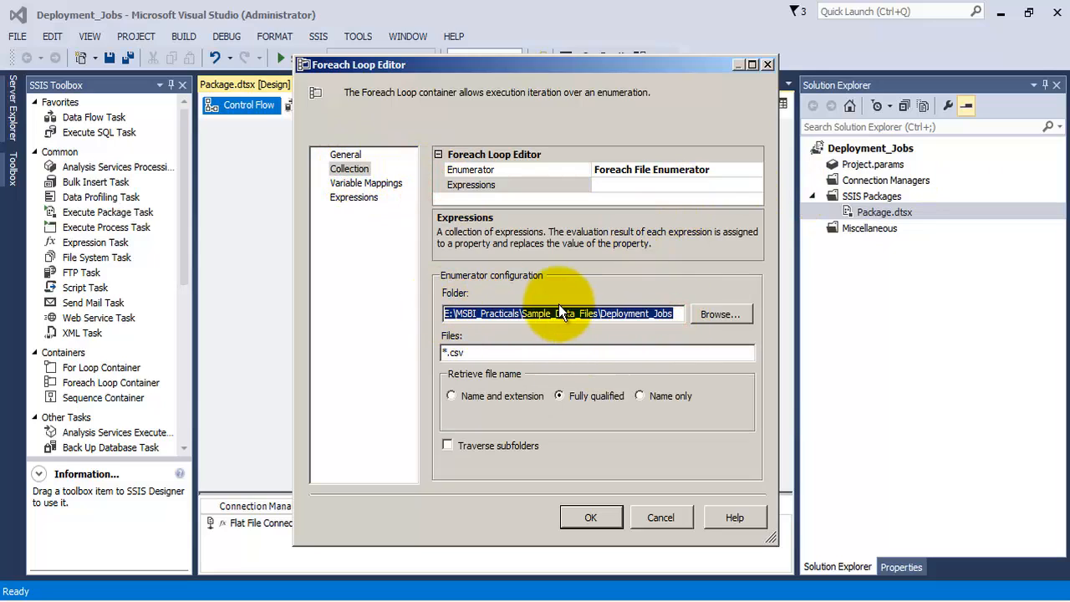
Check which variable the Foreach Loop Container maps to the collection value, and close its editor.
{"action": "left_click", "coordinate": [367, 183]}
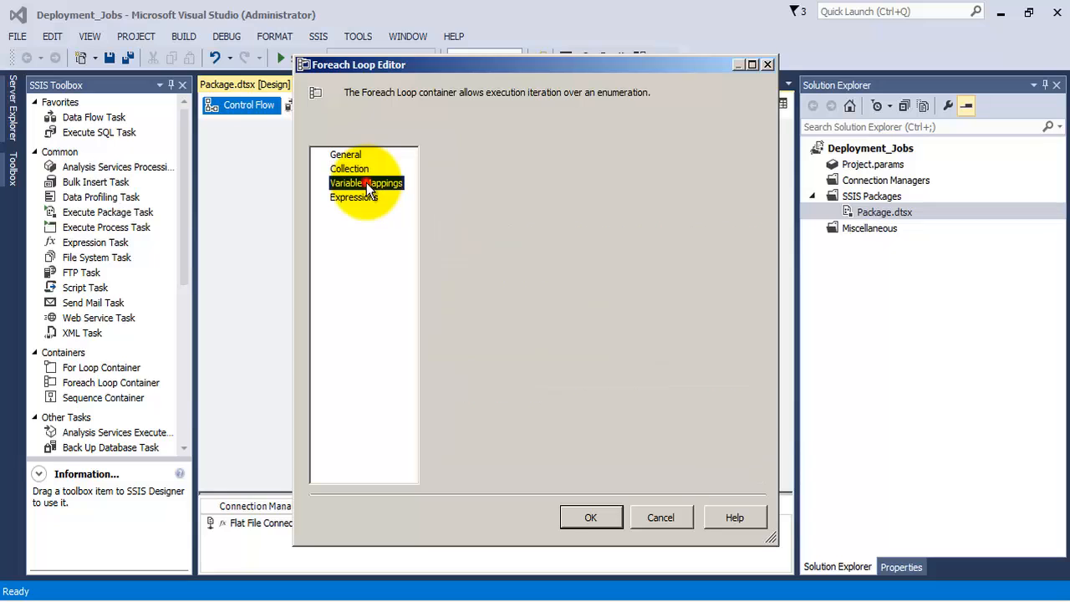
{"action": "left_click", "coordinate": [494, 204]}
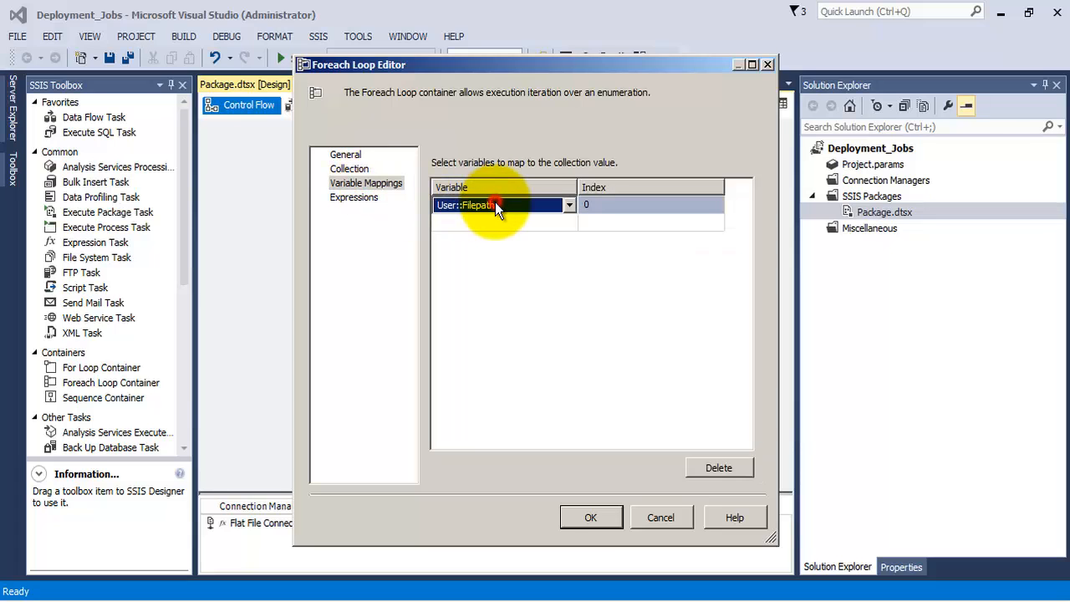
{"action": "left_click", "coordinate": [591, 518]}
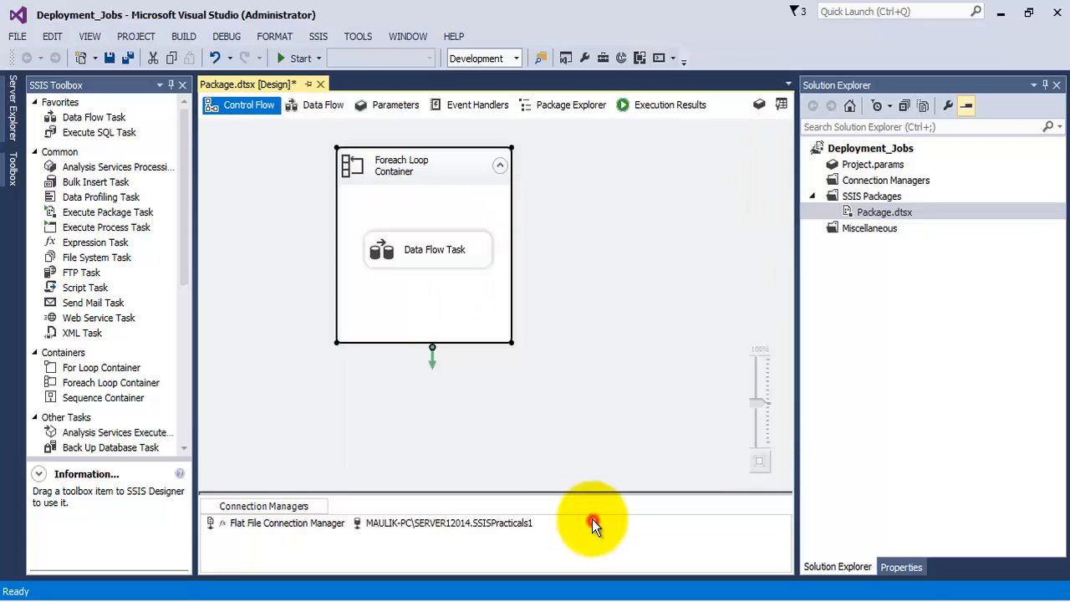
Examine the ConnectionString expression in the properties of the Flat File Connection Manager.
{"action": "left_click", "coordinate": [302, 525]}
{"action": "right_click", "coordinate": [304, 524]}
{"action": "left_click", "coordinate": [337, 509]}
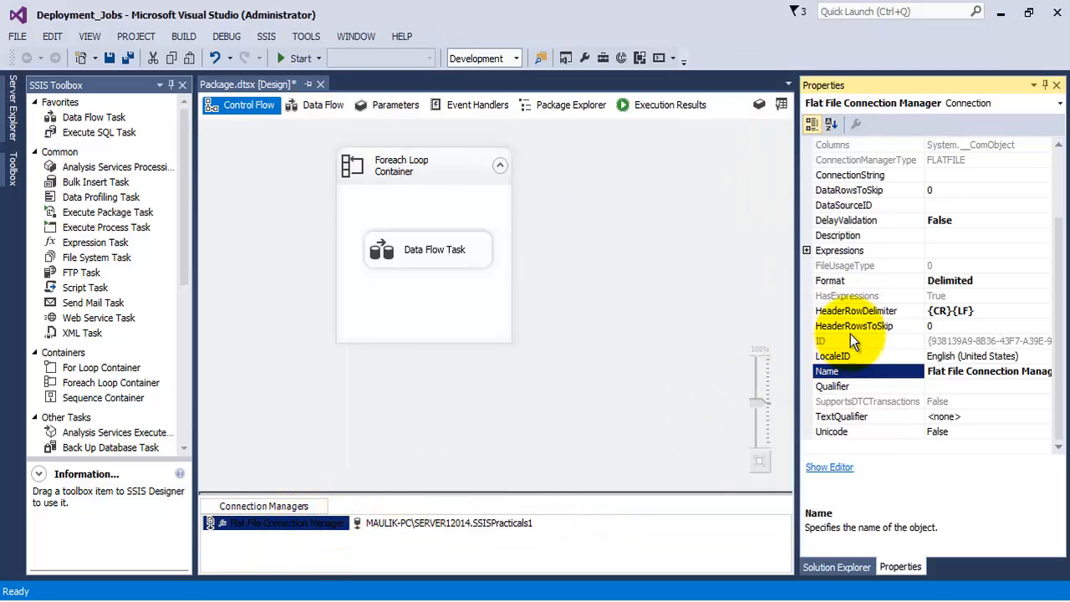
{"action": "left_click", "coordinate": [807, 251]}
{"action": "left_click", "coordinate": [861, 265]}
{"action": "left_click", "coordinate": [1018, 265]}
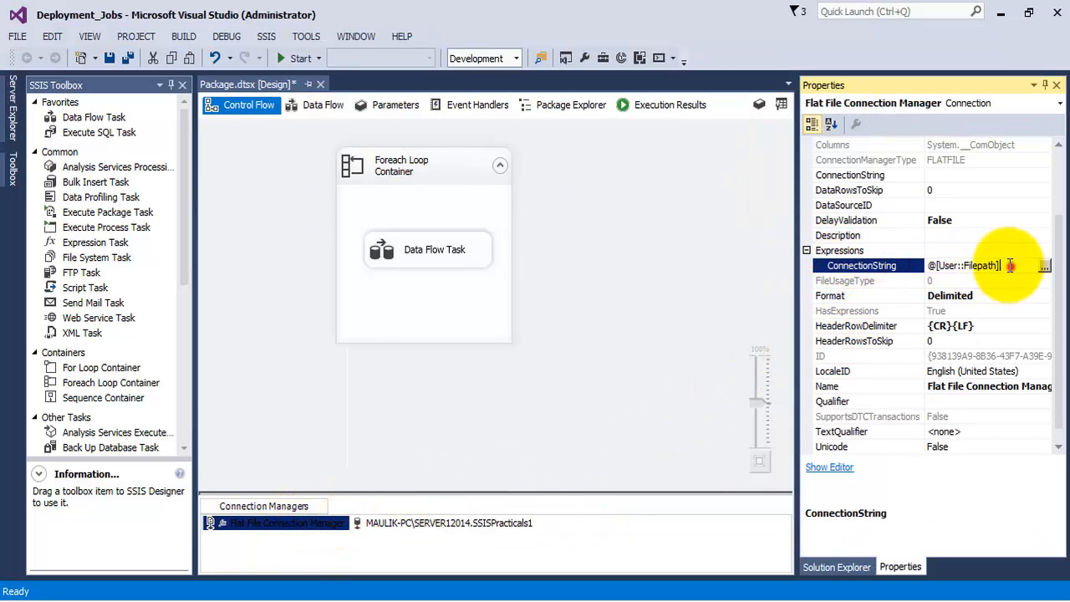
{"action": "left_click", "coordinate": [1020, 265]}
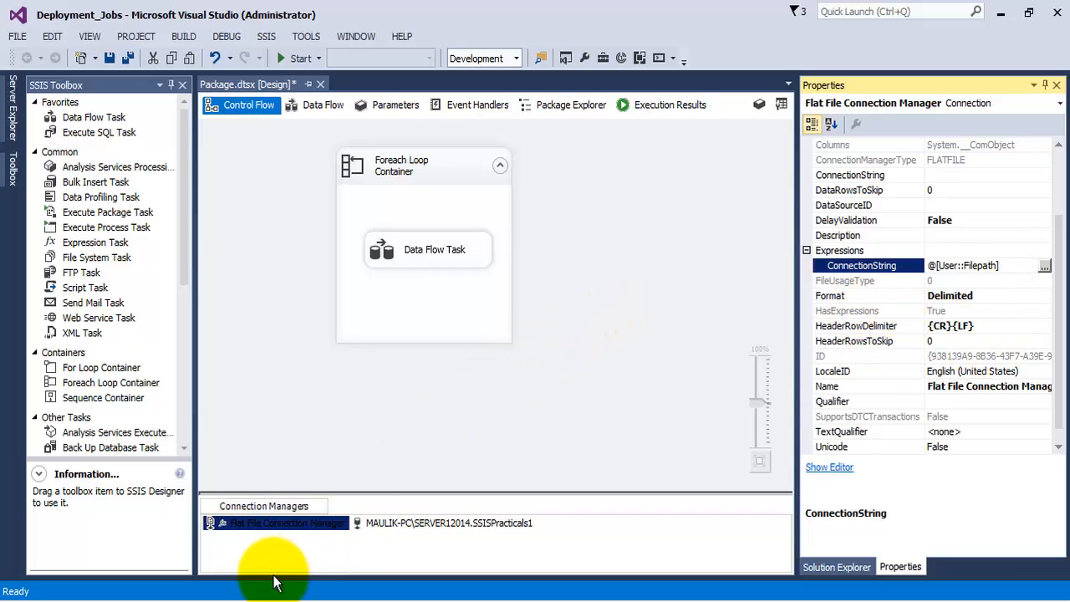
Switch to Windows Explorer and open the folder E:\MSBI_Practicals\Sample_Data_Files\Deployment_Jobs.
{"action": "left_click", "coordinate": [160, 601]}
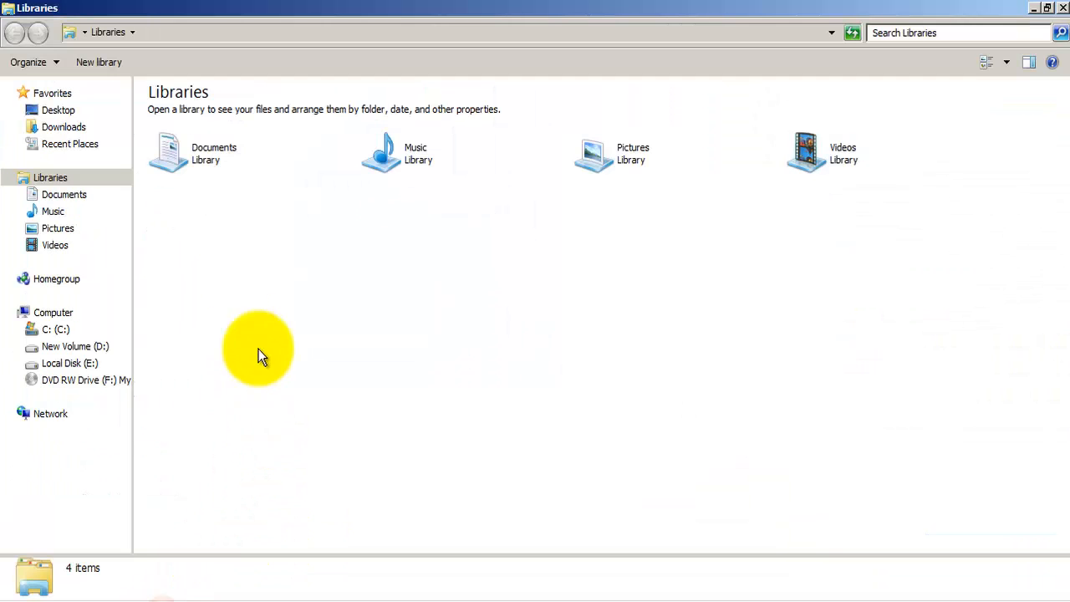
{"action": "left_click", "coordinate": [69, 362]}
{"action": "double_click", "coordinate": [204, 134]}
{"action": "double_click", "coordinate": [201, 114]}
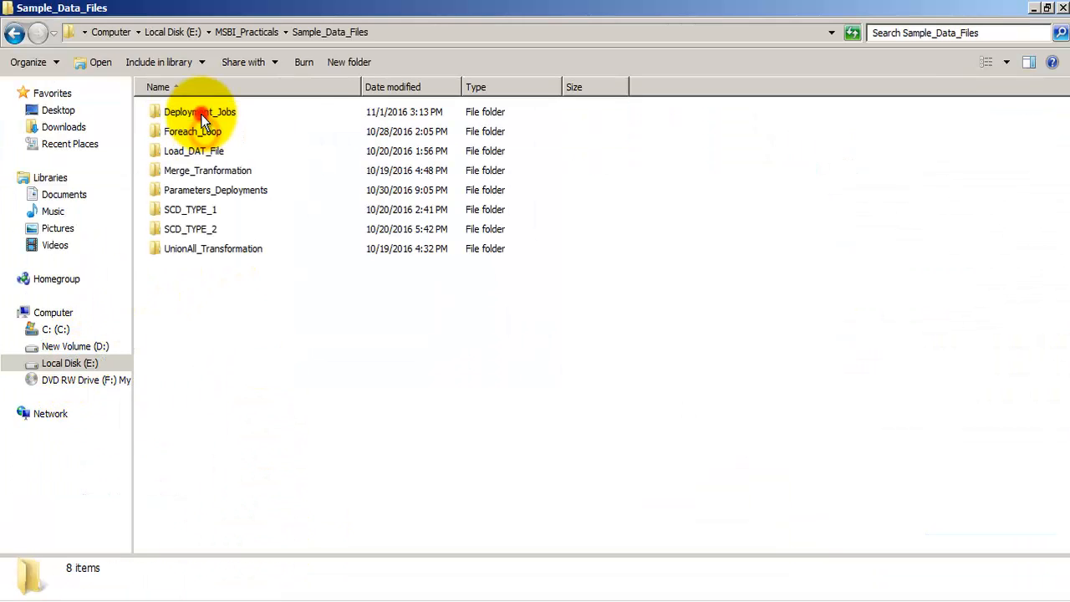
{"action": "left_click", "coordinate": [201, 107]}
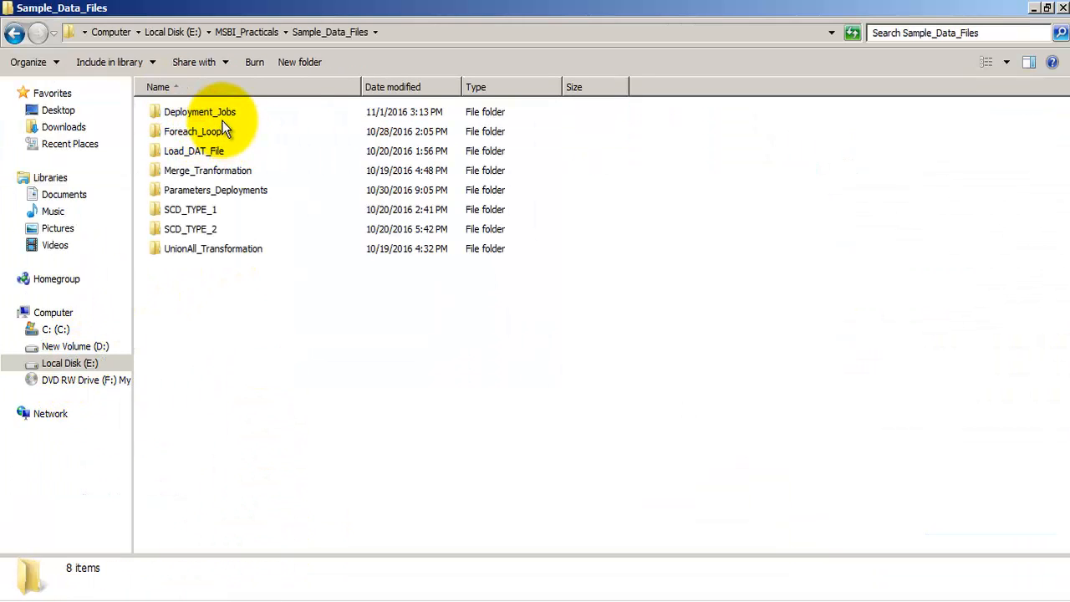
{"action": "double_click", "coordinate": [220, 112]}
{"action": "left_click", "coordinate": [281, 276]}
Open PersonsData_India.csv in Excel, inspect its Country column and last data row, and close the file.
{"action": "left_click", "coordinate": [246, 119]}
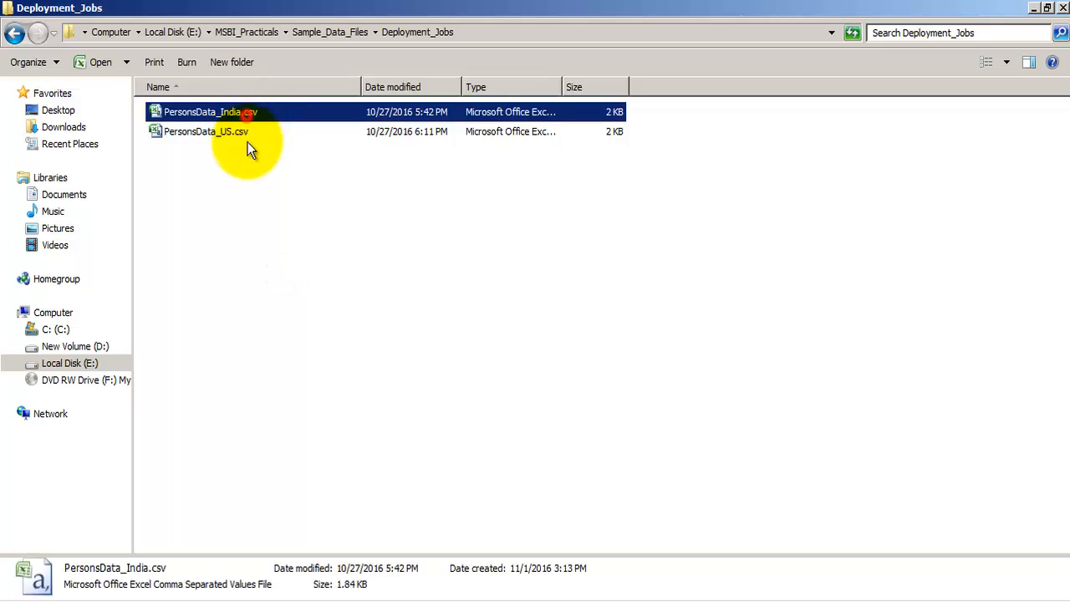
{"action": "double_click", "coordinate": [248, 132]}
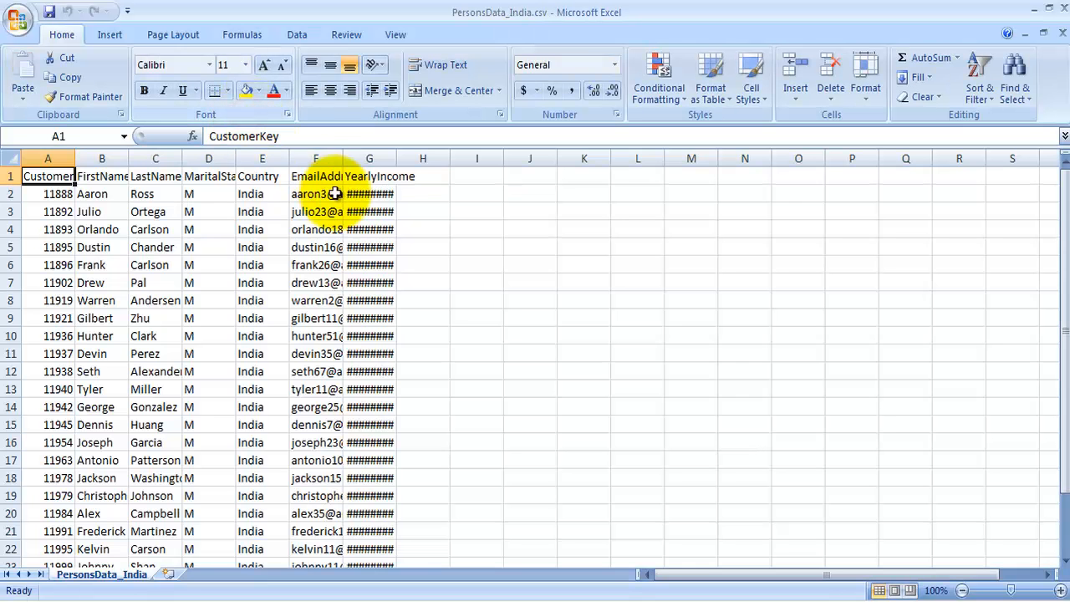
{"action": "left_click", "coordinate": [266, 158]}
{"action": "scroll", "coordinate": [299, 304], "scroll_direction": "down", "scroll_amount": 5}
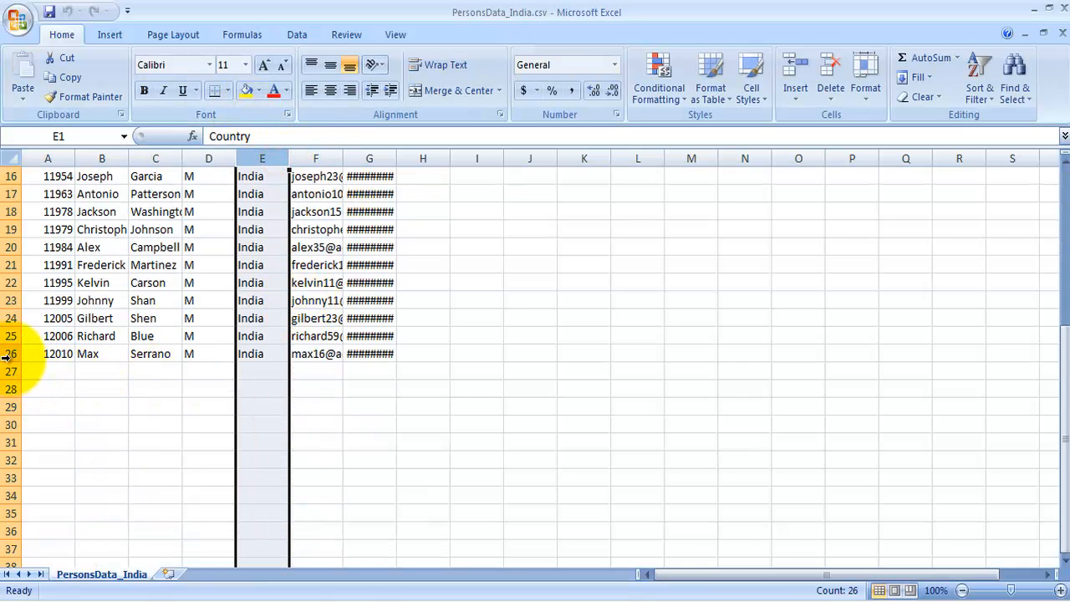
{"action": "left_click", "coordinate": [10, 354]}
{"action": "left_click", "coordinate": [1065, 33]}
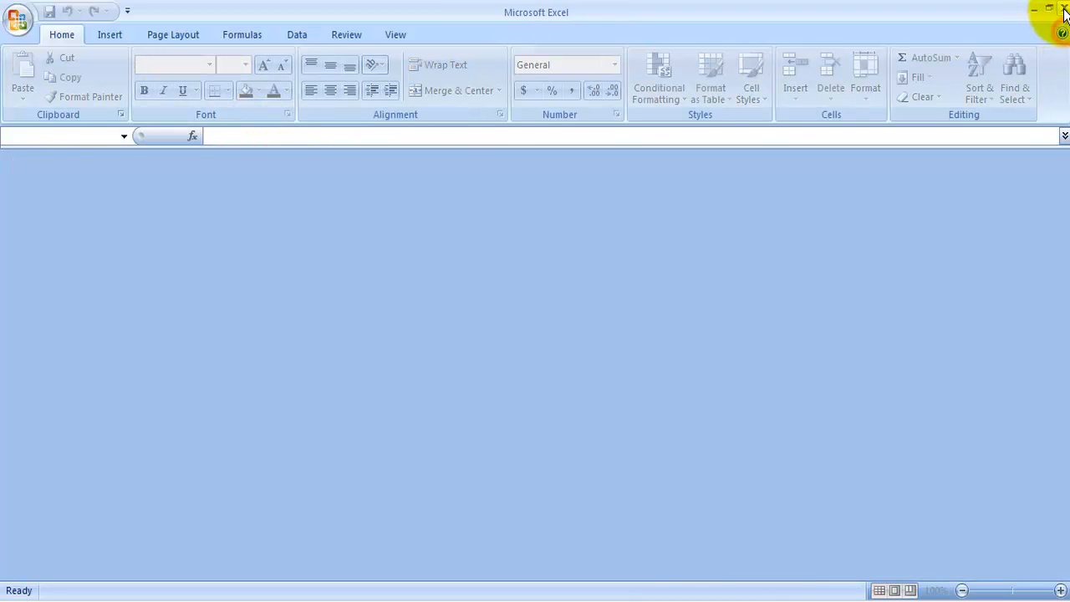
{"action": "left_click", "coordinate": [1034, 8]}
Open PersonsData_US.csv in Excel, inspect its Country column and last data row, and close Excel.
{"action": "left_click", "coordinate": [213, 132]}
{"action": "double_click", "coordinate": [210, 132]}
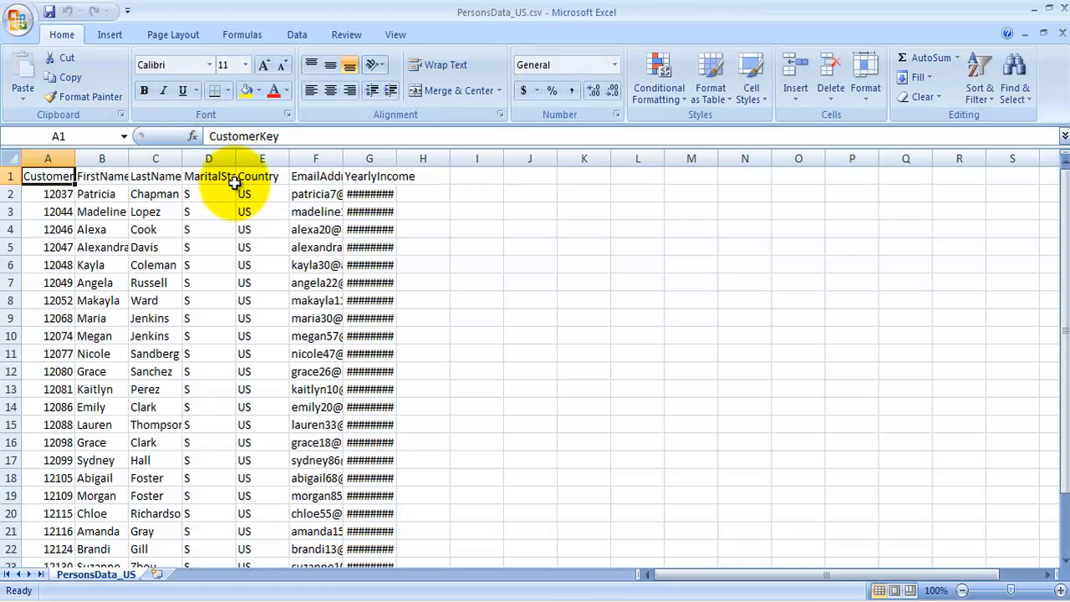
{"action": "left_click", "coordinate": [259, 158]}
{"action": "scroll", "coordinate": [331, 301], "scroll_direction": "down", "scroll_amount": 7}
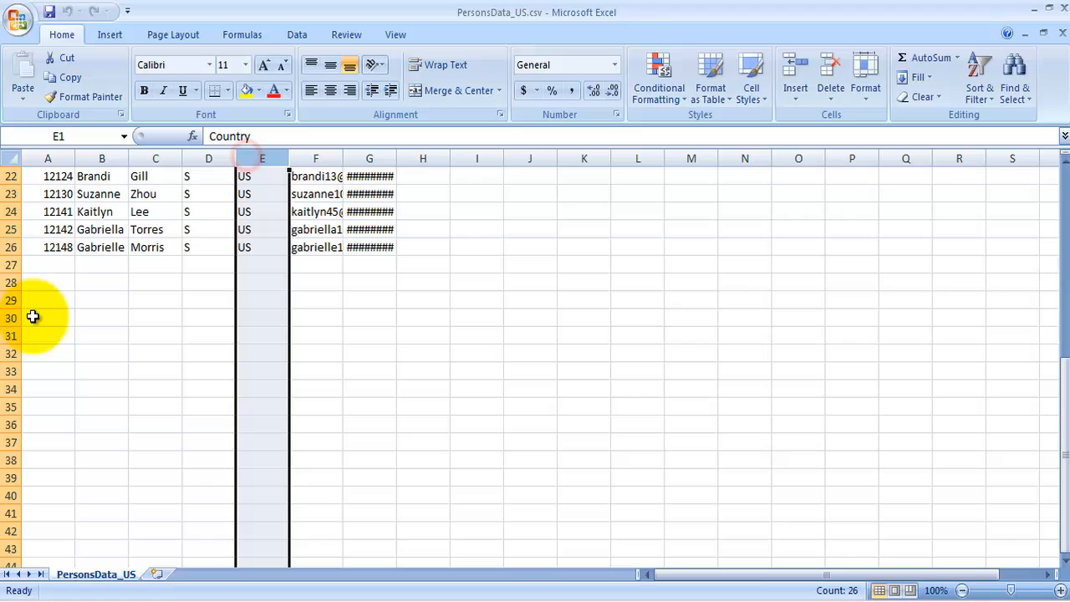
{"action": "left_click", "coordinate": [10, 247]}
{"action": "left_click", "coordinate": [1063, 33]}
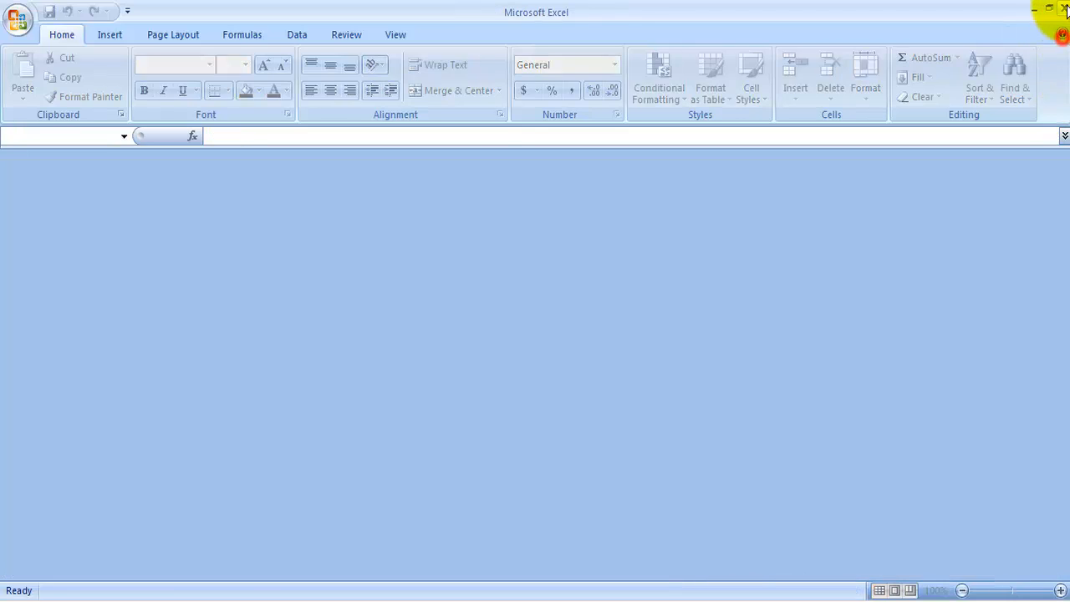
{"action": "left_click", "coordinate": [1062, 8]}
{"action": "left_click", "coordinate": [385, 303]}
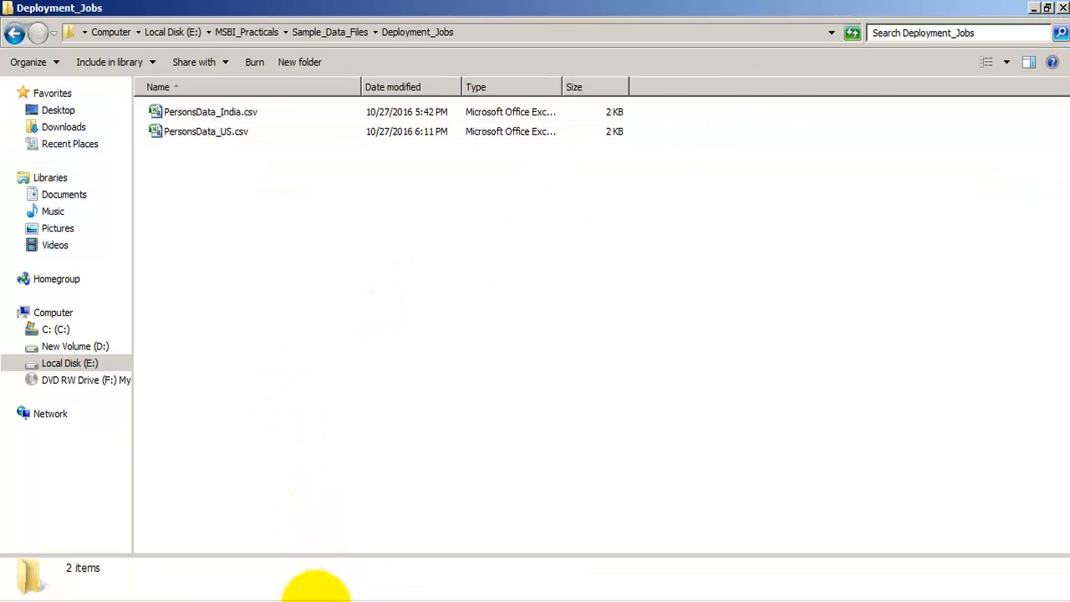
Switch back to Visual Studio, run the package in debug mode, and stop debugging.
{"action": "left_click", "coordinate": [334, 601]}
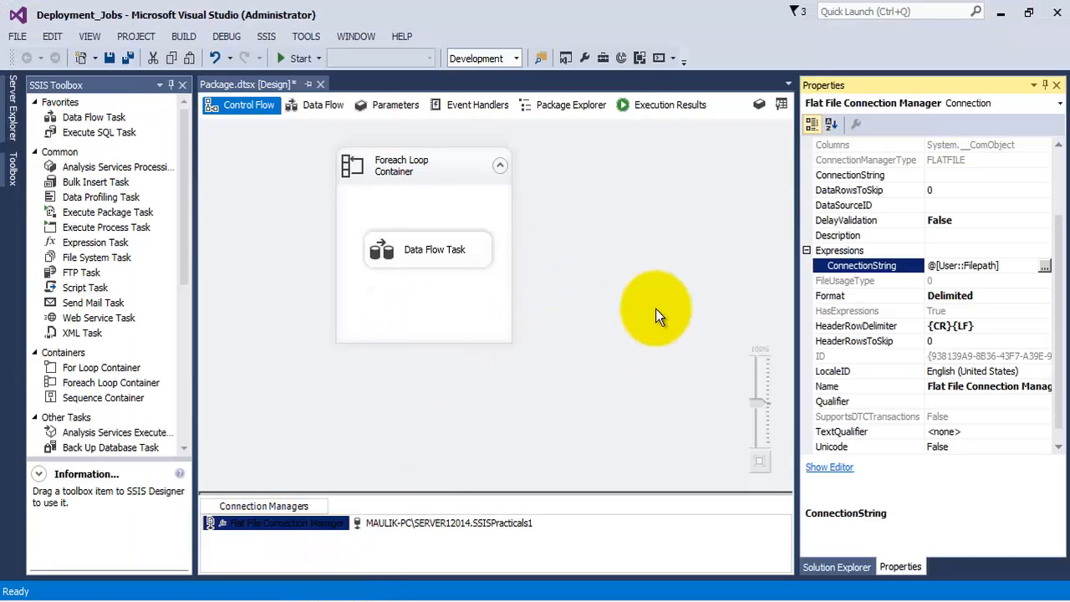
{"action": "left_click", "coordinate": [286, 59]}
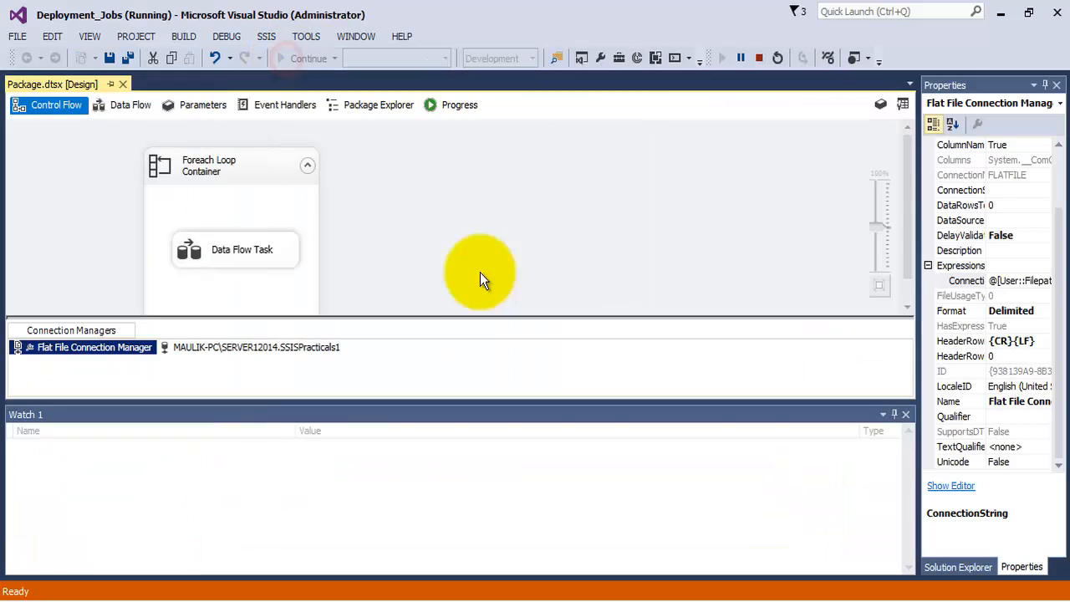
{"action": "left_click", "coordinate": [759, 58]}
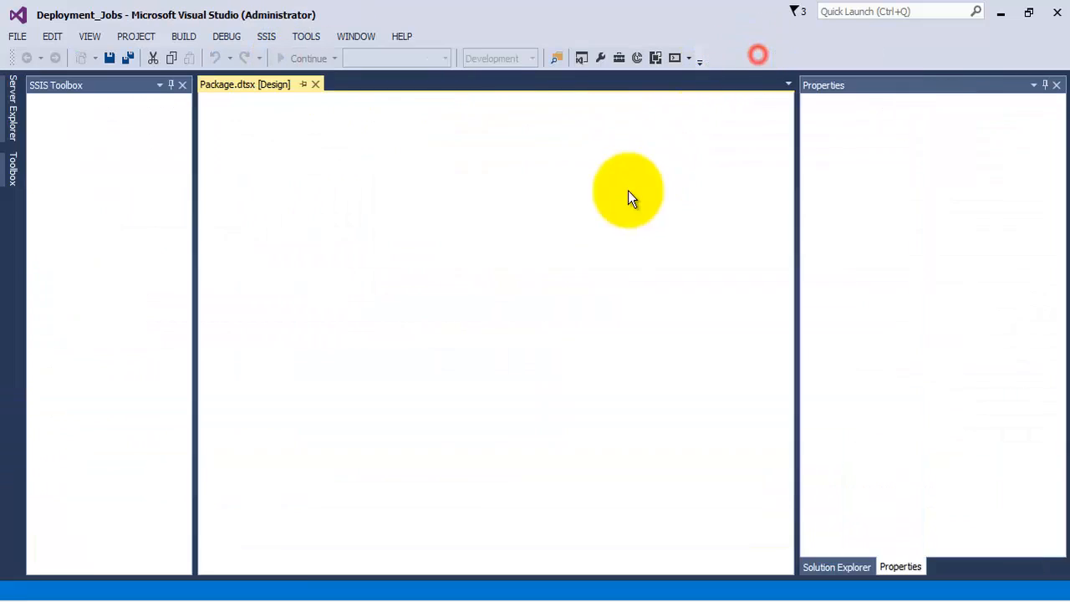
Switch to SQL Server Management Studio and run only the SELECT TOP 1000 query on the Persons table.
{"action": "left_click", "coordinate": [242, 597]}
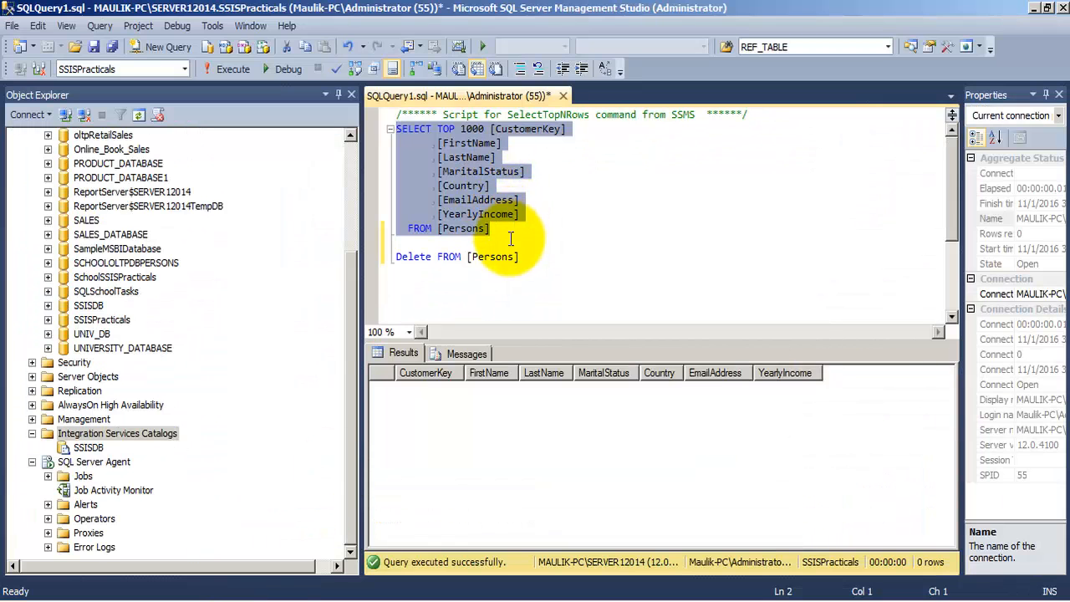
{"action": "left_click_drag", "start_coordinate": [493, 230], "coordinate": [370, 123]}
{"action": "left_click", "coordinate": [228, 68]}
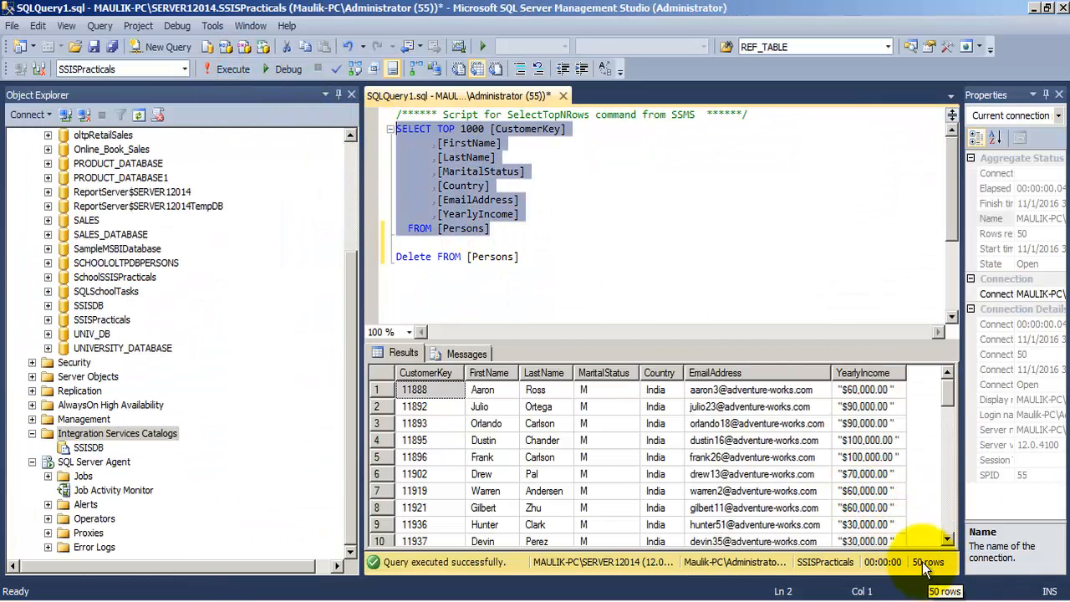
Execute only the Delete FROM [Persons] statement, and rerun the SELECT query to check the table.
{"action": "left_click_drag", "start_coordinate": [535, 259], "coordinate": [394, 251]}
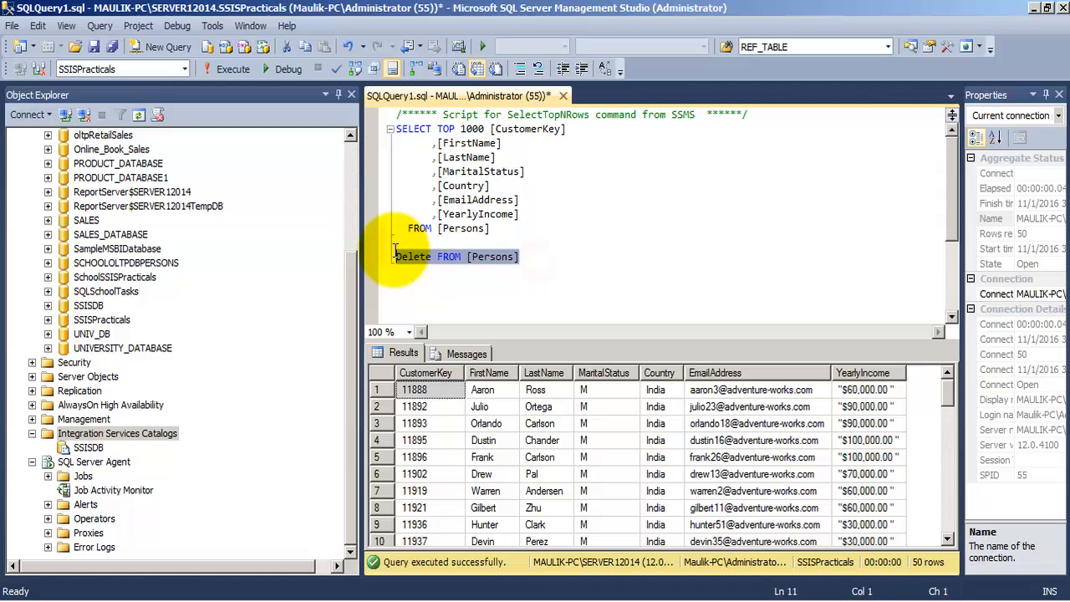
{"action": "left_click", "coordinate": [227, 69]}
{"action": "left_click", "coordinate": [495, 228]}
{"action": "left_click_drag", "start_coordinate": [495, 229], "coordinate": [361, 130]}
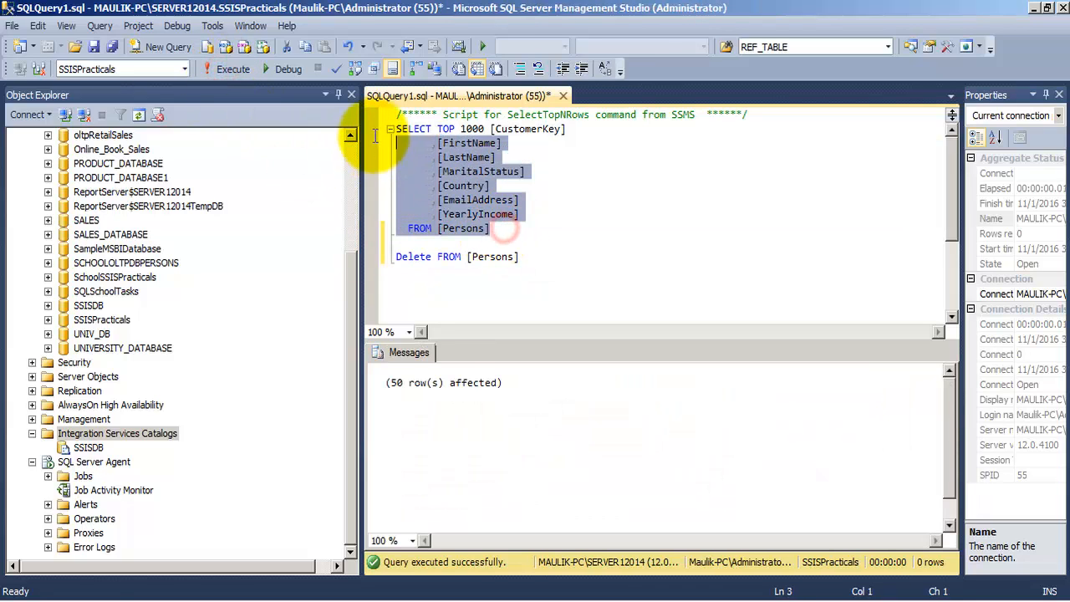
{"action": "left_click", "coordinate": [232, 67]}
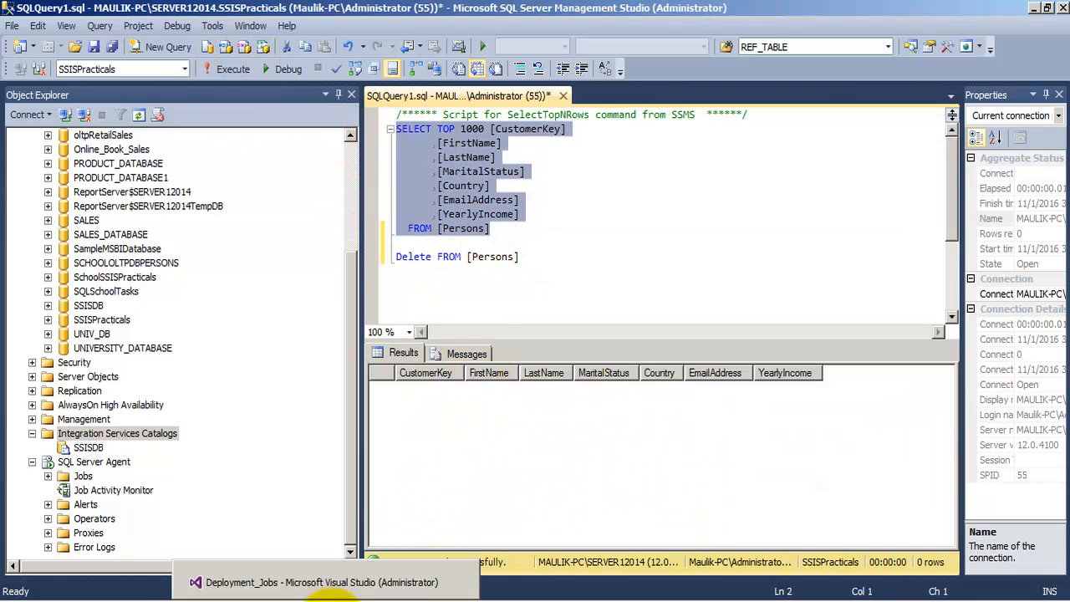
Switch to Visual Studio and start the Integration Services Deployment Wizard for the Deployment_Jobs project, advancing to destination selection.
{"action": "left_click", "coordinate": [326, 583]}
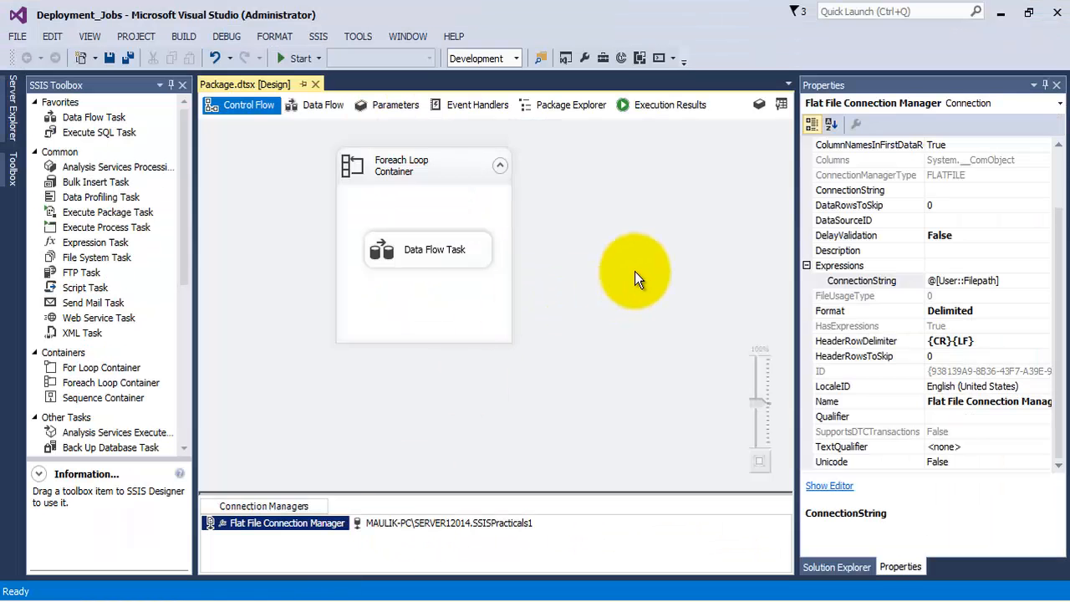
{"action": "left_click", "coordinate": [839, 565]}
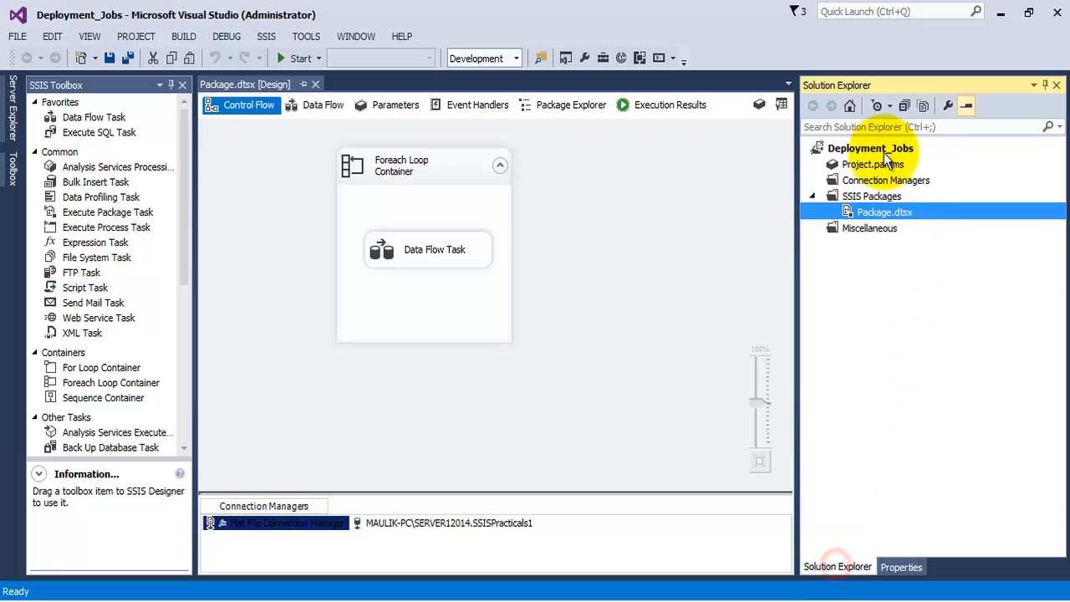
{"action": "left_click", "coordinate": [851, 151]}
{"action": "right_click", "coordinate": [851, 154]}
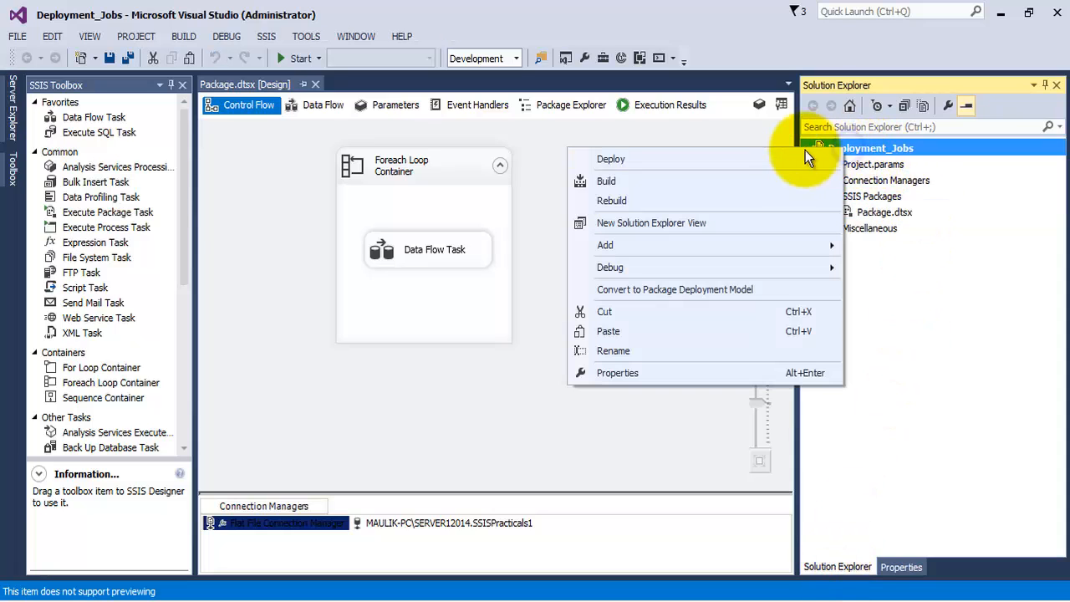
{"action": "left_click", "coordinate": [784, 159]}
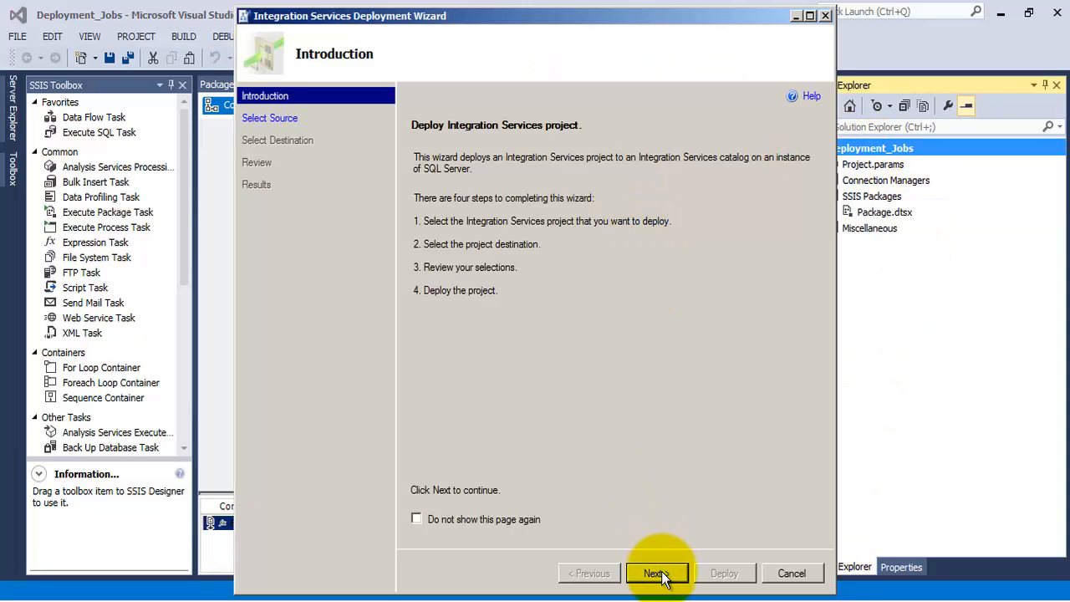
{"action": "left_click", "coordinate": [657, 574]}
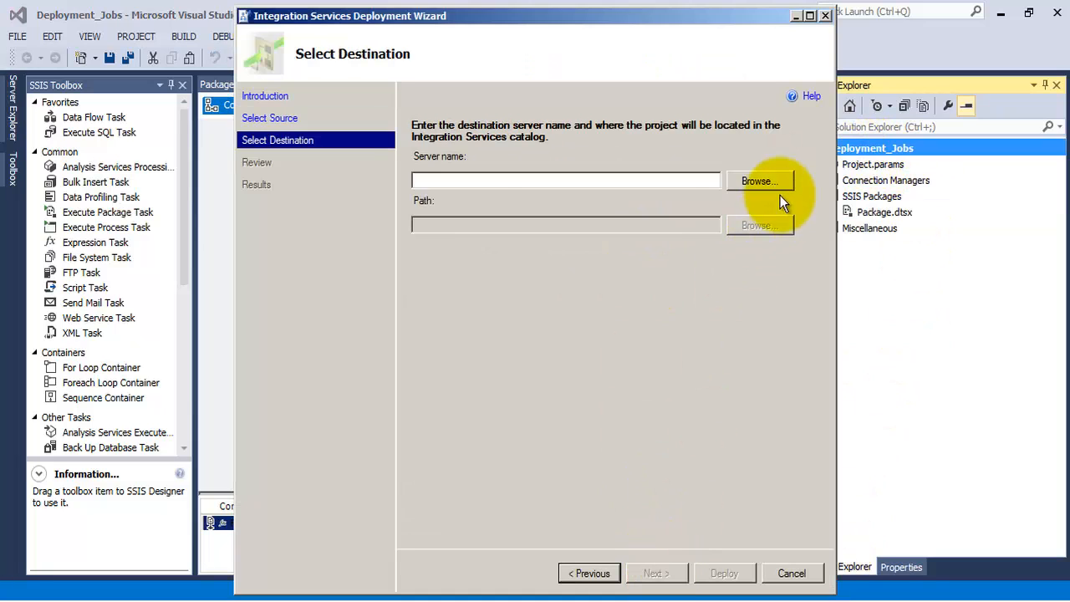
Set the local SERVER12014 instance as the deployment server, and check the SSISDB catalog for an available project folder.
{"action": "left_click", "coordinate": [774, 183]}
{"action": "left_click", "coordinate": [535, 226]}
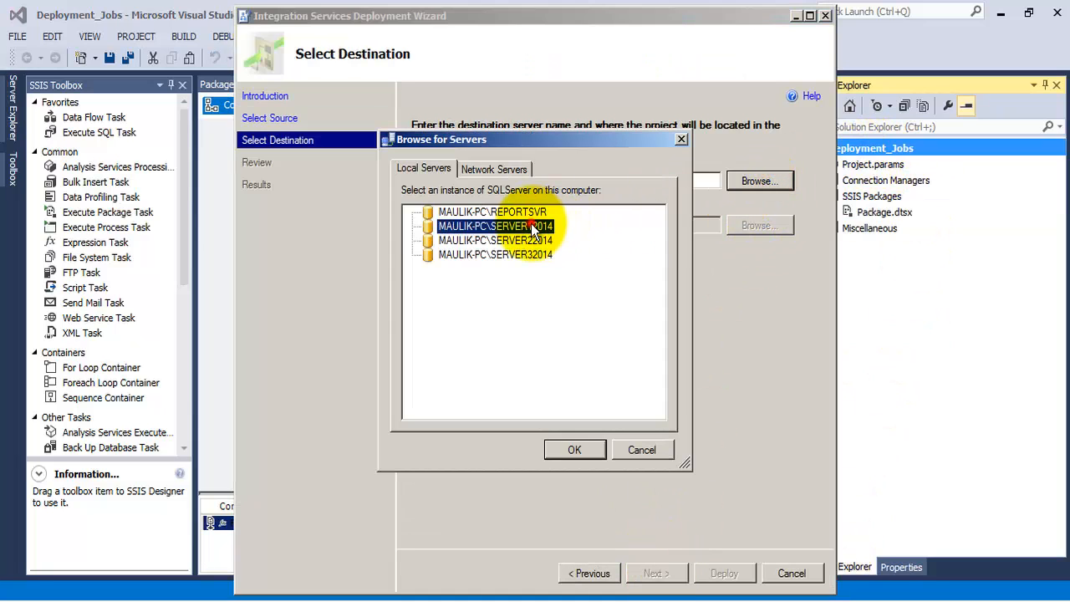
{"action": "left_click", "coordinate": [585, 448]}
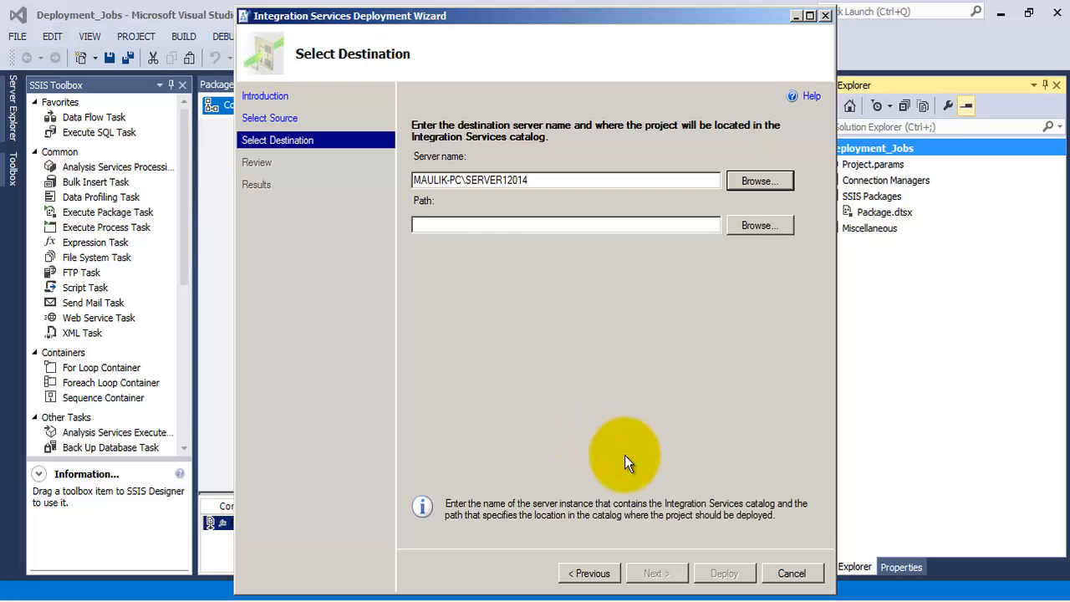
{"action": "left_click", "coordinate": [749, 227]}
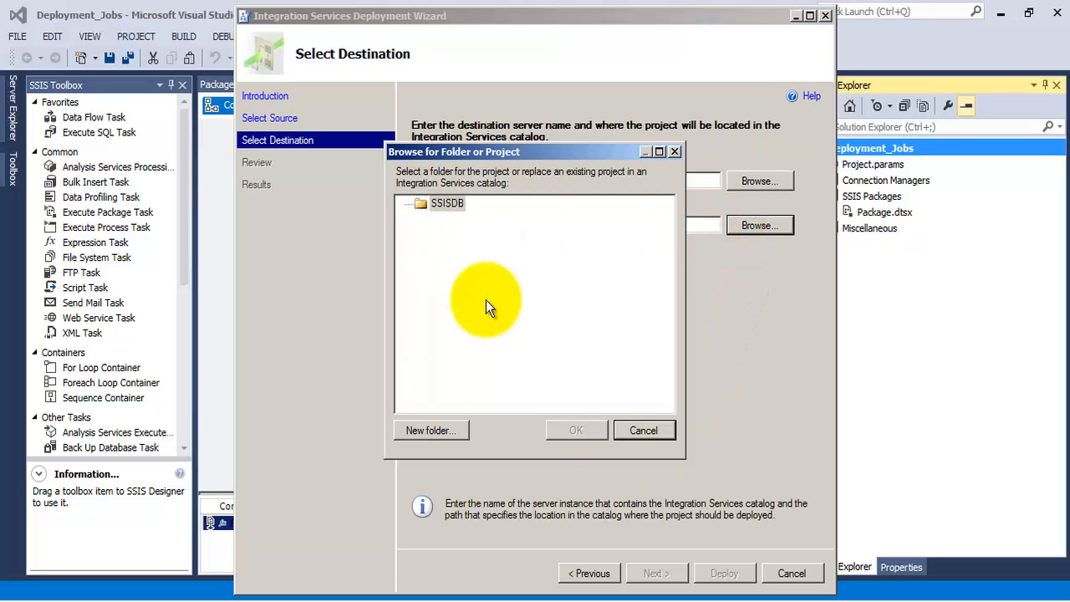
{"action": "left_click", "coordinate": [626, 431]}
Switch to SQL Server Management Studio and create a folder named Deployment_Jobs in the SSISDB catalog.
{"action": "left_click", "coordinate": [220, 601]}
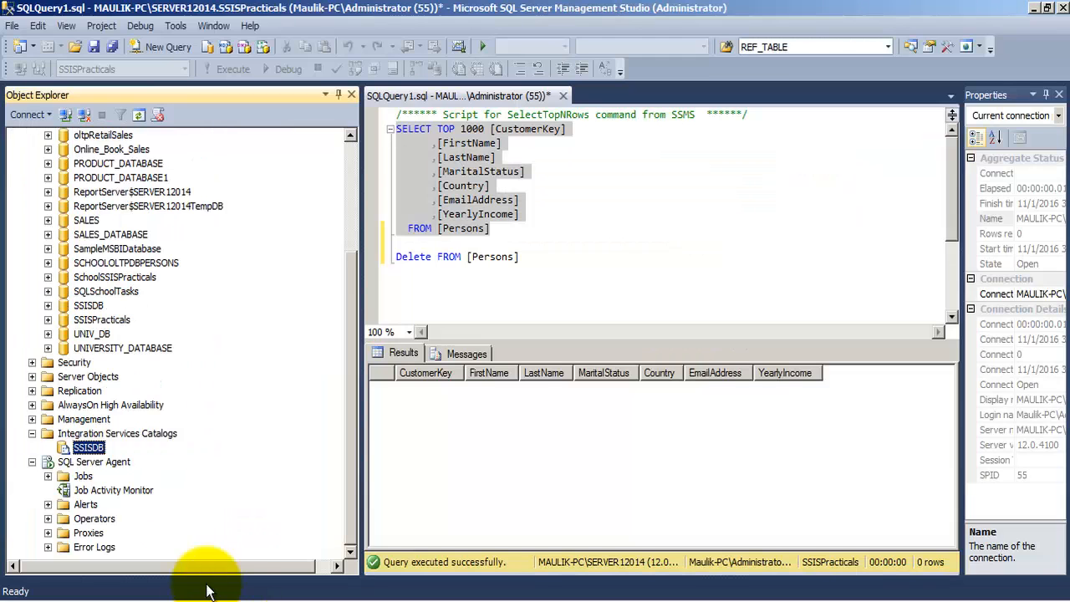
{"action": "right_click", "coordinate": [90, 448]}
{"action": "left_click", "coordinate": [163, 464]}
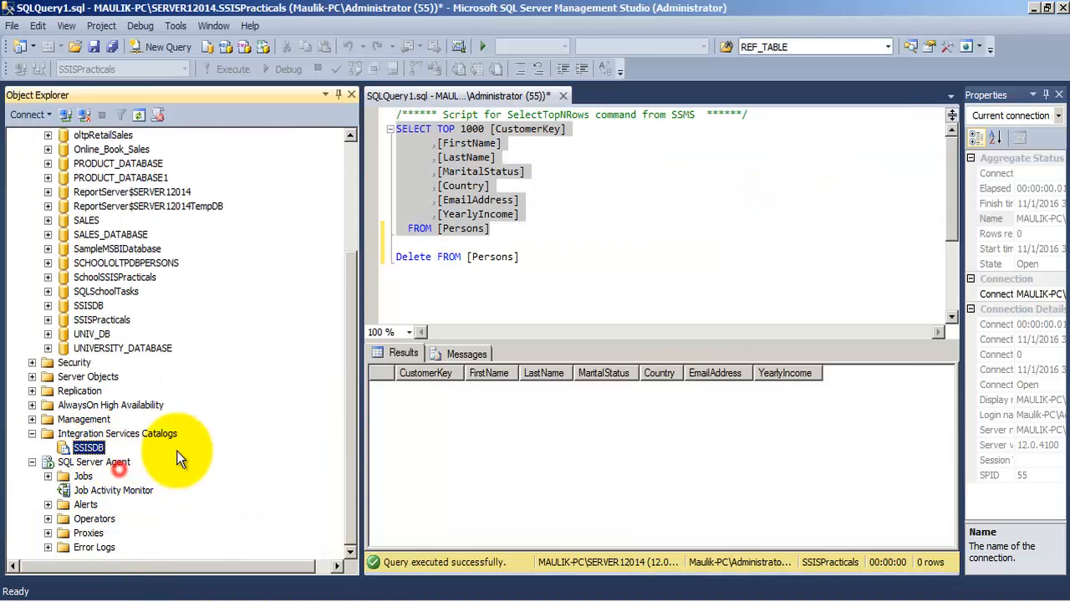
{"action": "type", "text": "Deplom"}
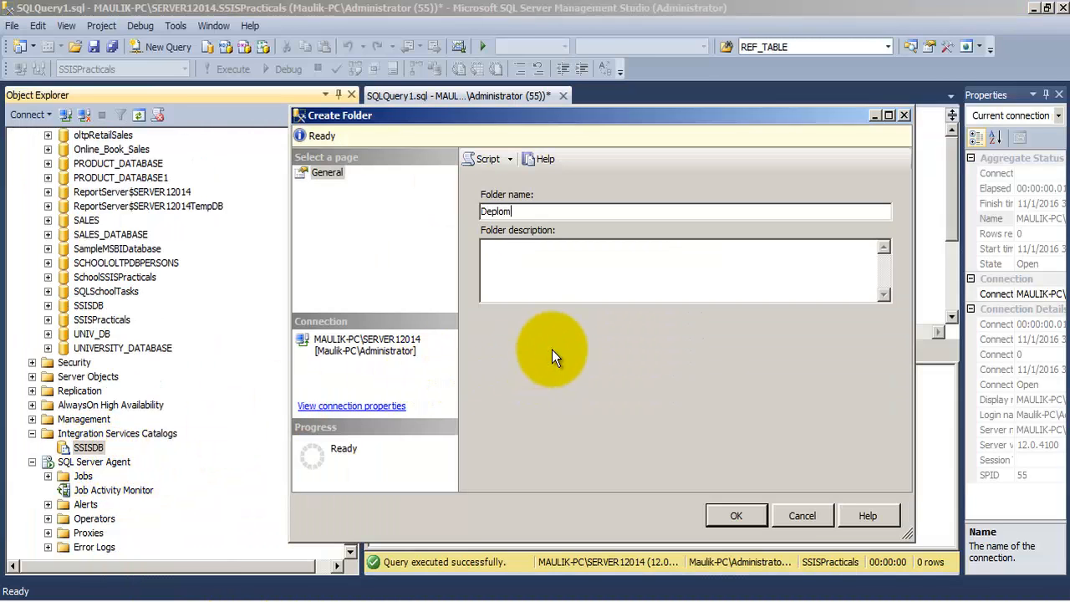
{"action": "key", "text": "BackSpace"}
{"action": "type", "text": "yment_j"}
{"action": "key", "text": "BackSpace"}
{"action": "type", "text": "Jobs"}
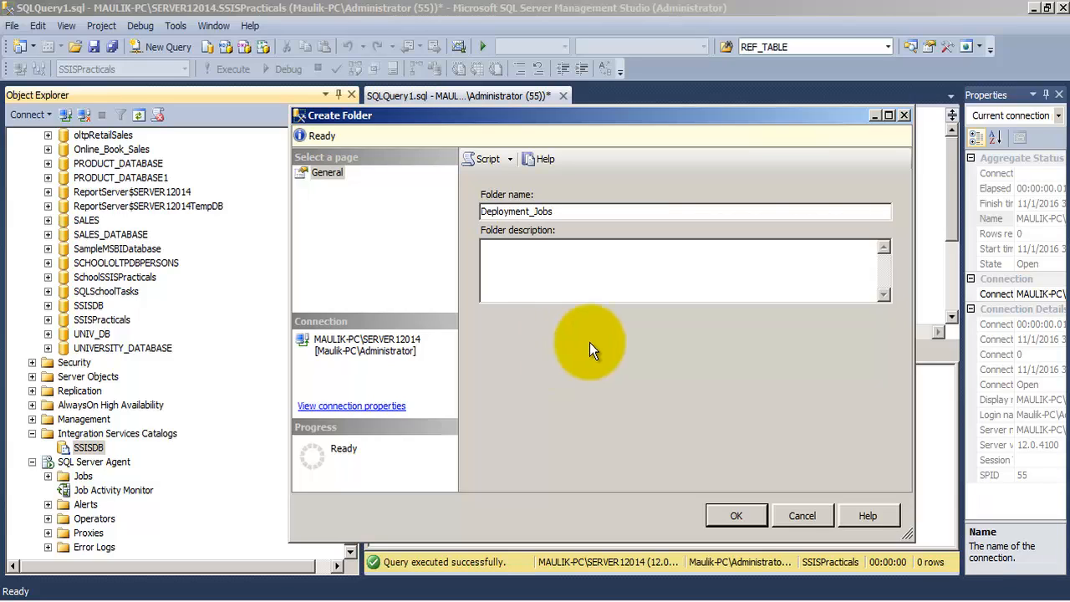
{"action": "left_click", "coordinate": [734, 518]}
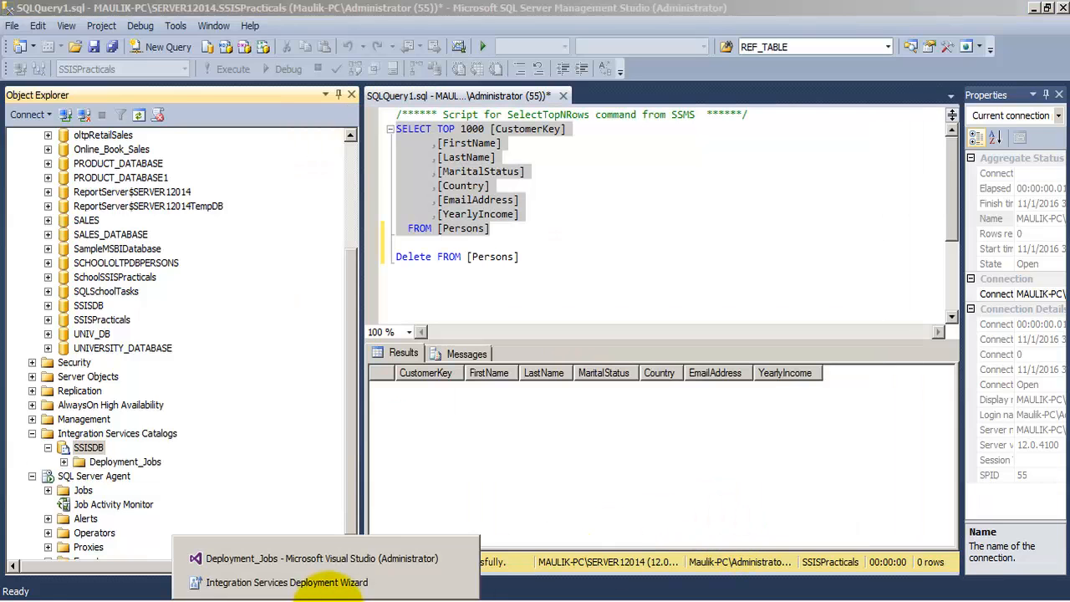
Switch back to the deployment wizard, choose the SSISDB Deployment_Jobs folder as the path, and deploy the project.
{"action": "left_click", "coordinate": [326, 583]}
{"action": "left_click", "coordinate": [757, 226]}
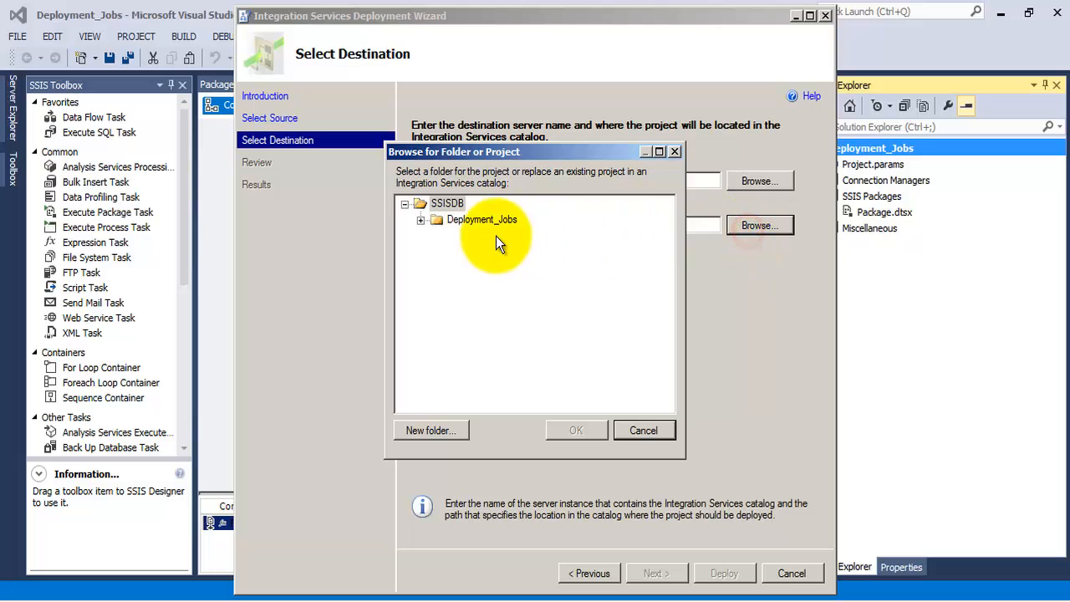
{"action": "left_click", "coordinate": [474, 219]}
{"action": "left_click", "coordinate": [574, 428]}
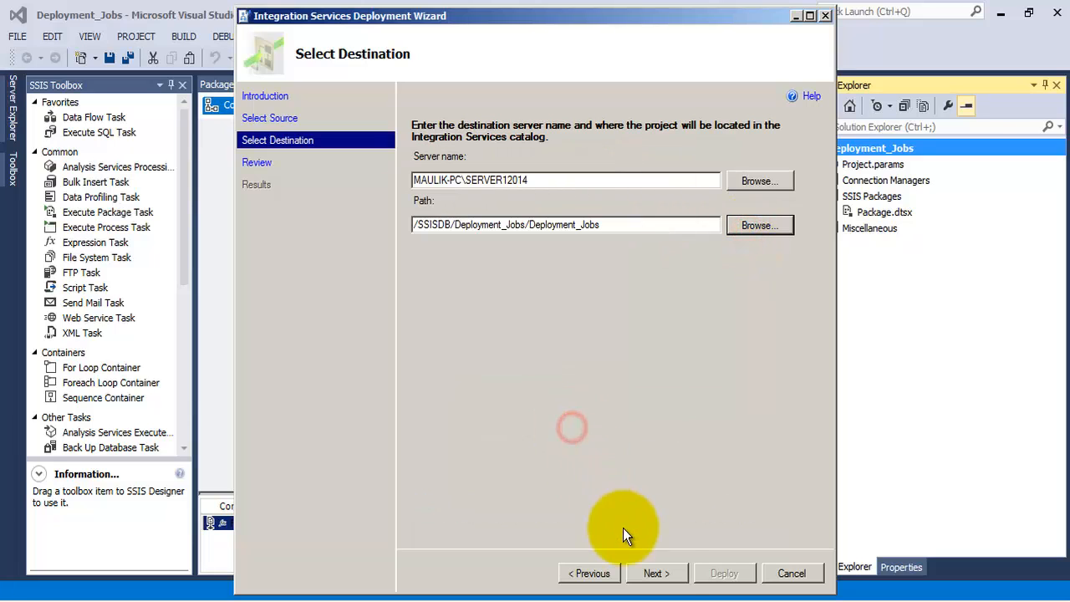
{"action": "left_click", "coordinate": [656, 574]}
{"action": "left_click", "coordinate": [722, 574]}
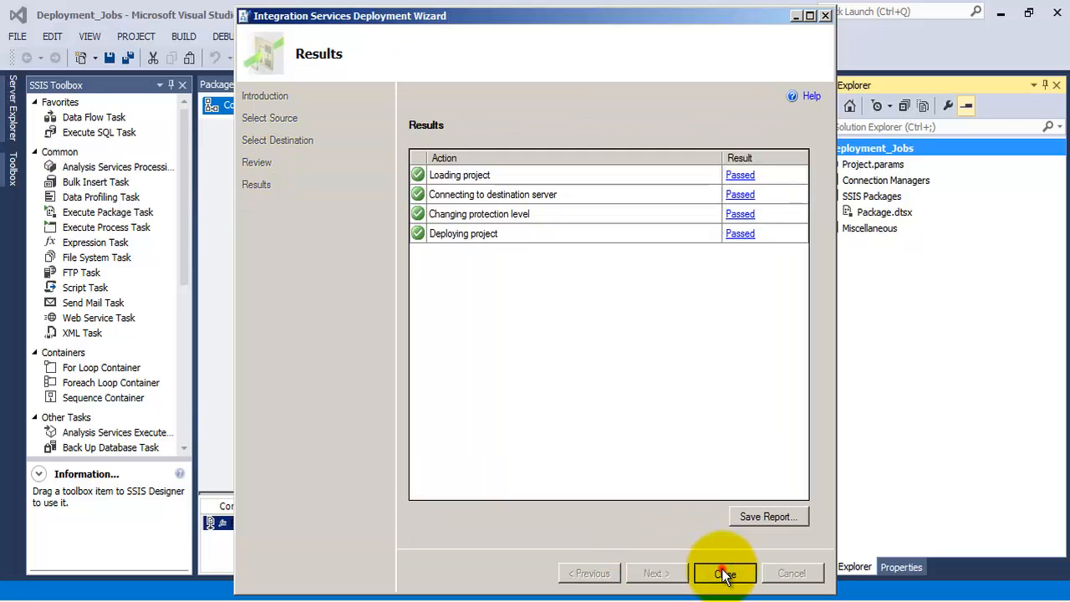
{"action": "left_click", "coordinate": [724, 574]}
Return to SQL Server Management Studio, refresh the Deployment_Jobs catalog folder, and expand its project down to Package.dtsx.
{"action": "left_click", "coordinate": [238, 601]}
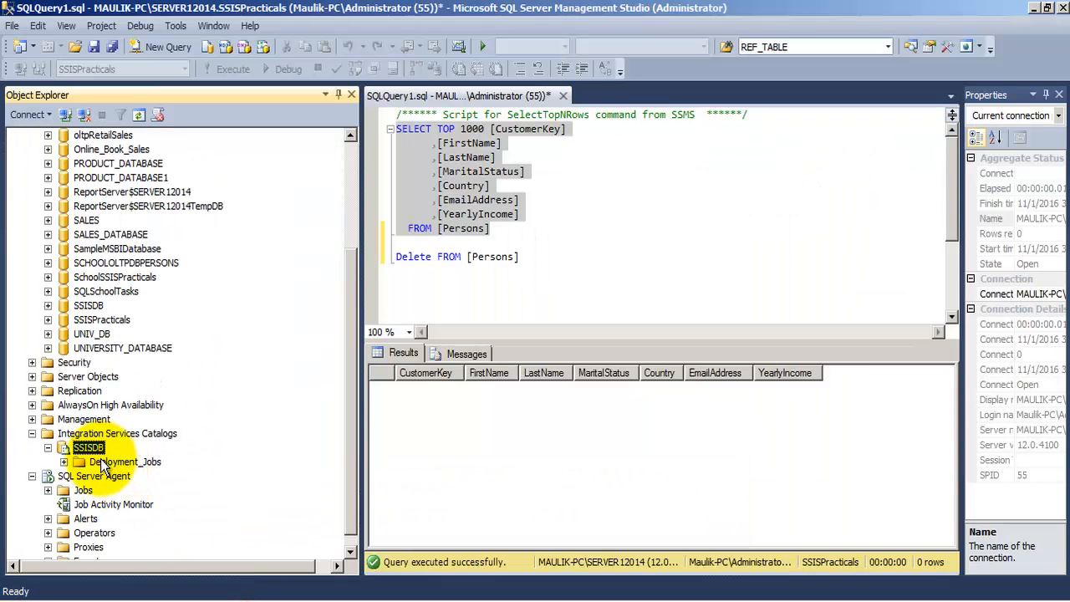
{"action": "right_click", "coordinate": [101, 460]}
{"action": "left_click", "coordinate": [143, 564]}
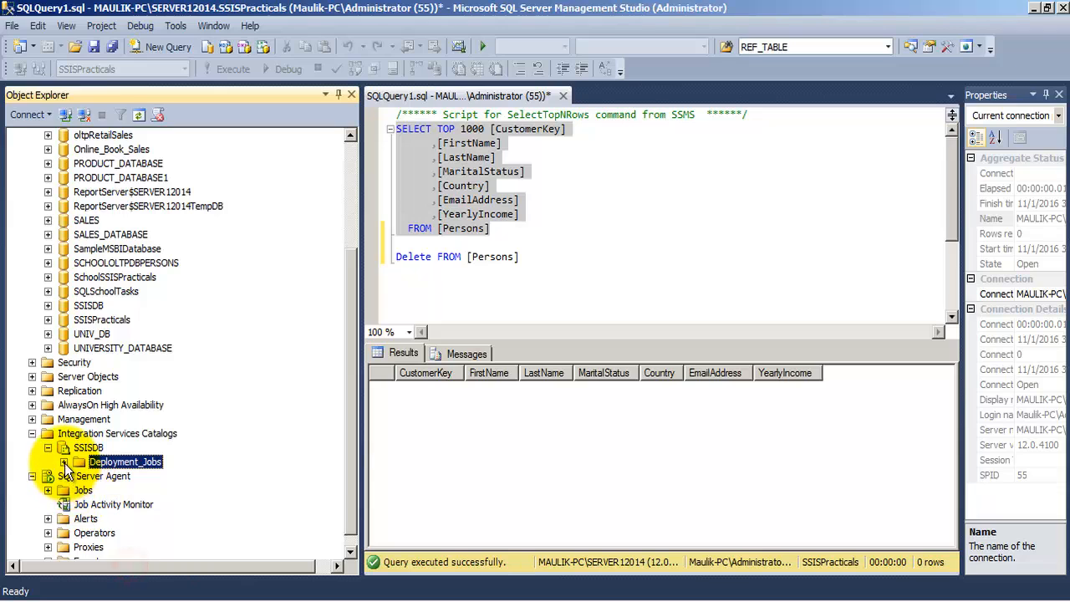
{"action": "left_click", "coordinate": [64, 462]}
{"action": "left_click", "coordinate": [79, 475]}
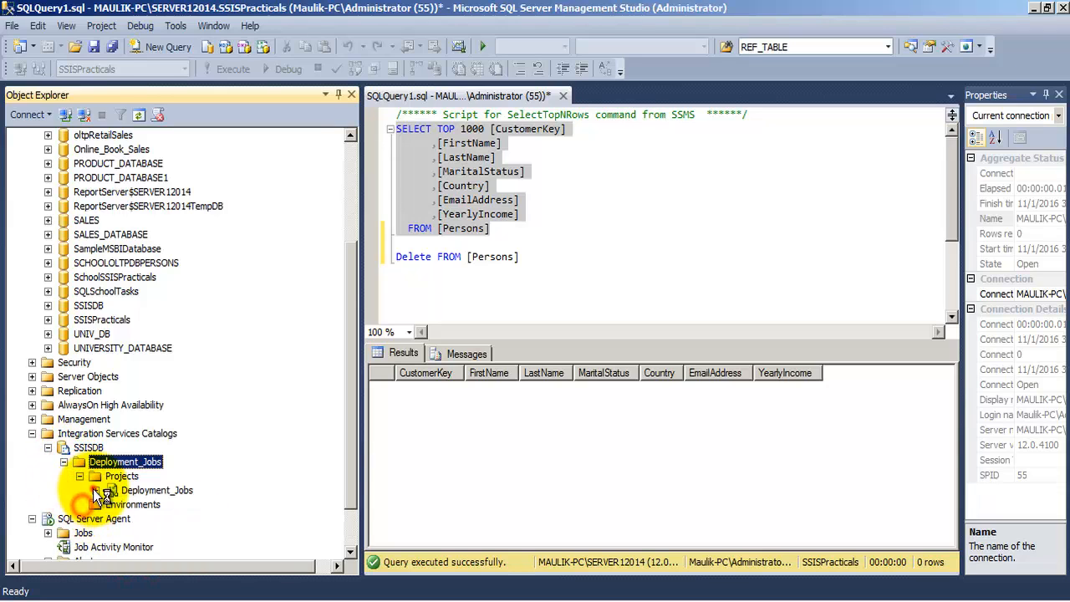
{"action": "left_click", "coordinate": [95, 491]}
{"action": "left_click", "coordinate": [138, 504]}
{"action": "left_click", "coordinate": [111, 504]}
{"action": "left_click", "coordinate": [180, 519]}
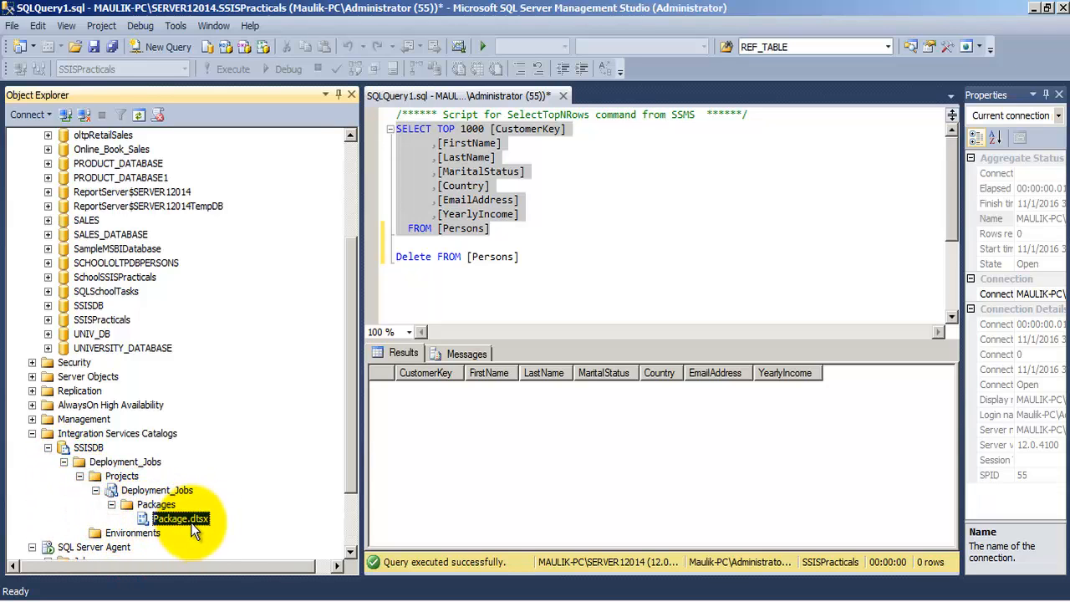
Execute the deployed Package.dtsx without changing its settings, and view its Overview report to check the execution status.
{"action": "right_click", "coordinate": [184, 519]}
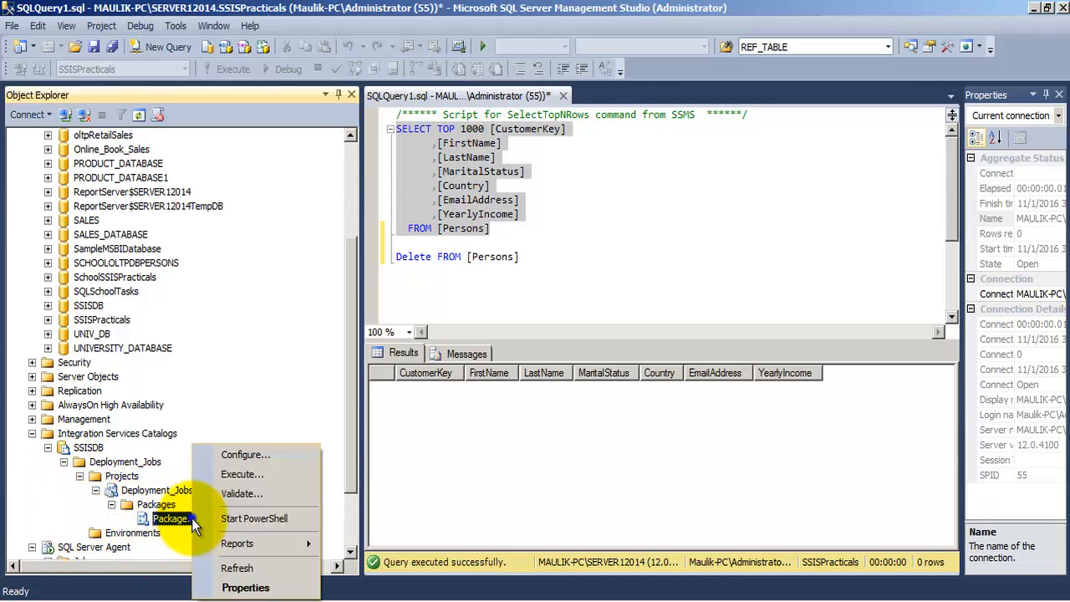
{"action": "left_click", "coordinate": [242, 475]}
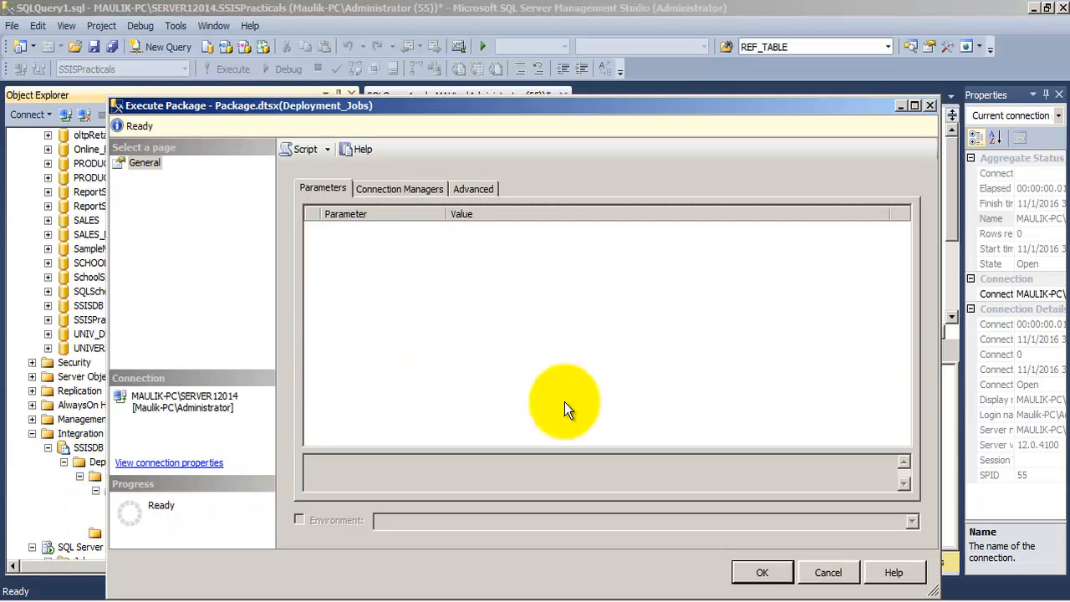
{"action": "left_click", "coordinate": [762, 572]}
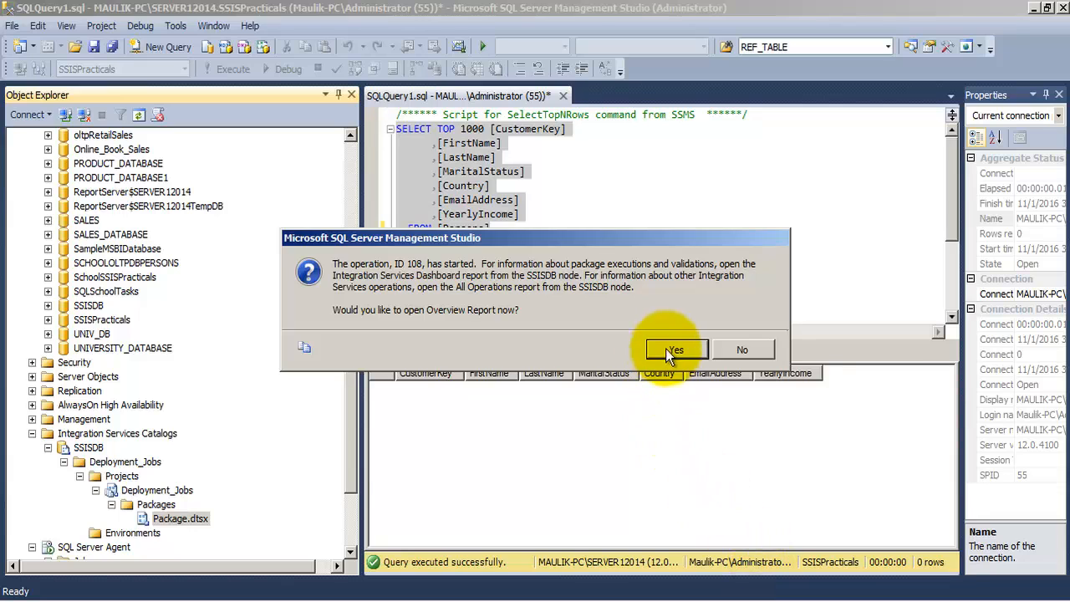
{"action": "left_click", "coordinate": [671, 353]}
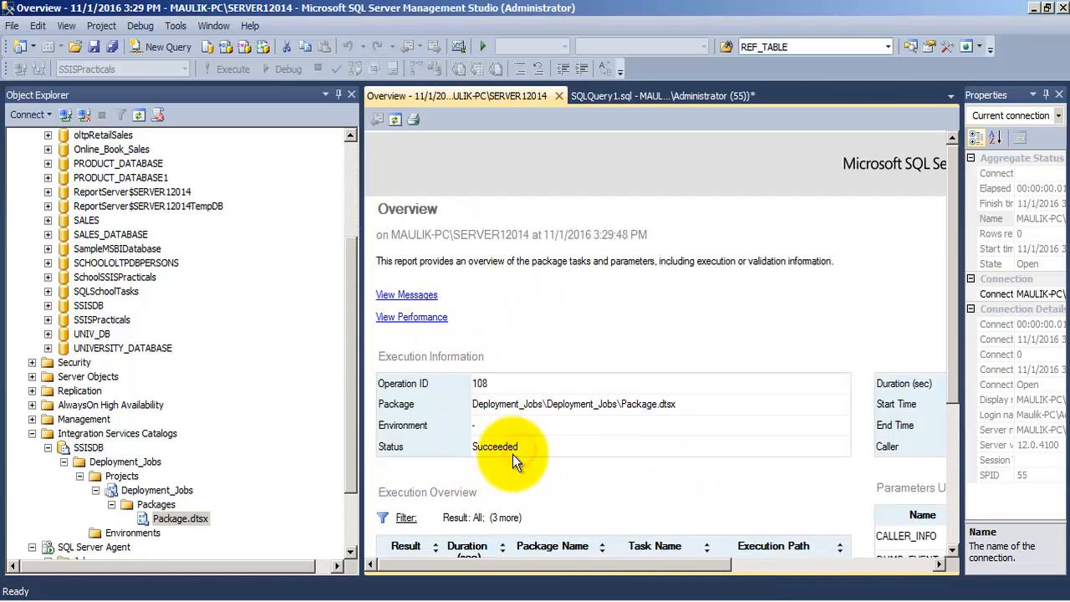
{"action": "left_click", "coordinate": [560, 97]}
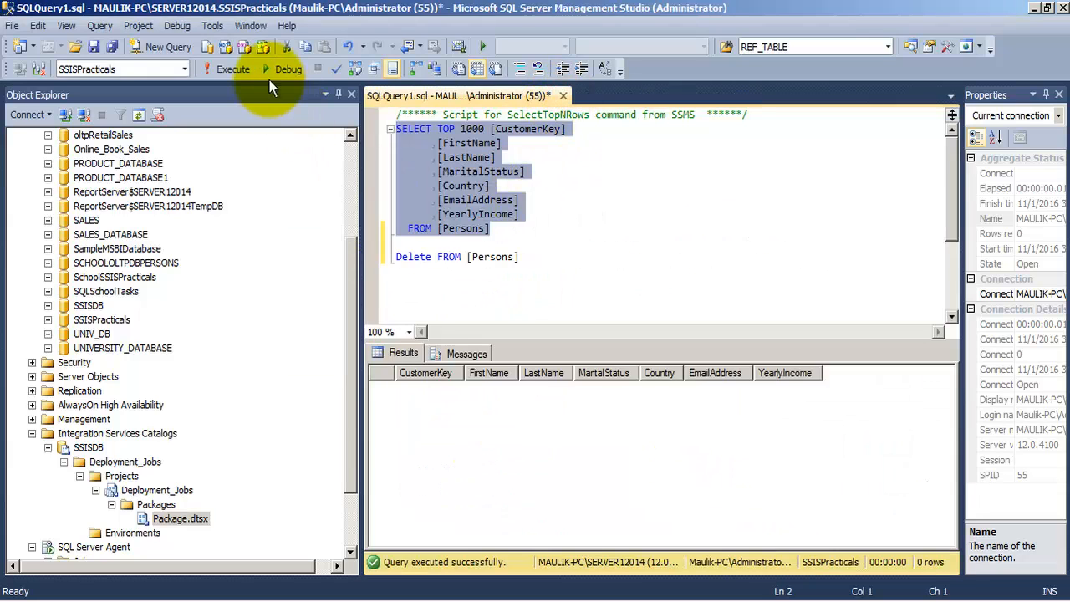
Execute only the Delete FROM [Persons] statement, running the SELECT query before and after it to check the table.
{"action": "left_click", "coordinate": [232, 68]}
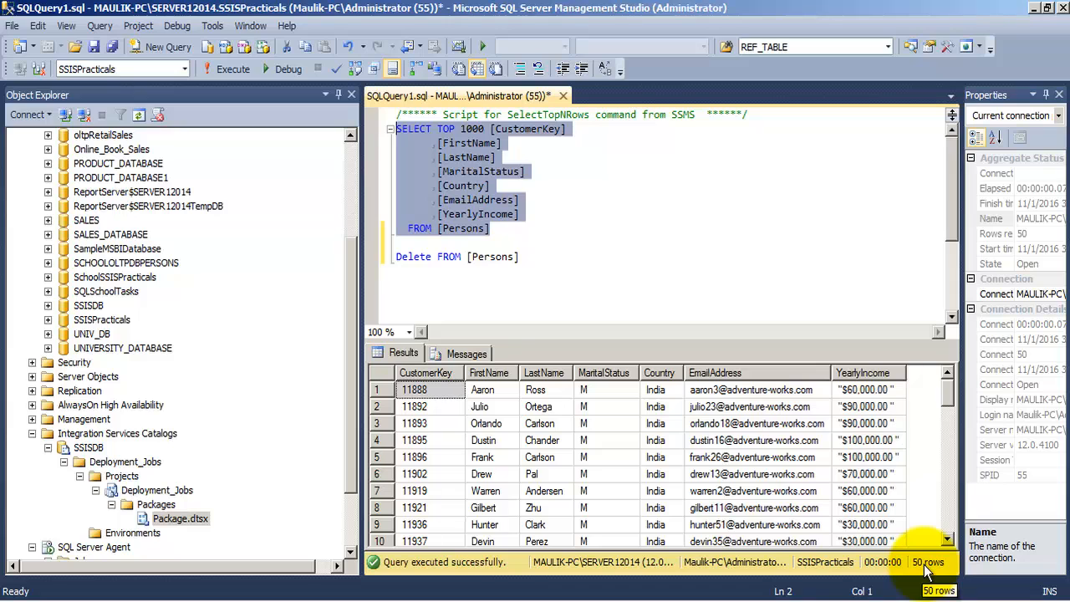
{"action": "left_click_drag", "start_coordinate": [520, 257], "coordinate": [397, 257]}
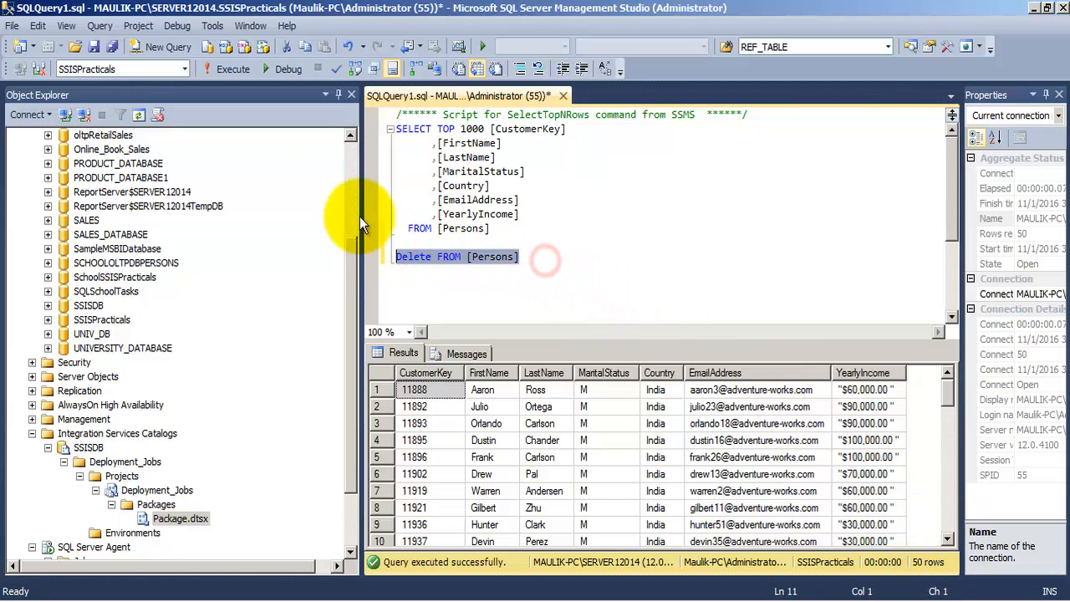
{"action": "left_click", "coordinate": [241, 74]}
{"action": "left_click_drag", "start_coordinate": [490, 228], "coordinate": [393, 129]}
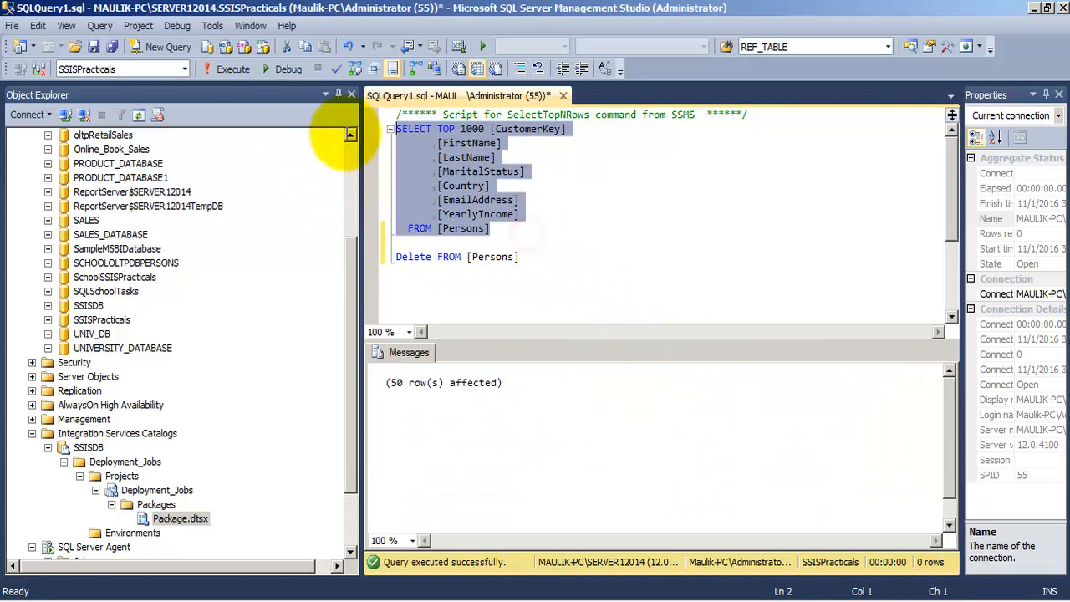
{"action": "left_click", "coordinate": [209, 74]}
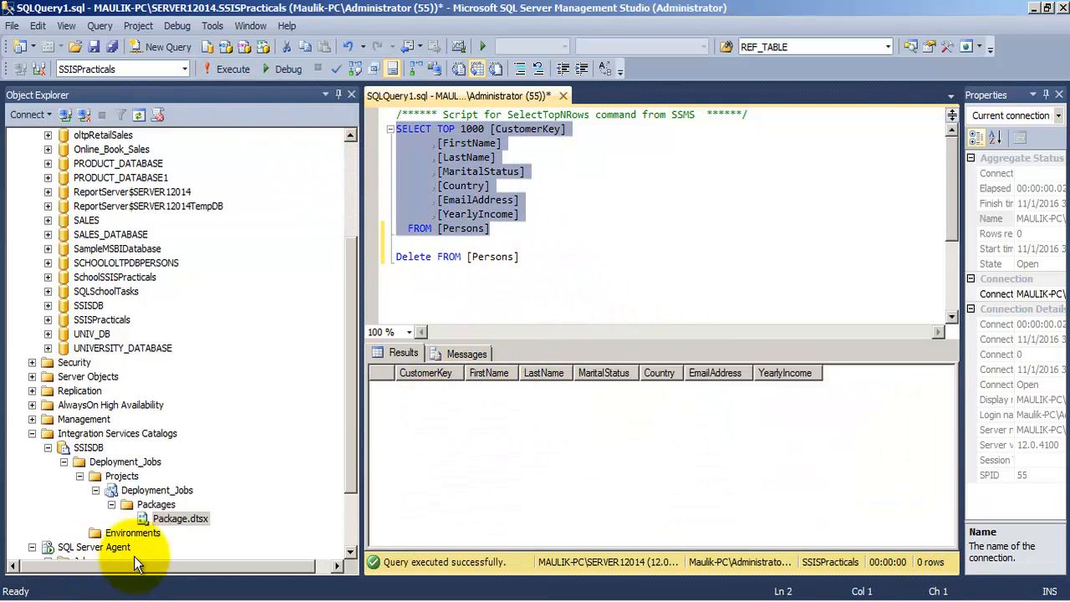
Expand the SQL Server Agent jobs and start a new job named Deployment_Package_Job.
{"action": "right_click", "coordinate": [186, 518]}
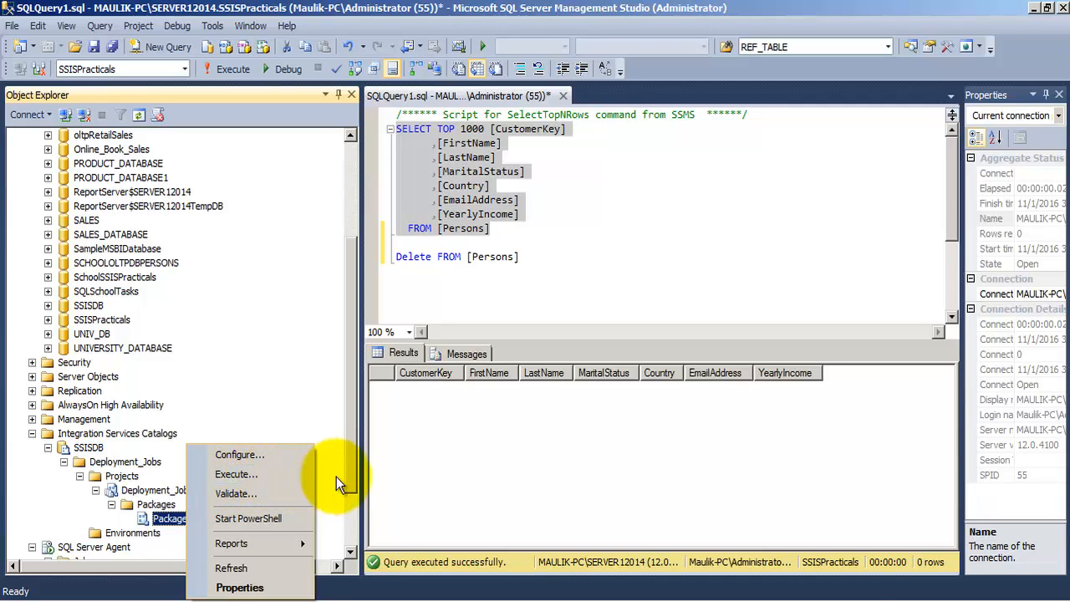
{"action": "left_click_drag", "start_coordinate": [351, 470], "coordinate": [350, 532]}
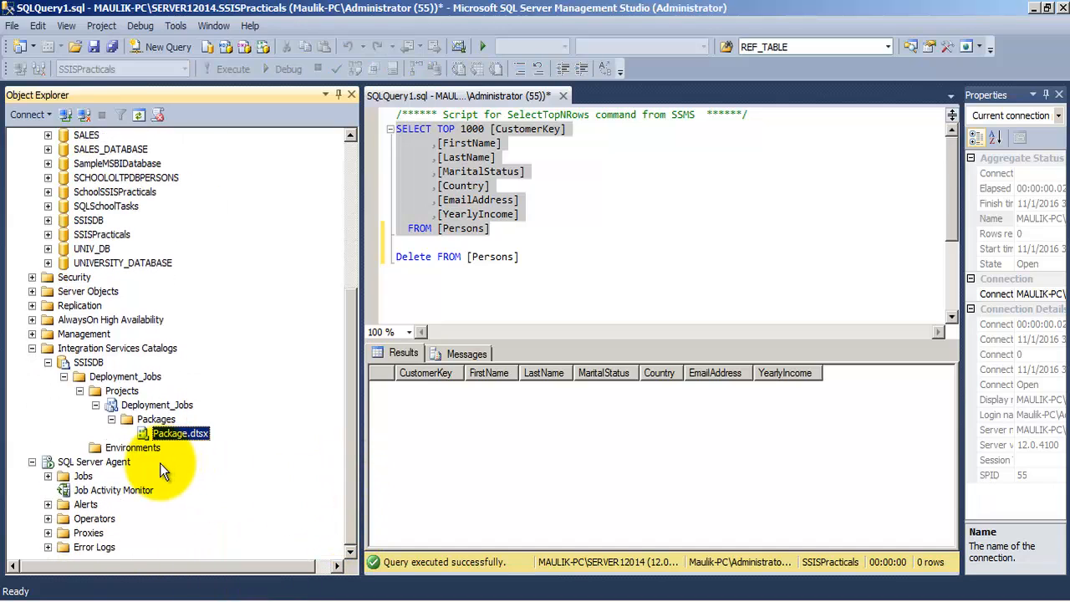
{"action": "left_click", "coordinate": [64, 463]}
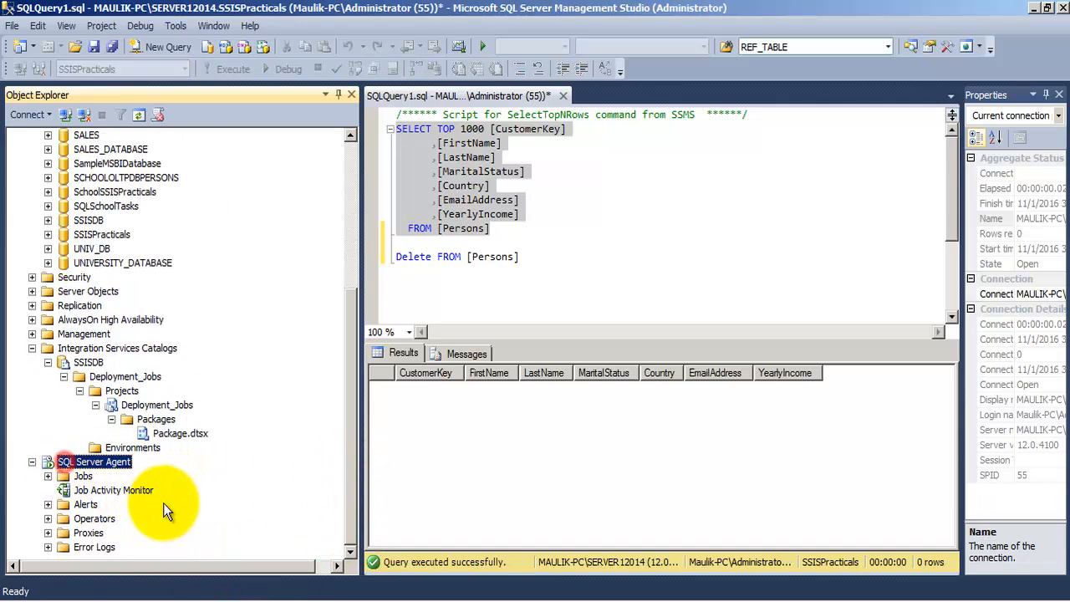
{"action": "left_click", "coordinate": [47, 476]}
{"action": "right_click", "coordinate": [83, 364]}
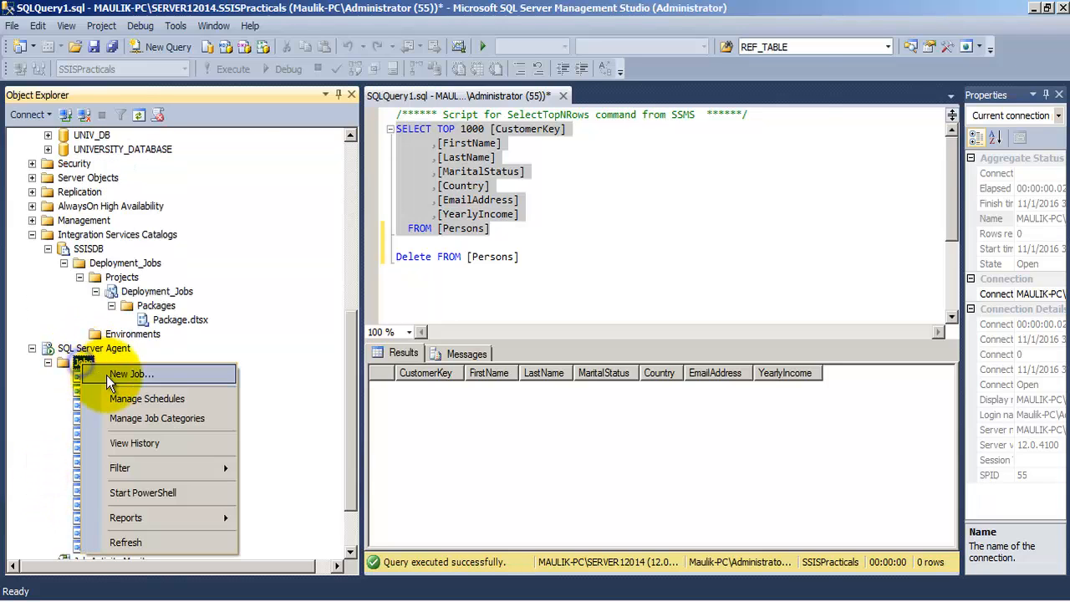
{"action": "left_click", "coordinate": [108, 375]}
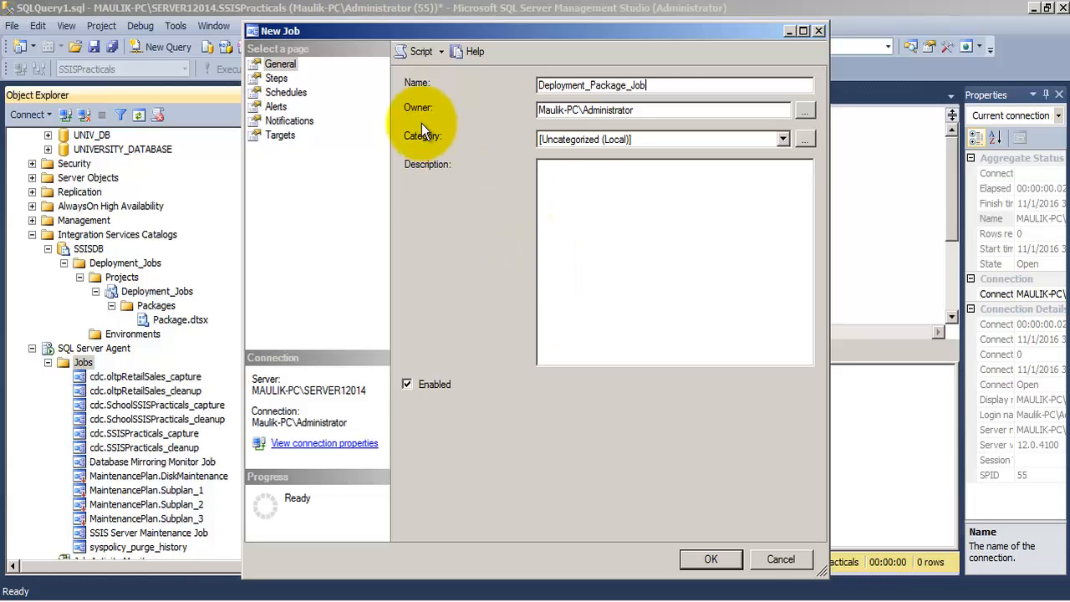
Add a job step named Deployment_Package_Step_1 with the type SQL Server Integration Services Package.
{"action": "left_click", "coordinate": [276, 78]}
{"action": "left_click", "coordinate": [482, 523]}
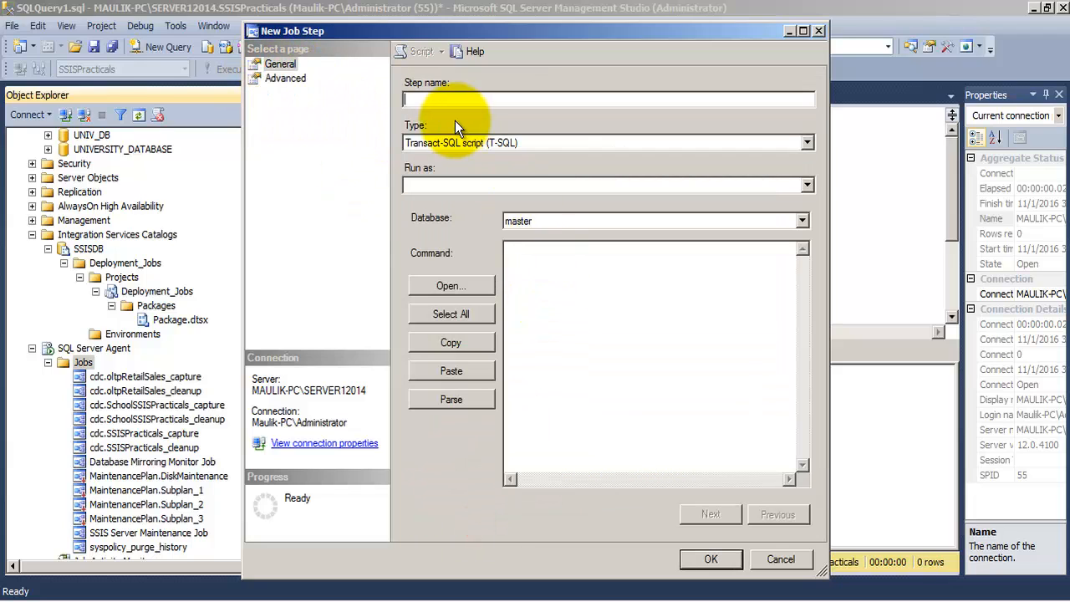
{"action": "type", "text": "Deployment_Package_Step"}
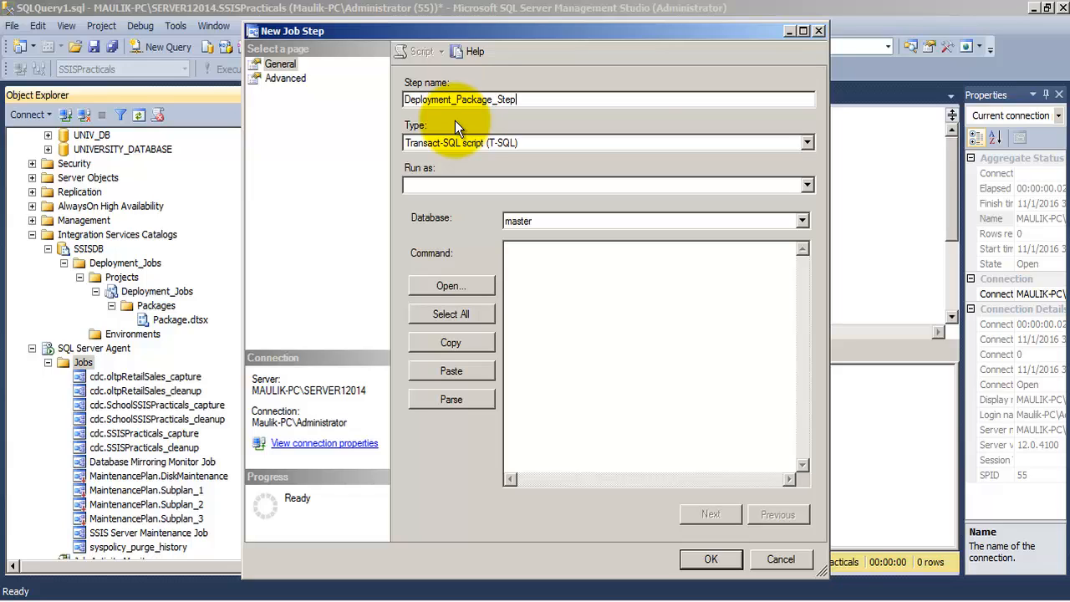
{"action": "type", "text": "_1"}
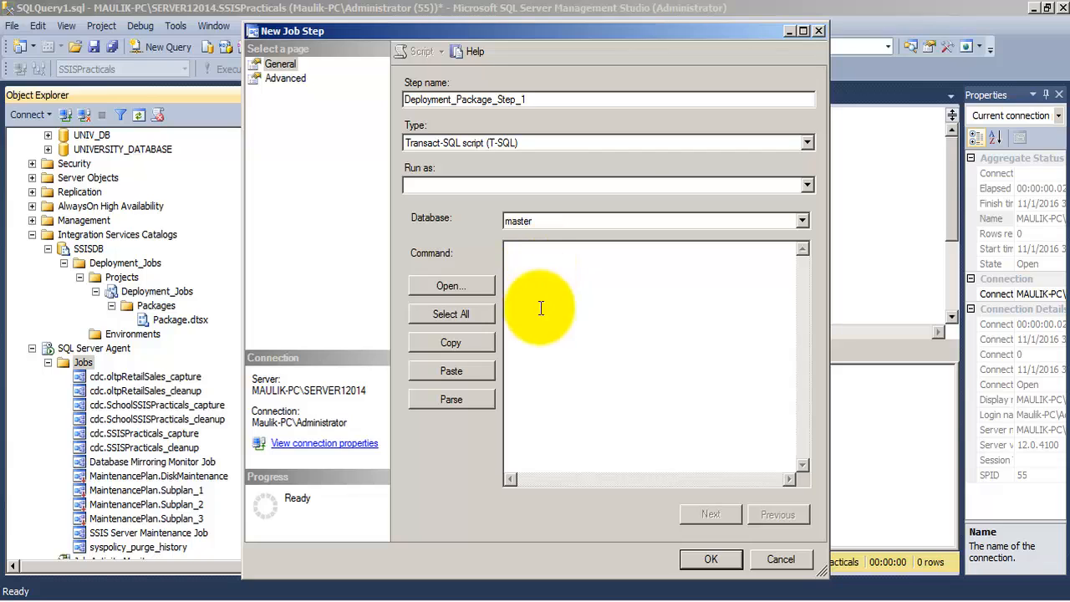
{"action": "left_click", "coordinate": [514, 142]}
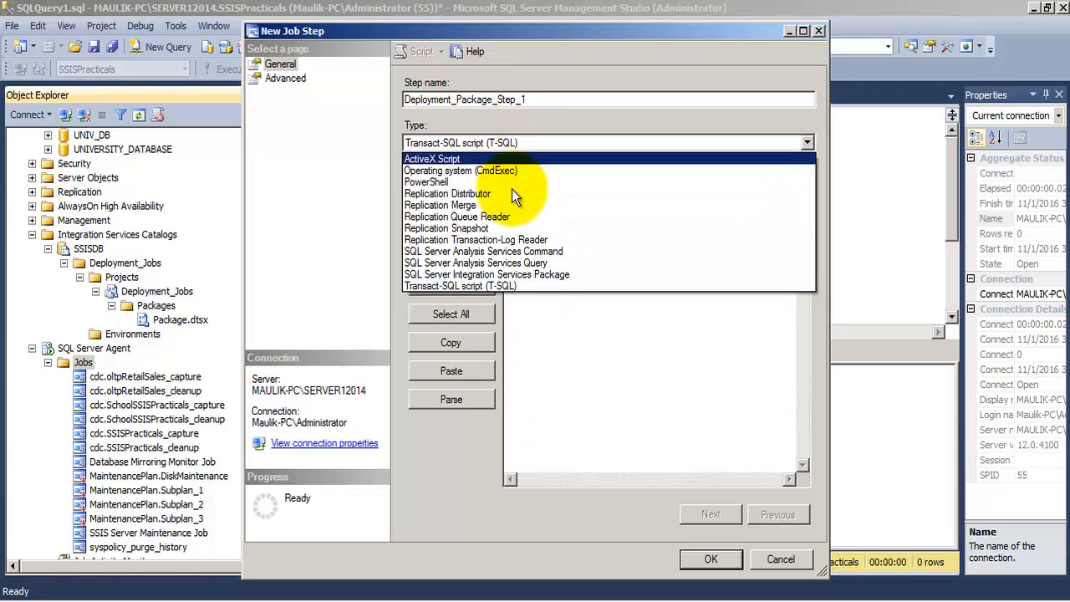
{"action": "left_click", "coordinate": [507, 274]}
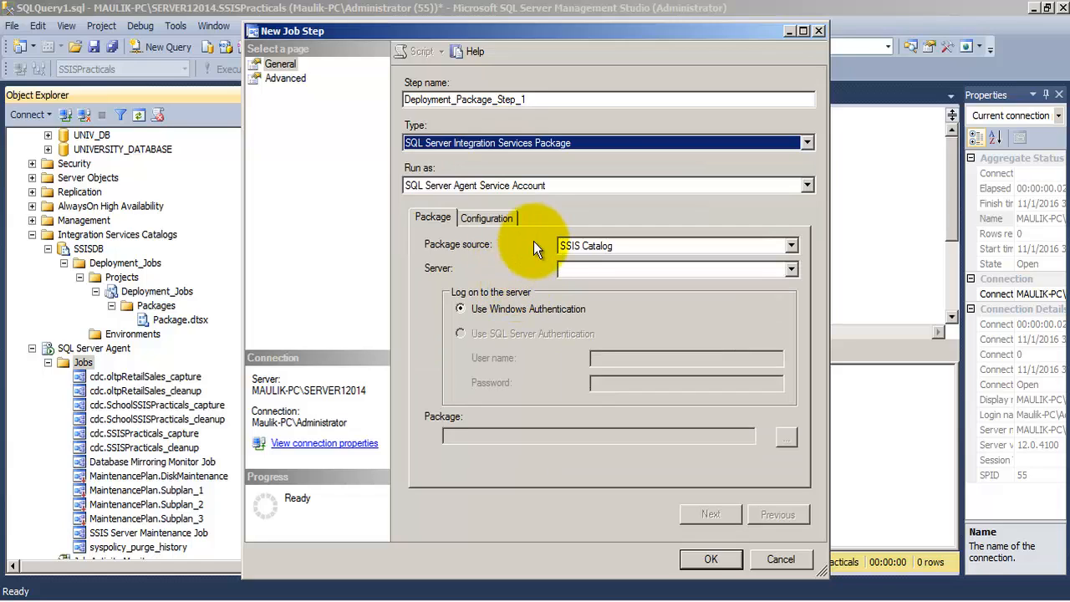
Point the job step to the SERVER12014 instance and the Deployment_Jobs project's Package.dtsx in the SSISDB catalog, and save the step.
{"action": "left_click", "coordinate": [792, 269]}
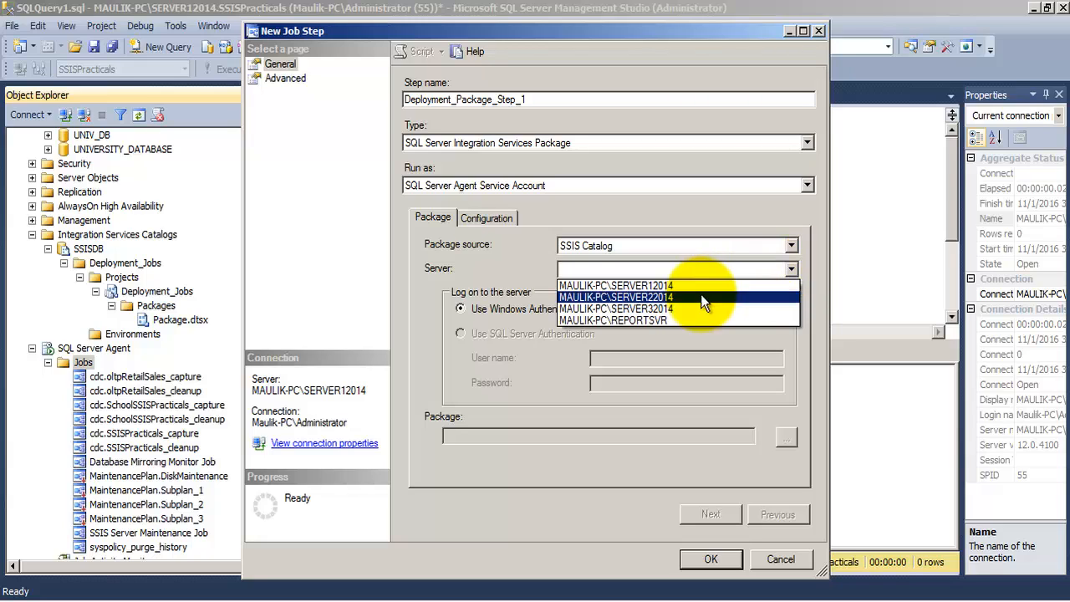
{"action": "left_click", "coordinate": [671, 287]}
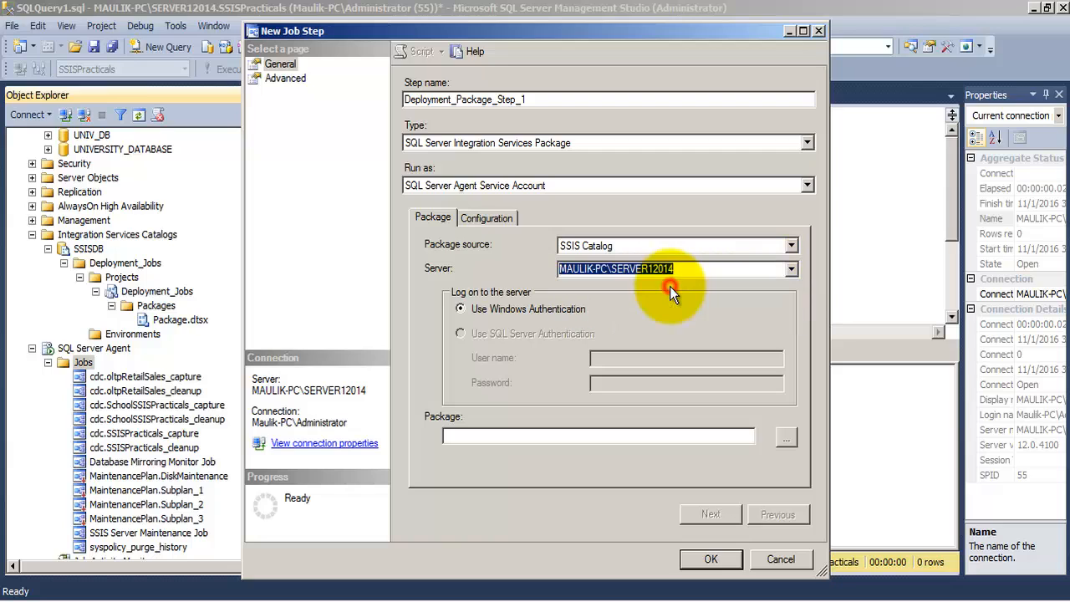
{"action": "left_click", "coordinate": [786, 437]}
{"action": "left_click", "coordinate": [440, 220]}
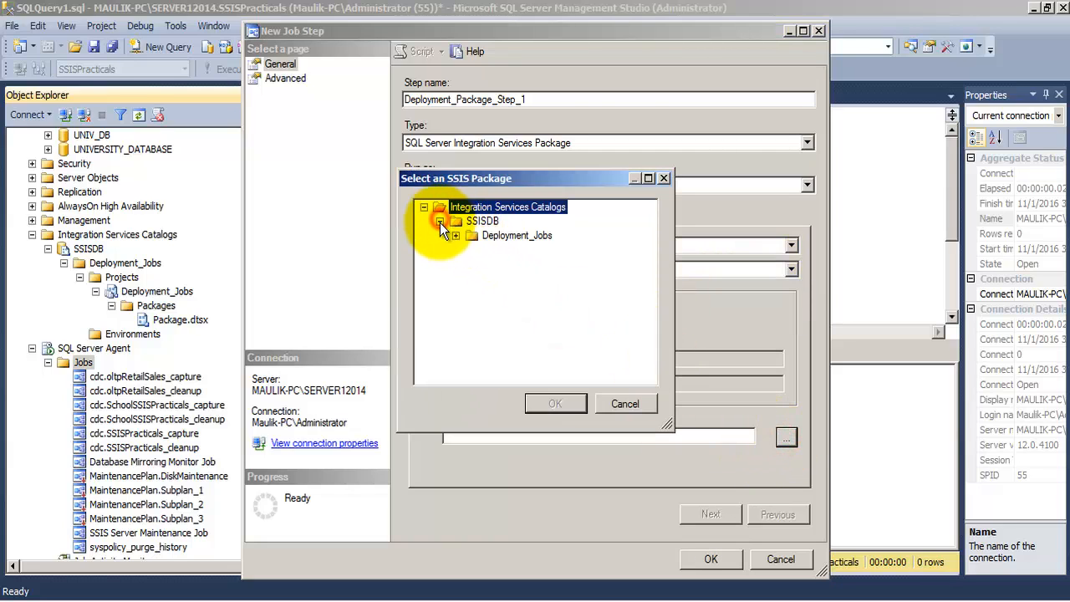
{"action": "left_click", "coordinate": [456, 235]}
{"action": "left_click", "coordinate": [472, 250]}
{"action": "left_click", "coordinate": [542, 264]}
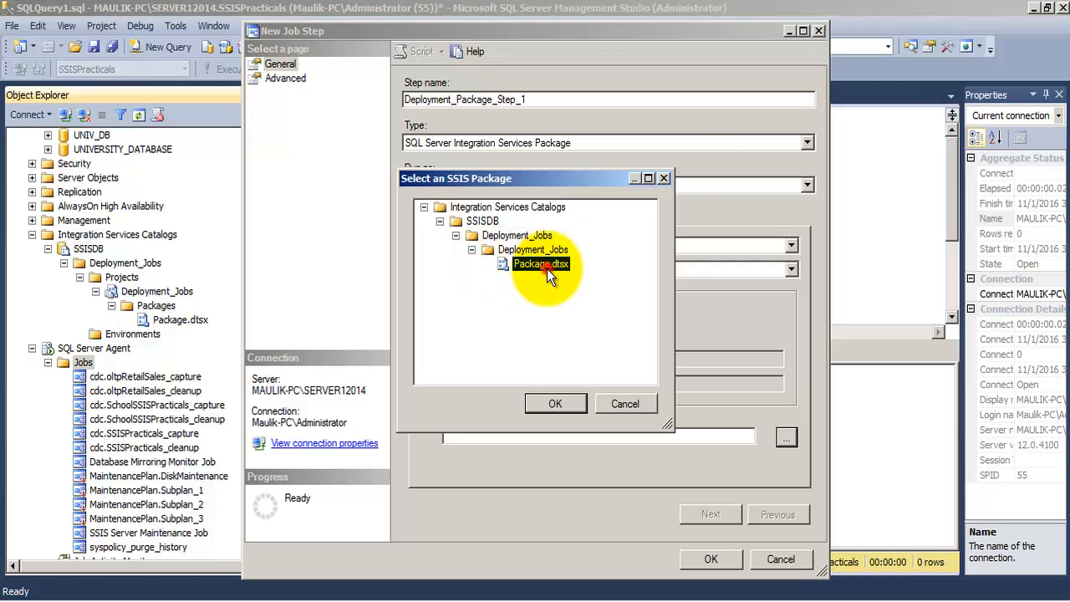
{"action": "left_click", "coordinate": [554, 404]}
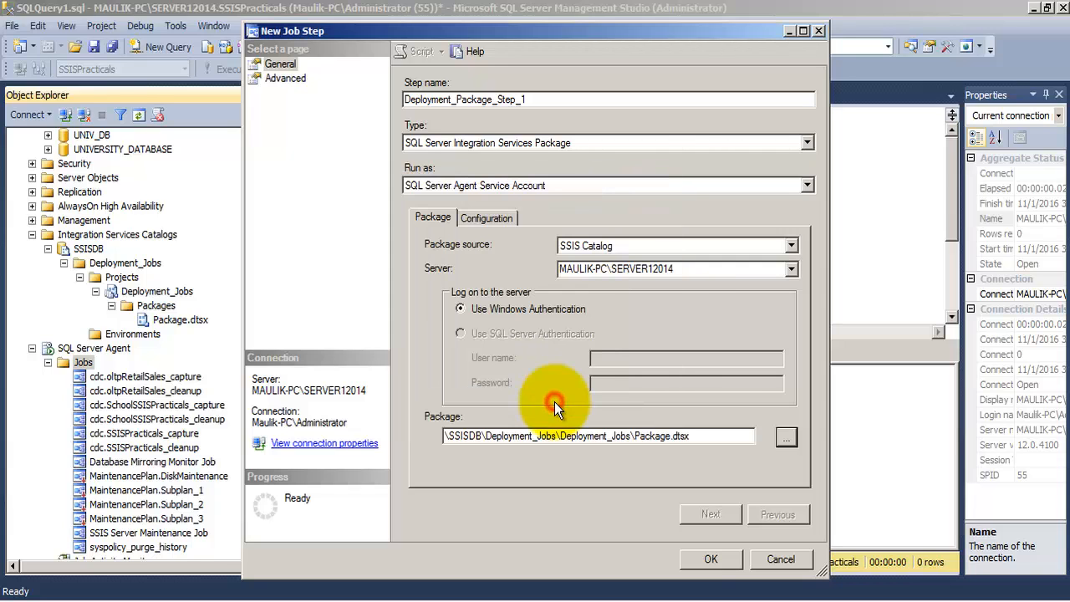
{"action": "left_click", "coordinate": [709, 560]}
Add a recurring daily schedule that occurs every 1 minute, and create the job.
{"action": "left_click", "coordinate": [294, 94]}
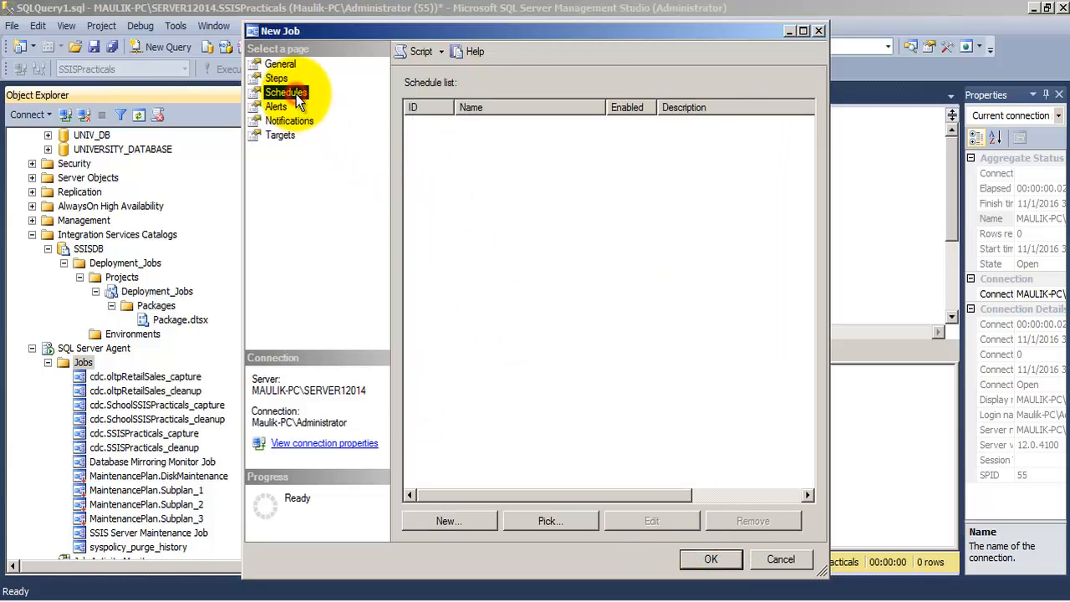
{"action": "left_click", "coordinate": [478, 524]}
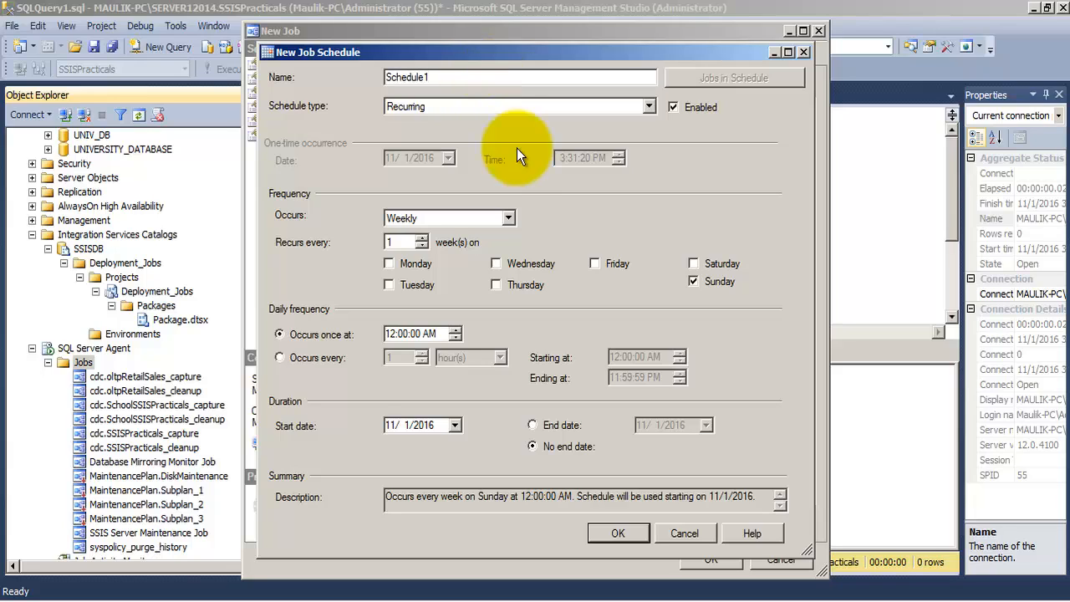
{"action": "left_click", "coordinate": [478, 218]}
{"action": "left_click", "coordinate": [452, 231]}
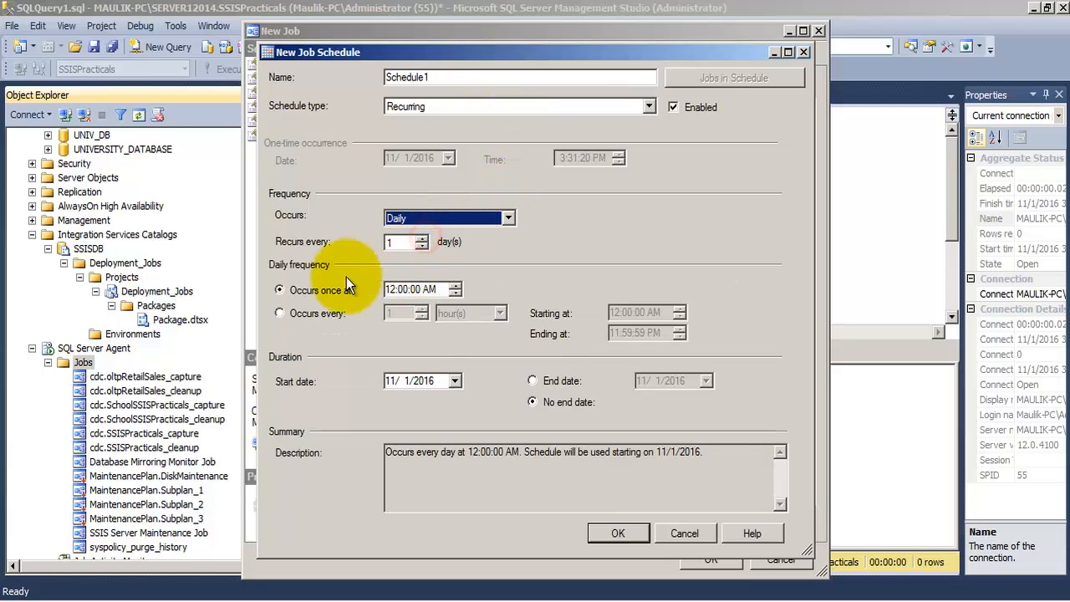
{"action": "left_click", "coordinate": [288, 311]}
{"action": "left_click", "coordinate": [471, 313]}
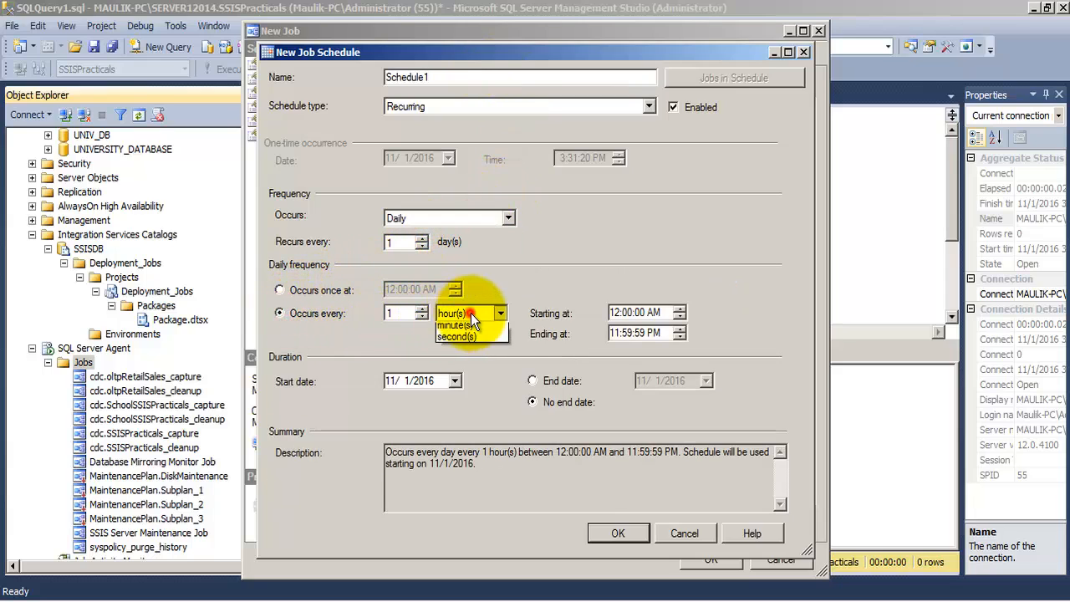
{"action": "left_click", "coordinate": [471, 340]}
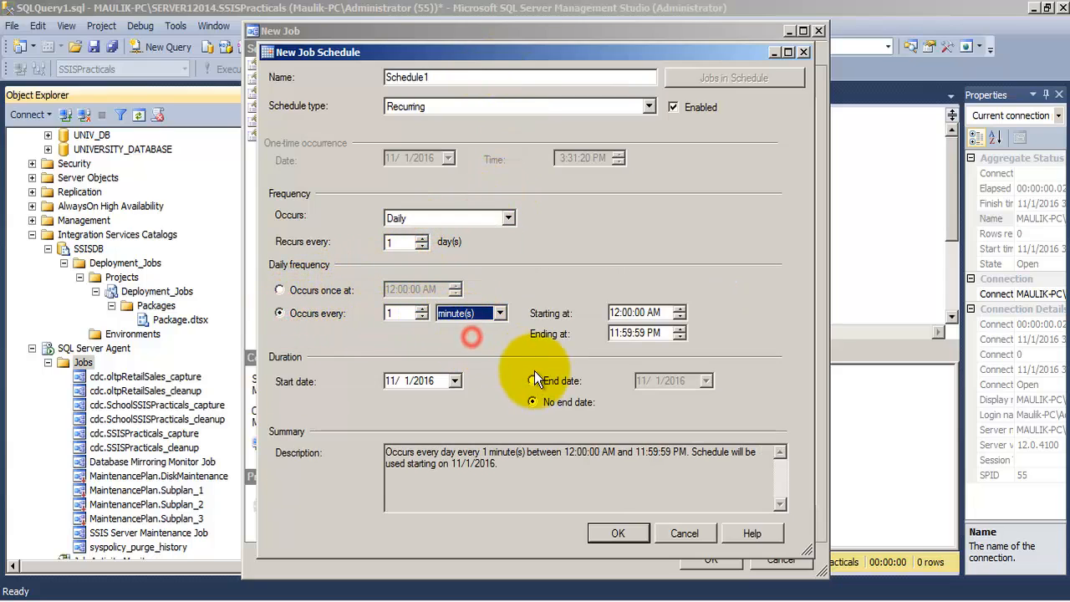
{"action": "left_click", "coordinate": [610, 536]}
{"action": "left_click", "coordinate": [710, 560]}
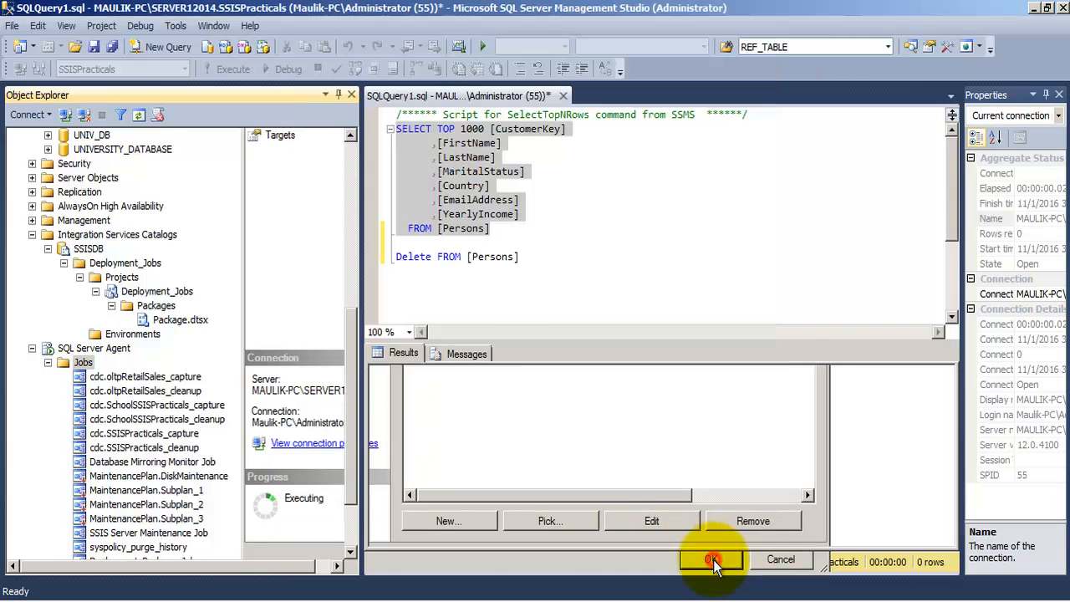
View the history of Deployment_Package_Job, refresh it once, and put the log viewer away.
{"action": "scroll", "coordinate": [193, 435], "scroll_direction": "down", "scroll_amount": 2}
{"action": "left_click", "coordinate": [139, 479]}
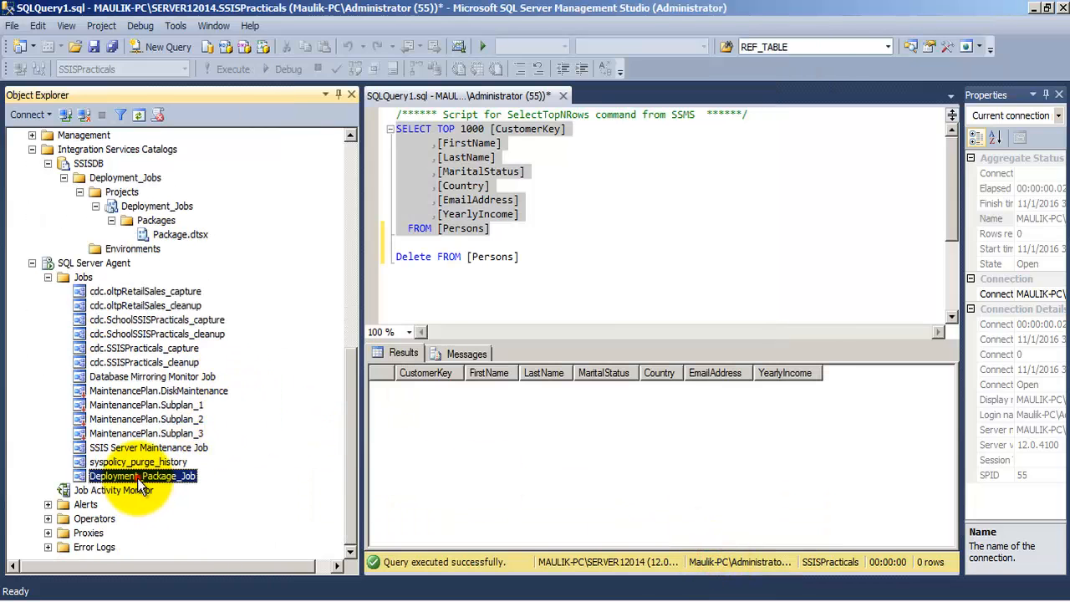
{"action": "right_click", "coordinate": [191, 479]}
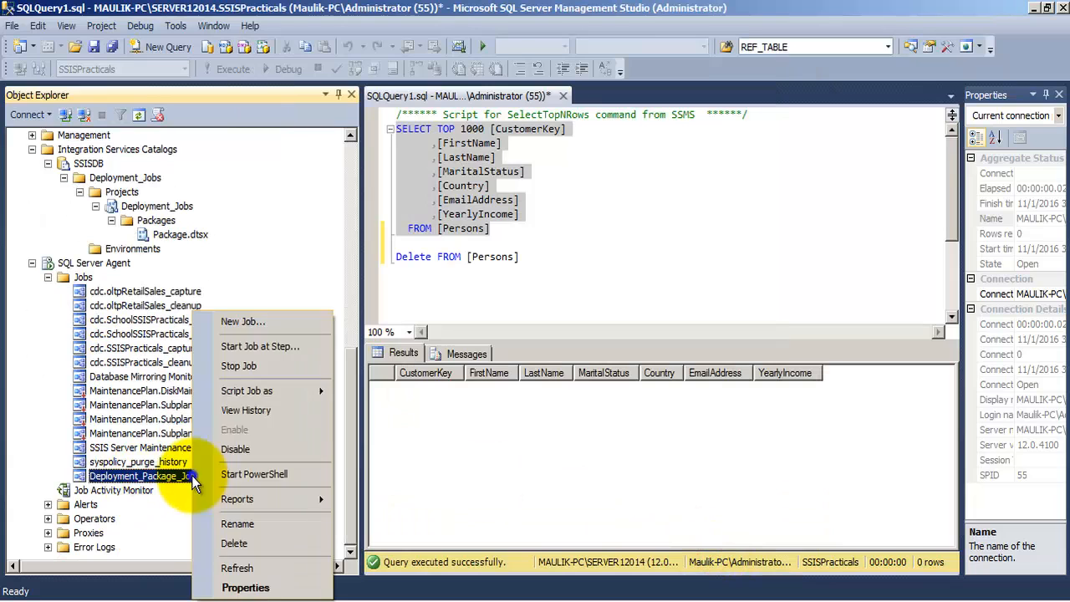
{"action": "left_click", "coordinate": [246, 409]}
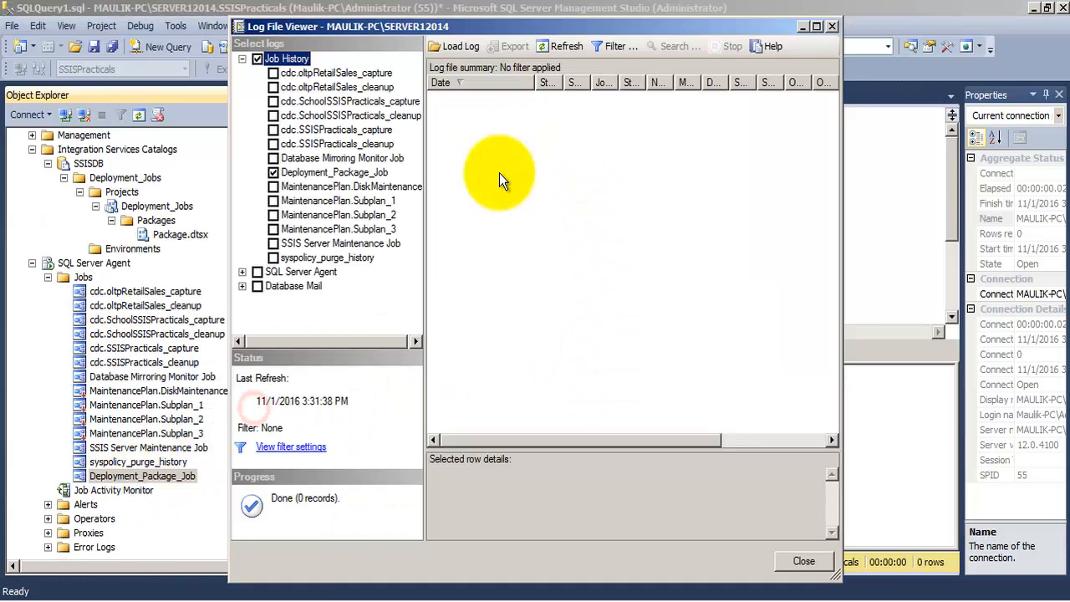
{"action": "left_click", "coordinate": [562, 46]}
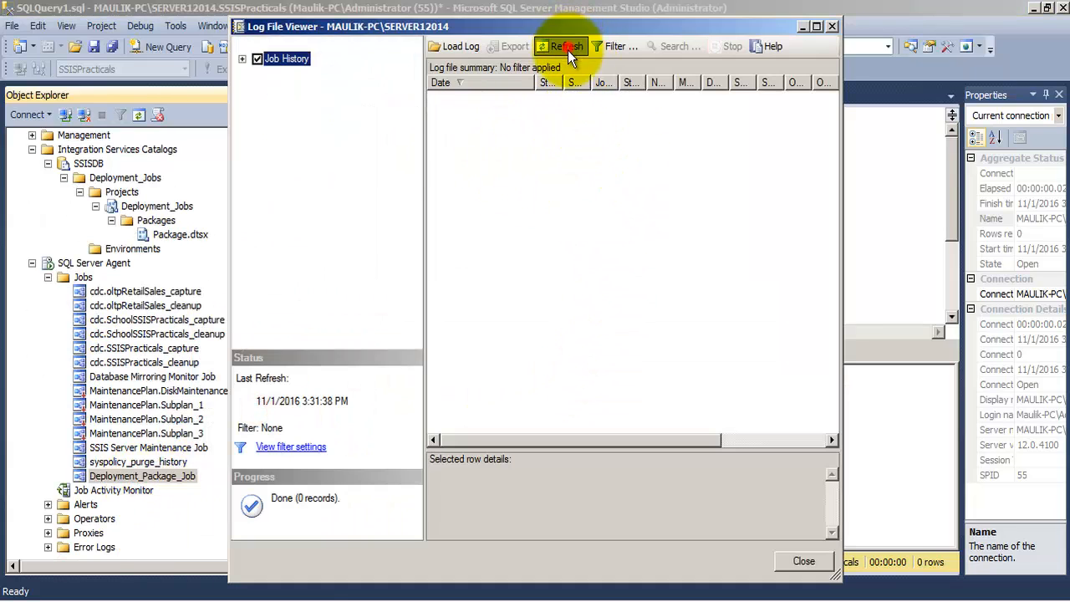
{"action": "left_click", "coordinate": [832, 26]}
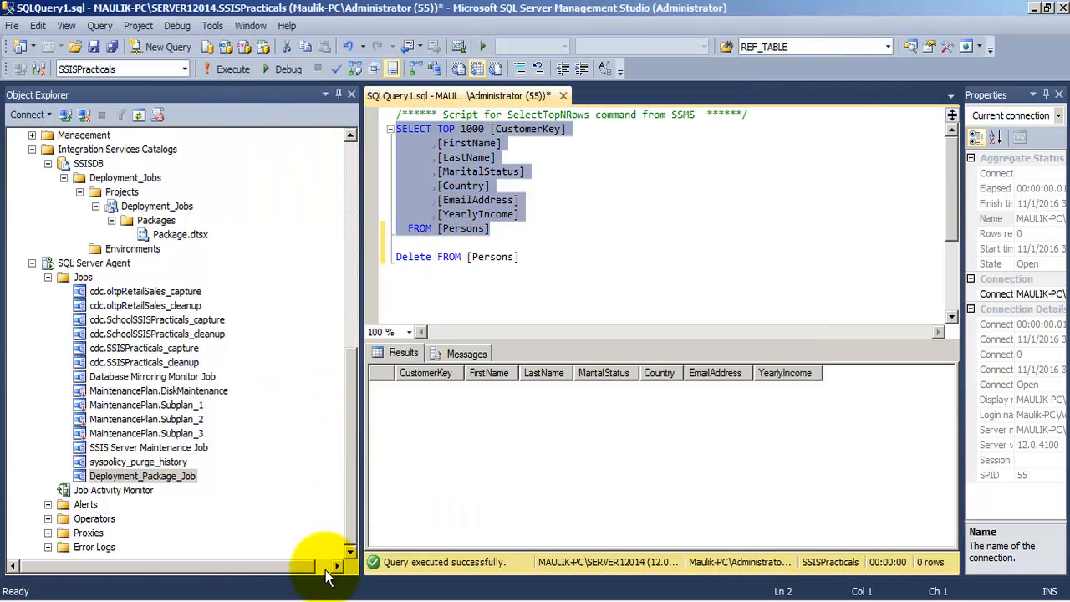
Bring back the Log File Viewer, refresh the job history until a run is listed, and close the viewer.
{"action": "left_click", "coordinate": [276, 598]}
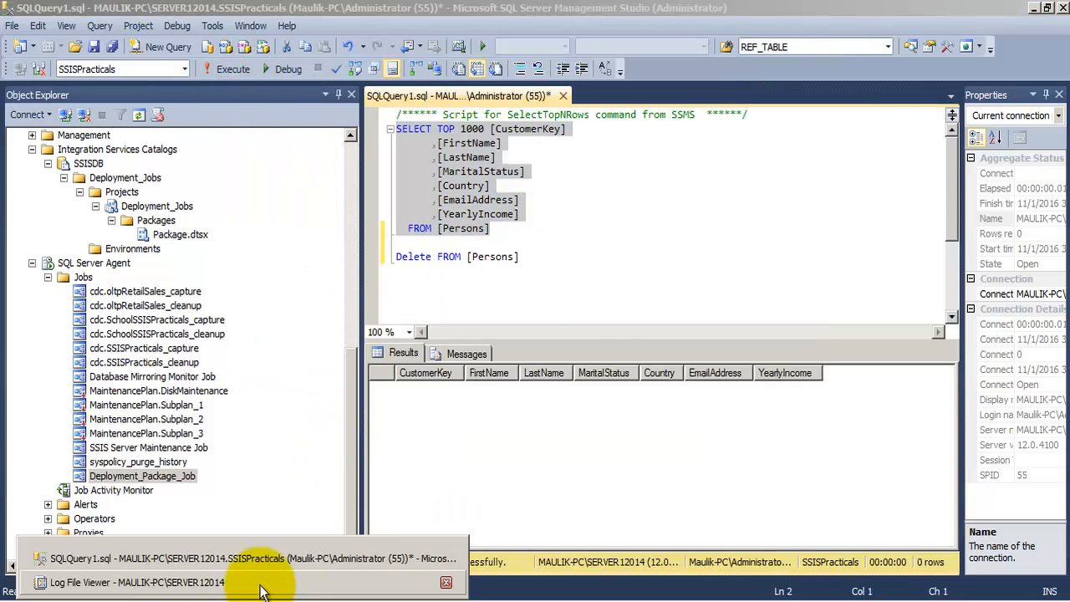
{"action": "left_click", "coordinate": [258, 578]}
{"action": "left_click_drag", "start_coordinate": [730, 28], "coordinate": [830, 308]}
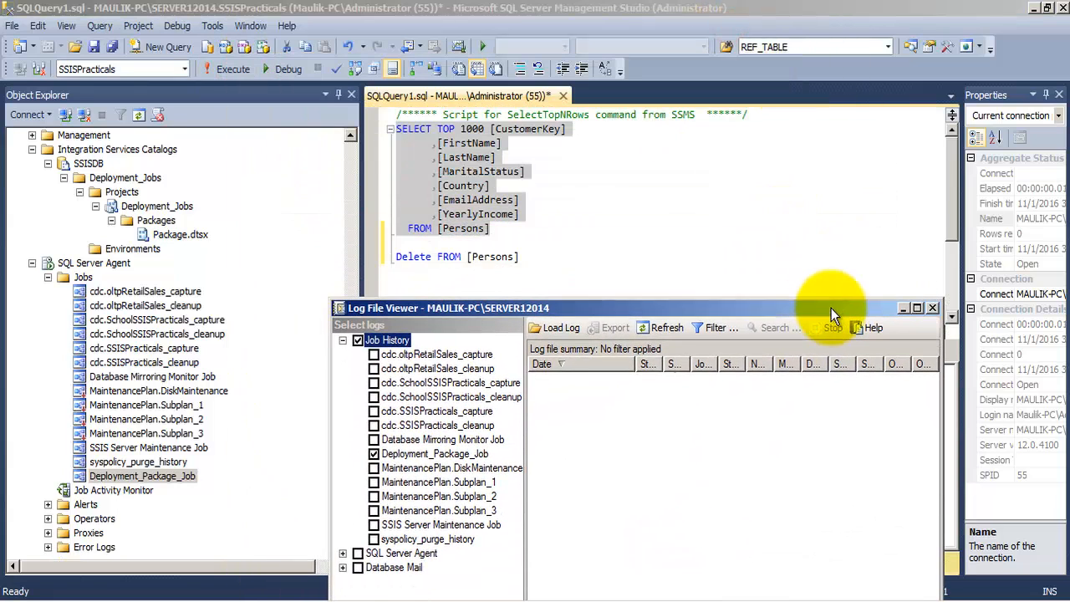
{"action": "left_click", "coordinate": [660, 326]}
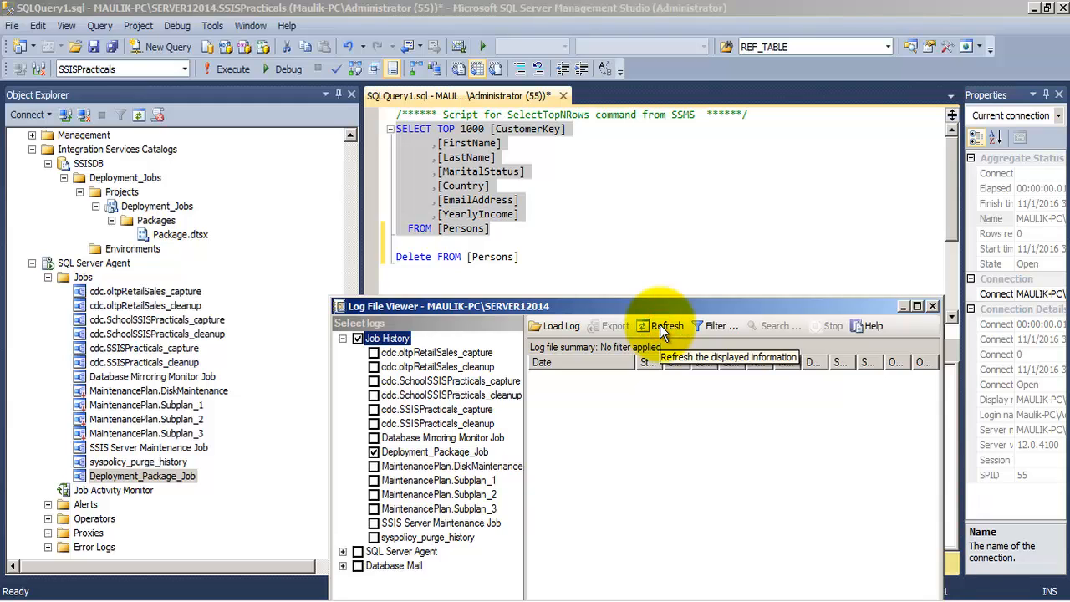
{"action": "left_click", "coordinate": [660, 326]}
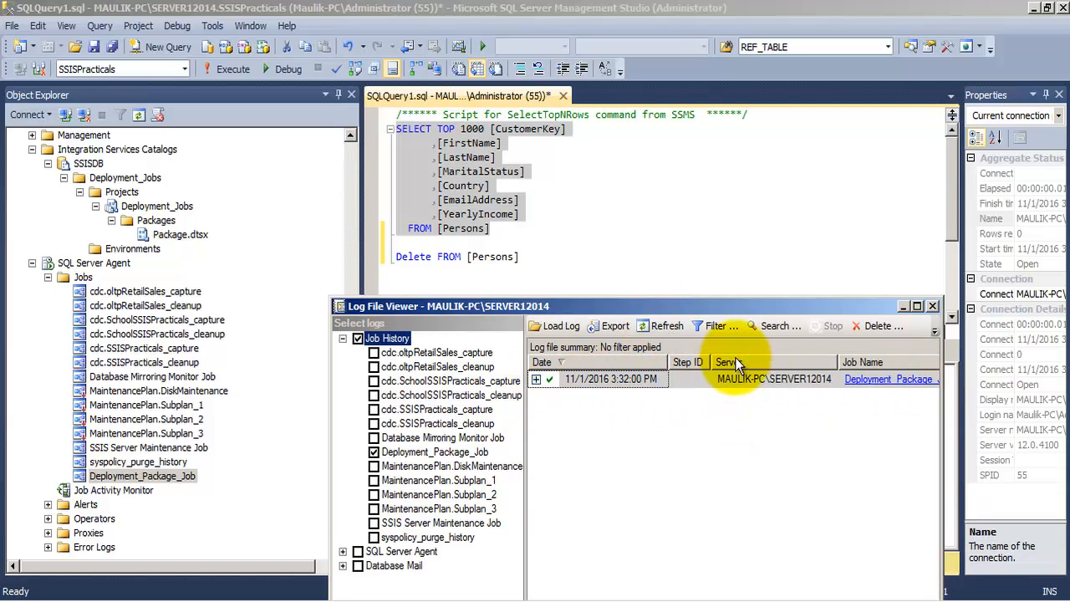
{"action": "left_click_drag", "start_coordinate": [771, 304], "coordinate": [732, 115]}
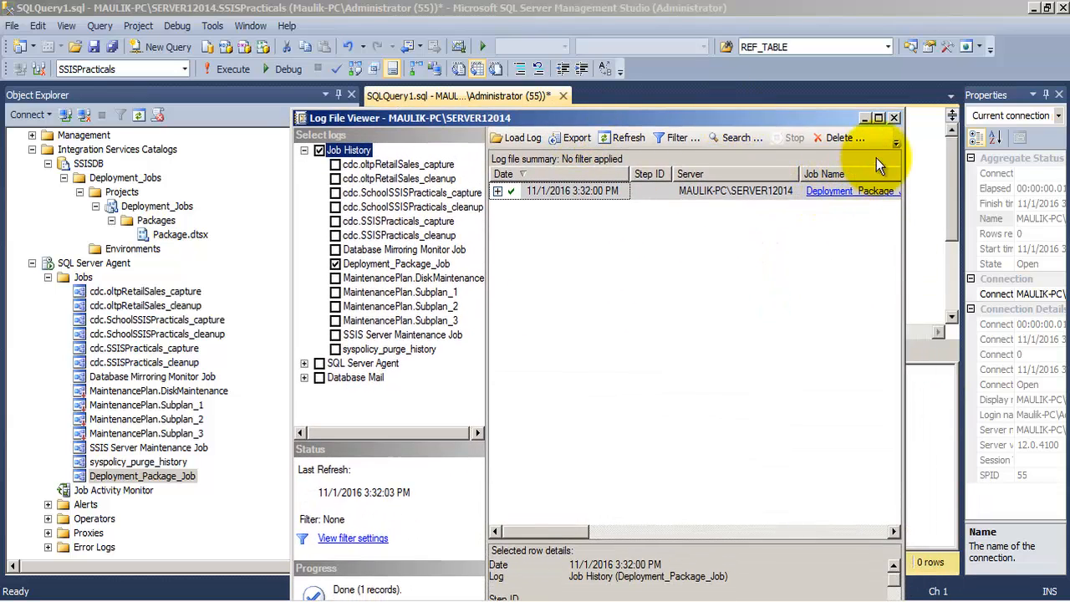
{"action": "left_click", "coordinate": [894, 118]}
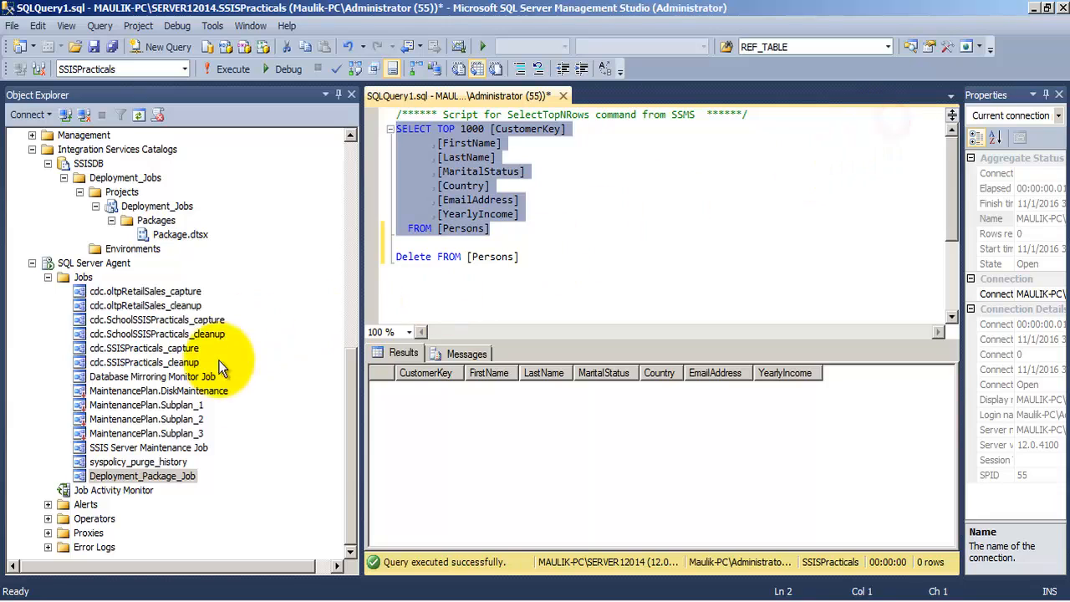
Remove Schedule1 from the properties of Deployment_Package_Job and save the change.
{"action": "right_click", "coordinate": [130, 477]}
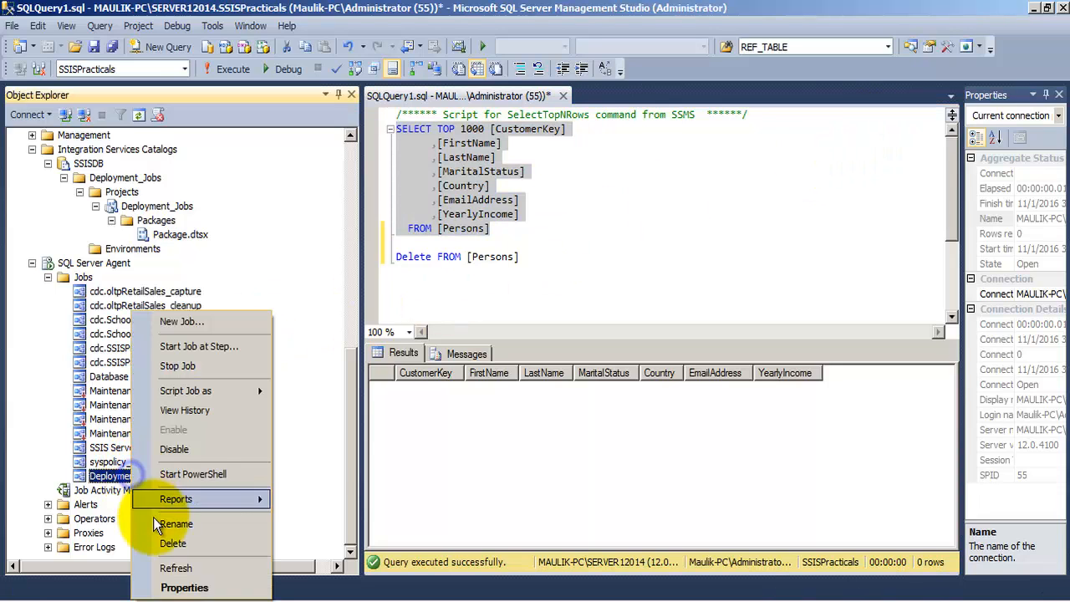
{"action": "left_click", "coordinate": [171, 581]}
{"action": "left_click", "coordinate": [286, 92]}
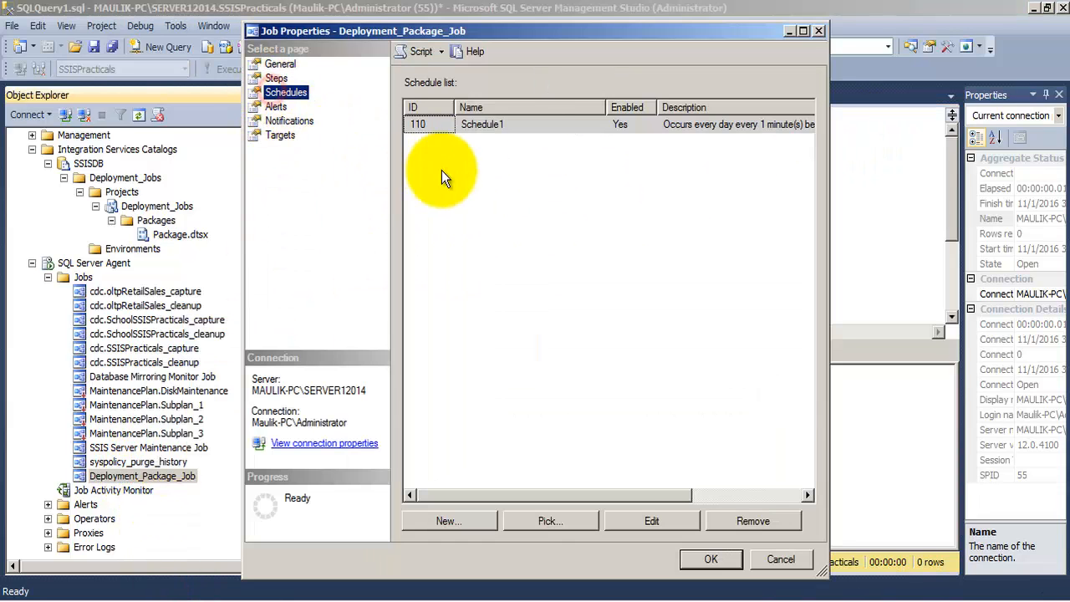
{"action": "left_click", "coordinate": [529, 123]}
{"action": "left_click", "coordinate": [749, 521]}
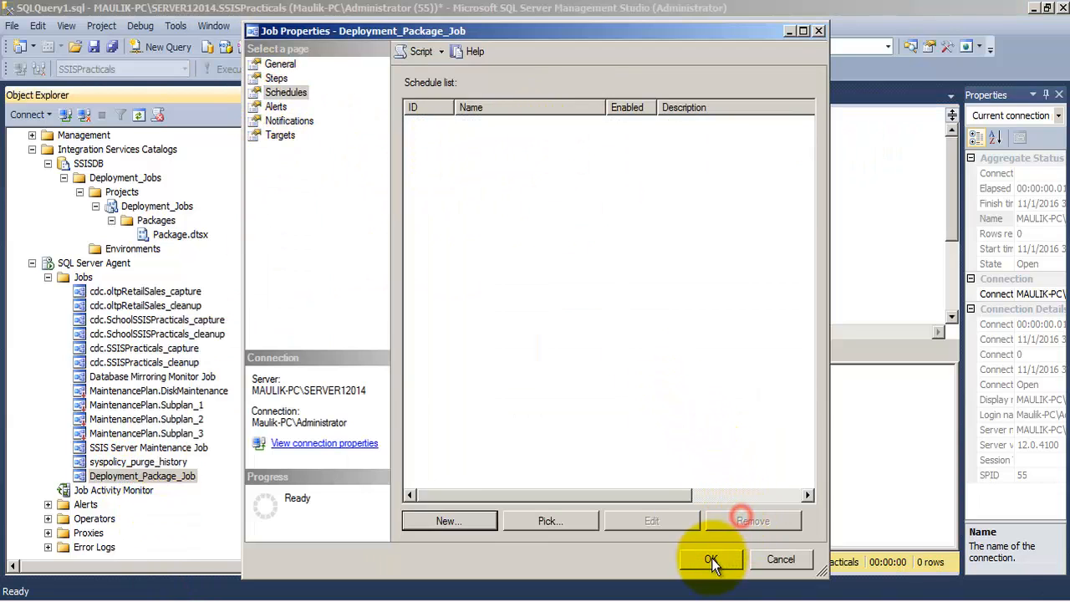
{"action": "left_click", "coordinate": [711, 559]}
Reopen the history of Deployment_Package_Job maximized, expand the logged run, and enlarge the details area to read its step's message.
{"action": "right_click", "coordinate": [174, 475]}
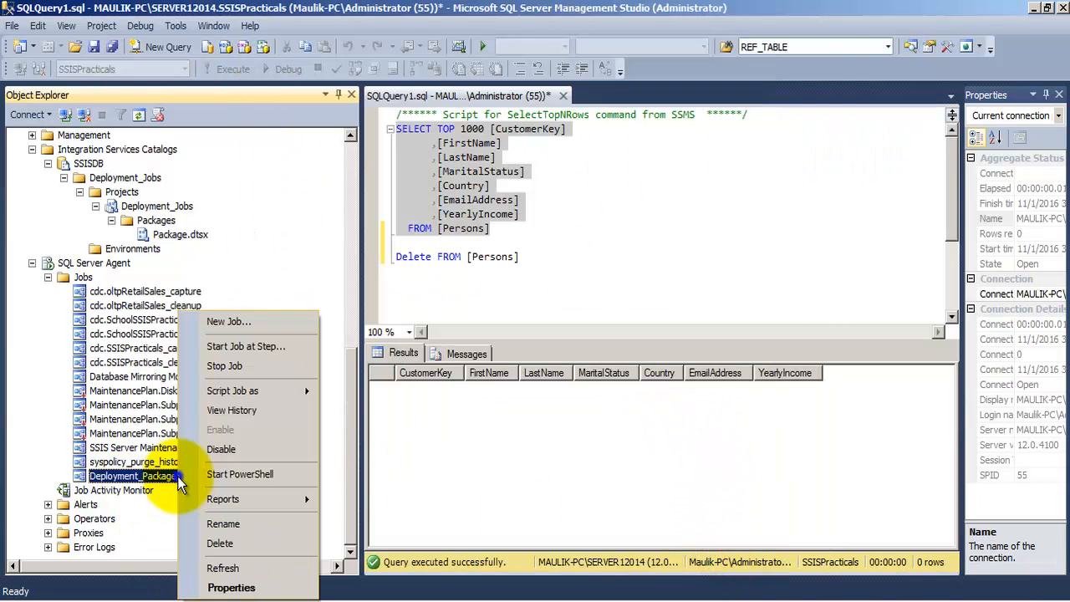
{"action": "left_click", "coordinate": [223, 407]}
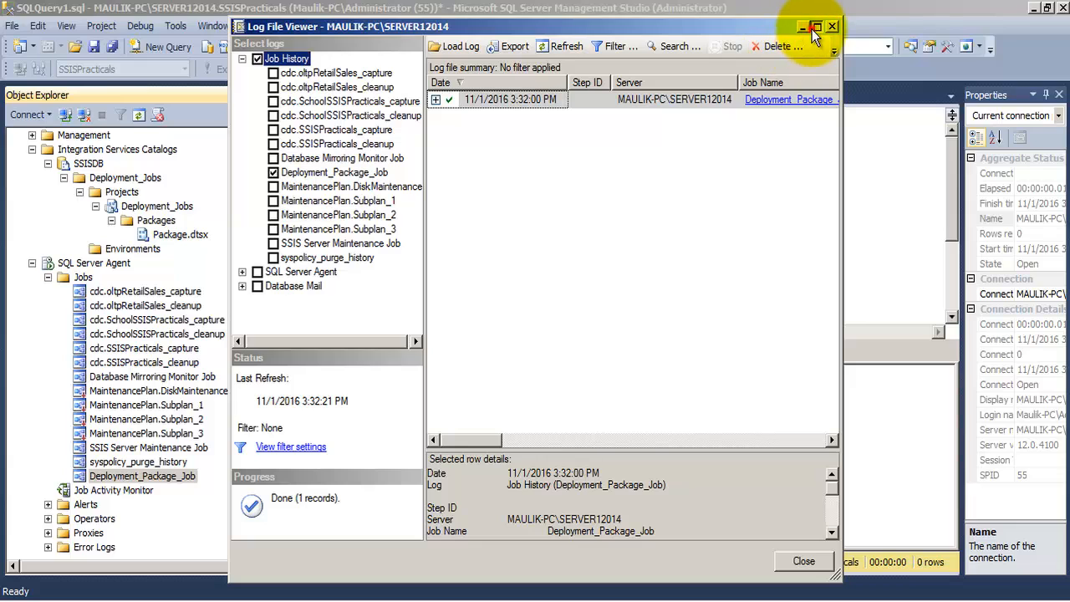
{"action": "left_click", "coordinate": [815, 27]}
{"action": "left_click", "coordinate": [204, 81]}
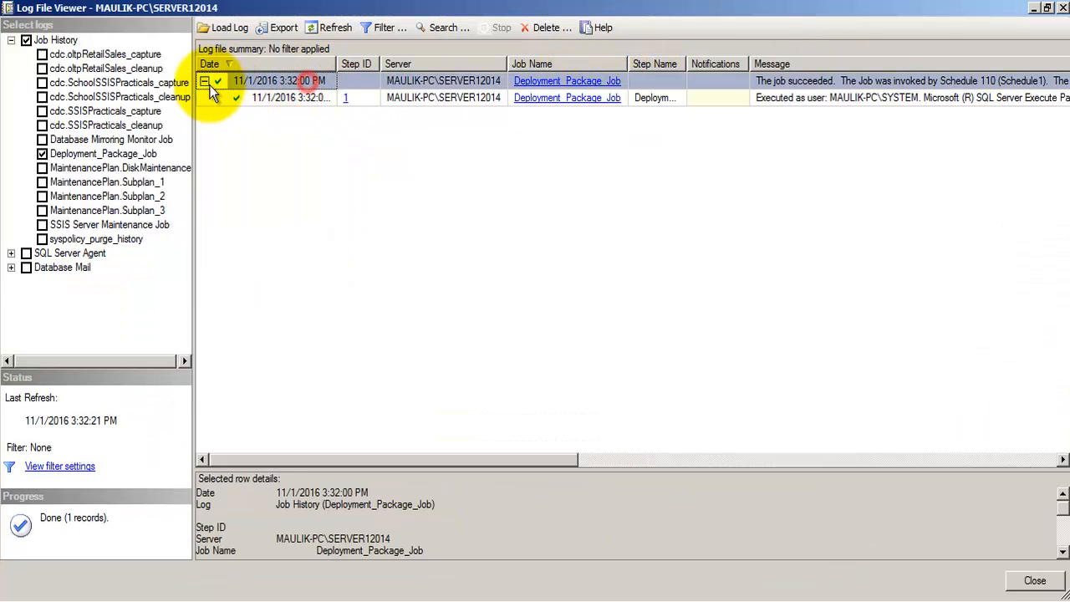
{"action": "left_click", "coordinate": [238, 100]}
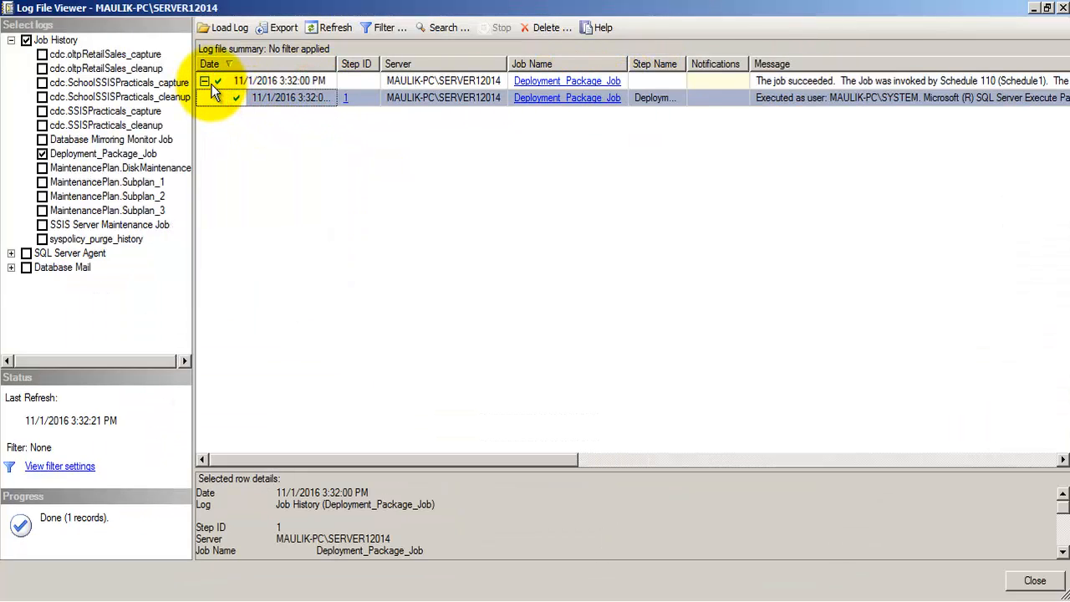
{"action": "left_click_drag", "start_coordinate": [606, 470], "coordinate": [611, 277]}
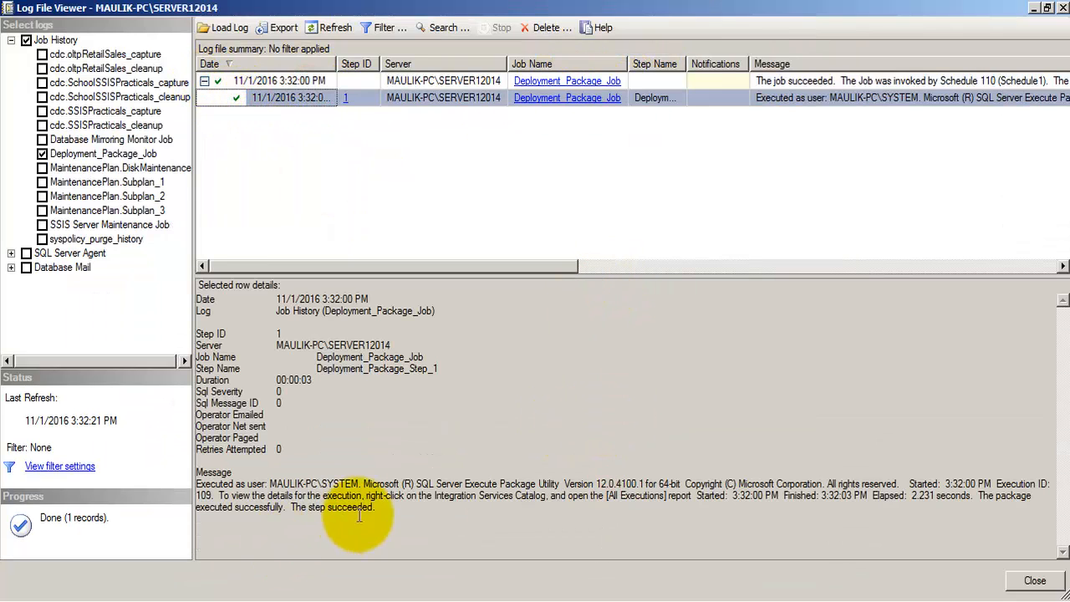
Highlight the closing sentence of the job step's message and close the log viewer.
{"action": "left_click_drag", "start_coordinate": [387, 508], "coordinate": [290, 507]}
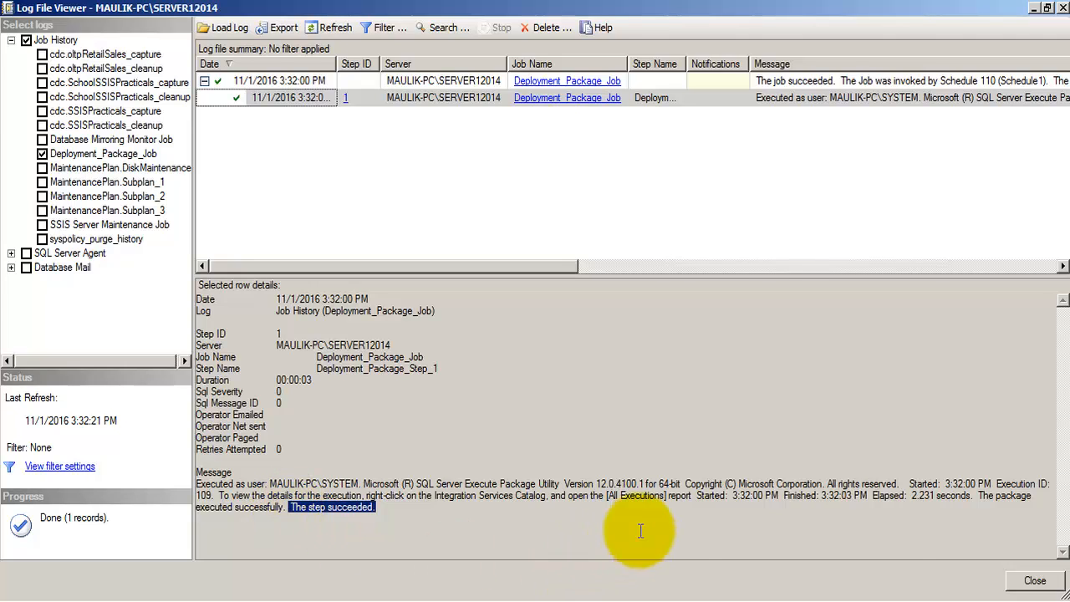
{"action": "left_click", "coordinate": [1031, 584]}
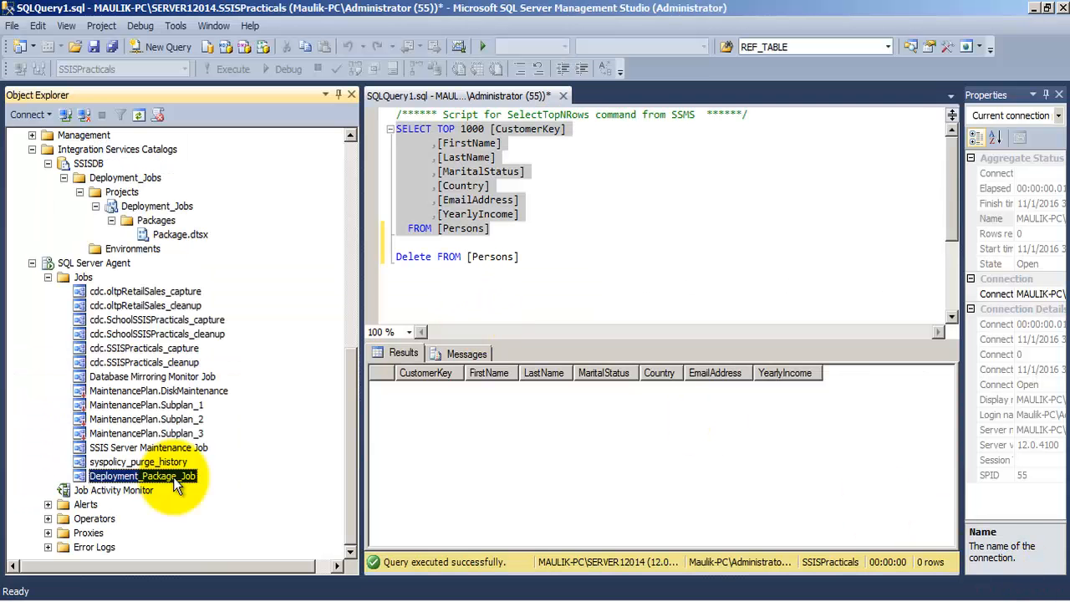
Open the configuration of Package.dtsx in the SSISDB catalog and select its SSISPracticals1 database connection manager.
{"action": "left_click_drag", "start_coordinate": [354, 461], "coordinate": [344, 435]}
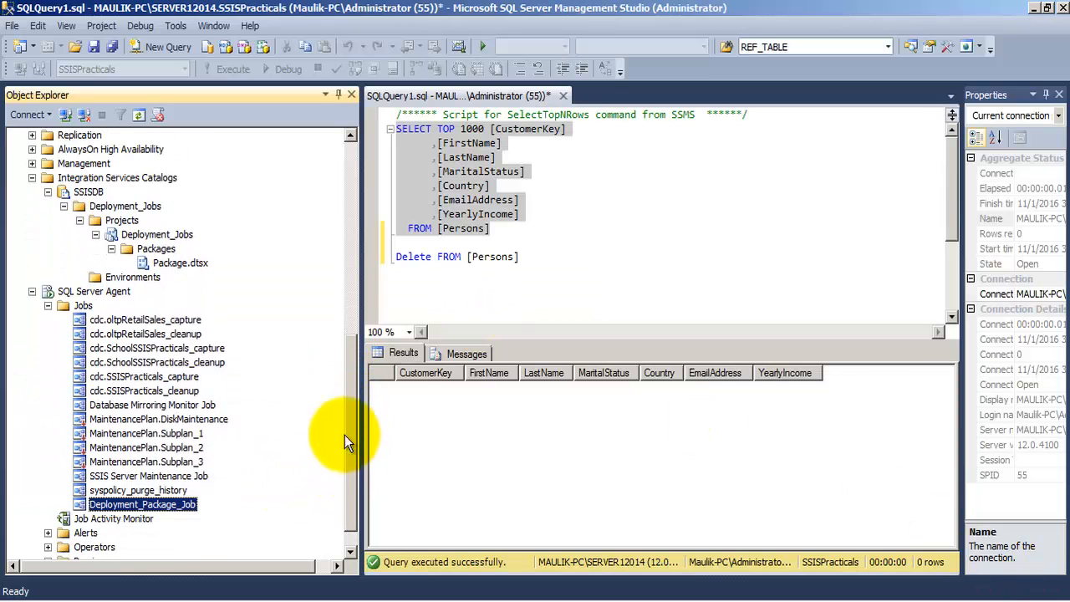
{"action": "right_click", "coordinate": [162, 262]}
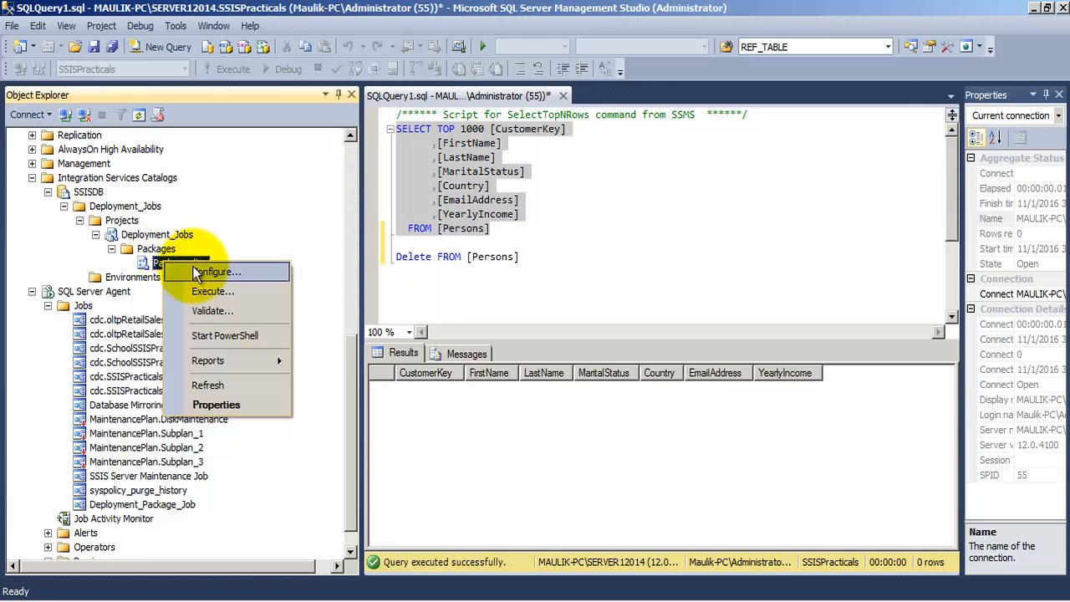
{"action": "left_click", "coordinate": [201, 273]}
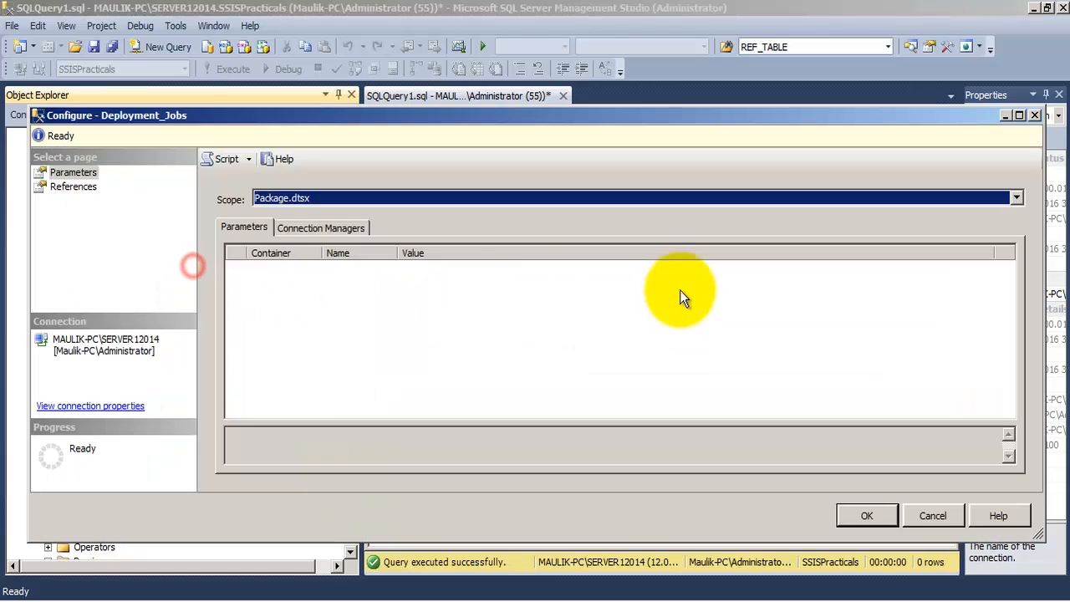
{"action": "left_click", "coordinate": [342, 229]}
{"action": "left_click", "coordinate": [377, 289]}
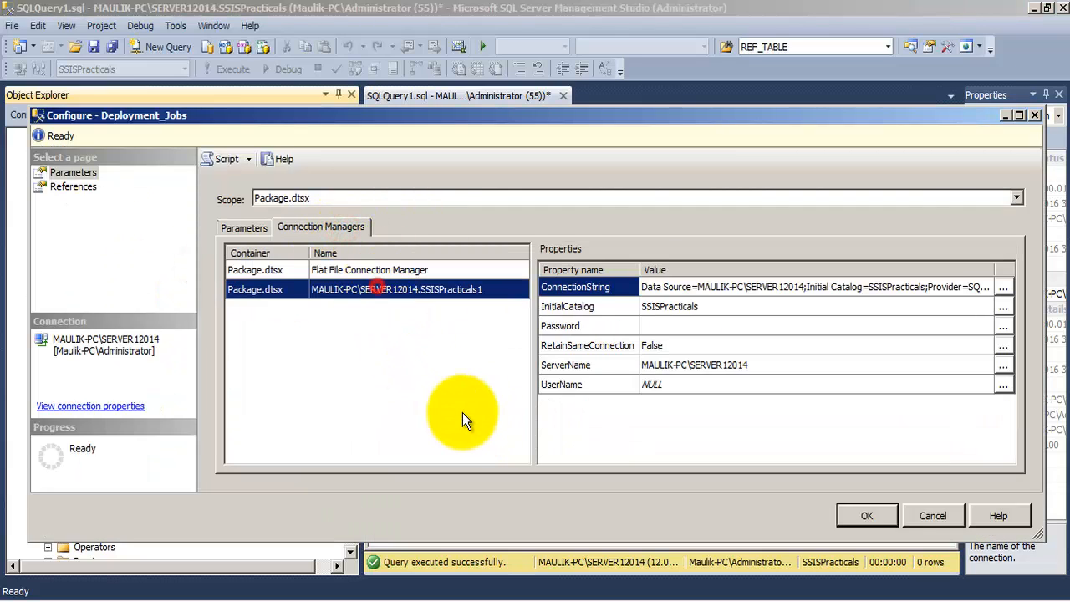
Give the connection manager's ConnectionString an edited value copied from the package's default value.
{"action": "left_click", "coordinate": [807, 288]}
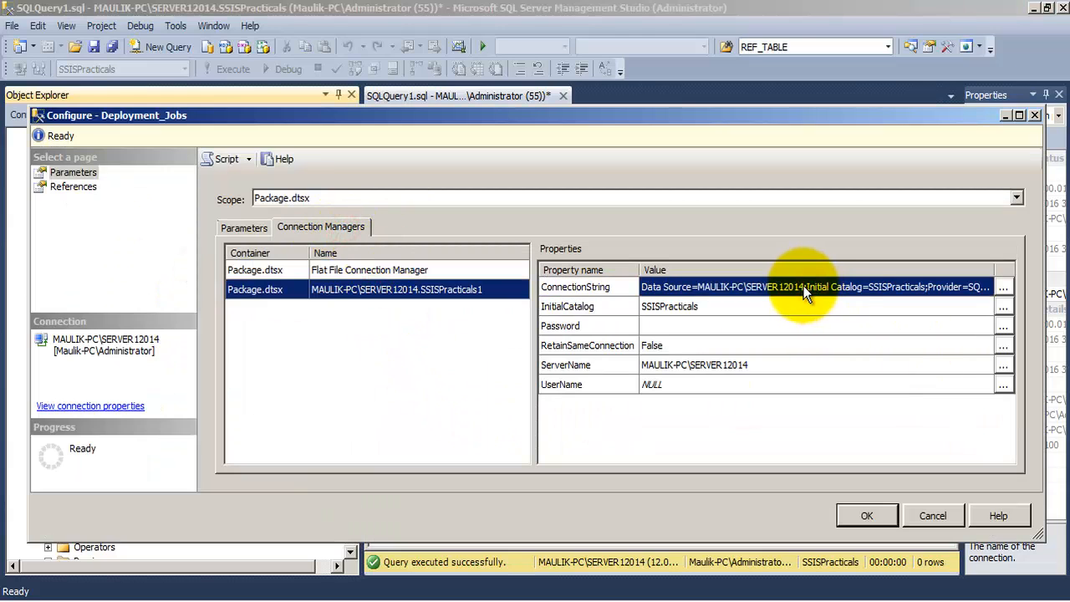
{"action": "left_click", "coordinate": [1004, 286]}
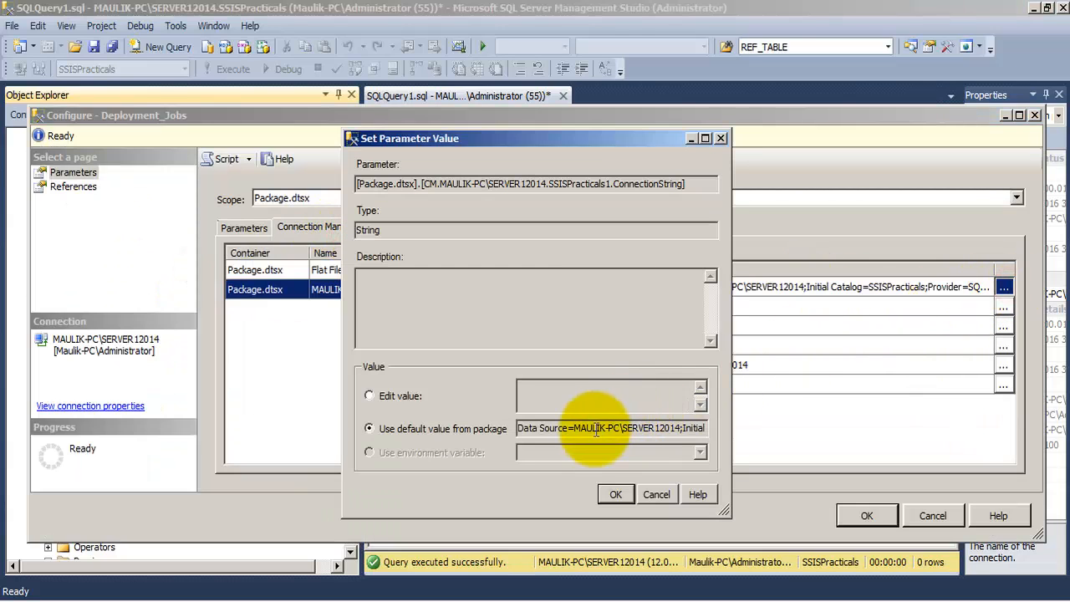
{"action": "left_click_drag", "start_coordinate": [519, 429], "coordinate": [731, 430]}
{"action": "right_click", "coordinate": [666, 428]}
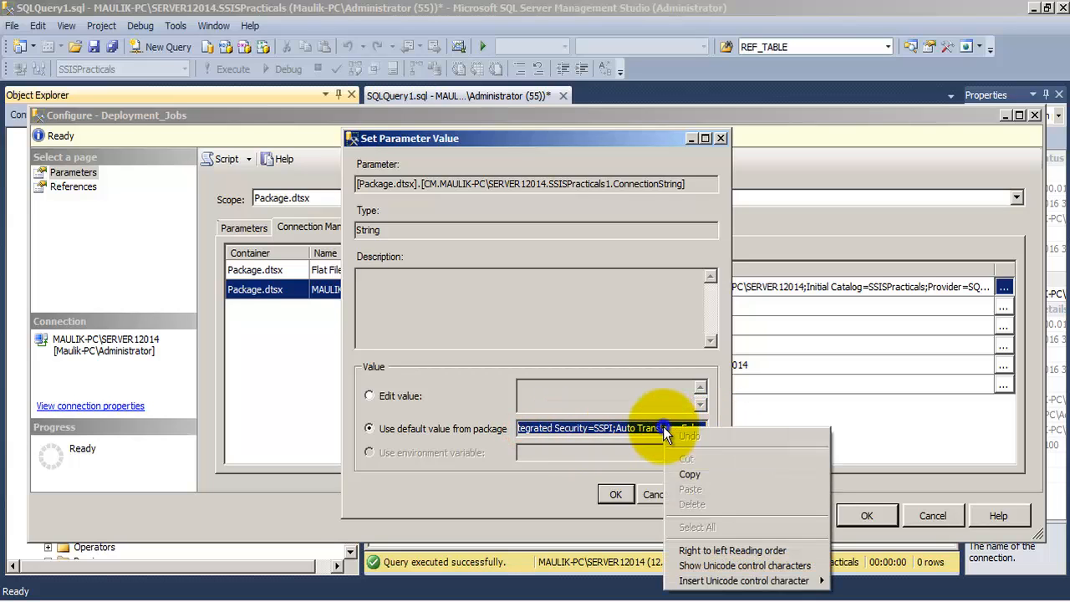
{"action": "left_click", "coordinate": [687, 475]}
{"action": "left_click", "coordinate": [371, 397]}
{"action": "right_click", "coordinate": [532, 390]}
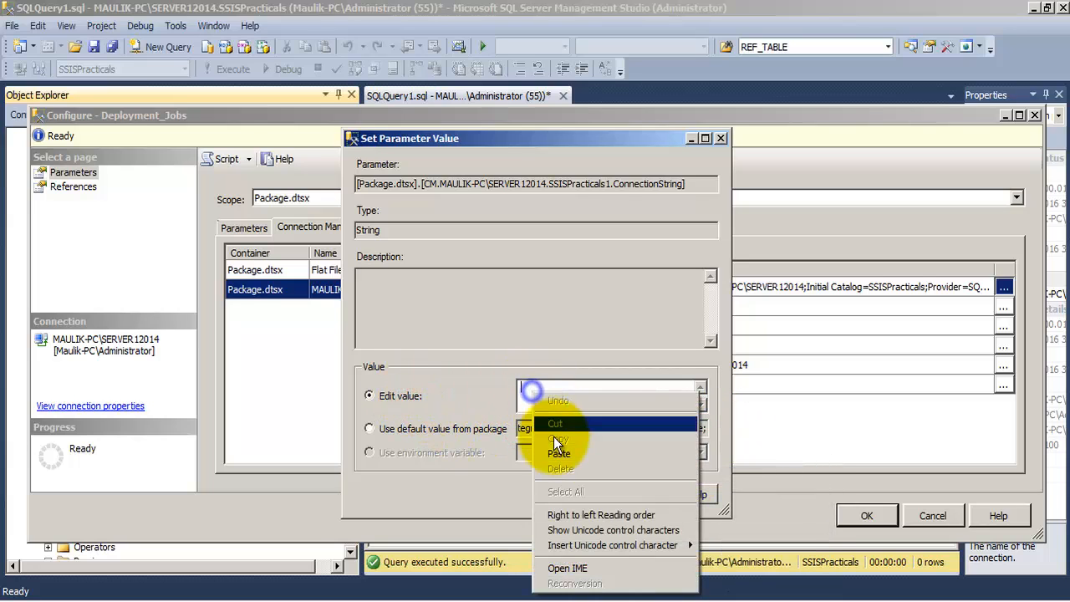
{"action": "left_click", "coordinate": [559, 454]}
Change the server in the edited connection string's data source to SERVER120141 and save the project configuration.
{"action": "left_click", "coordinate": [699, 391]}
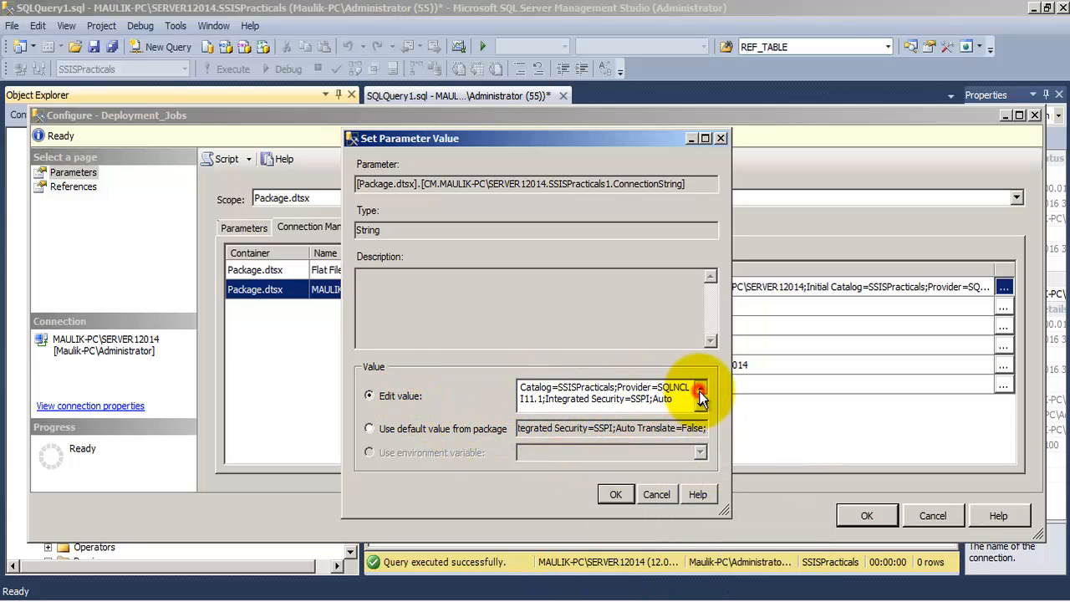
{"action": "left_click", "coordinate": [699, 393]}
{"action": "left_click", "coordinate": [699, 392]}
{"action": "left_click", "coordinate": [583, 399]}
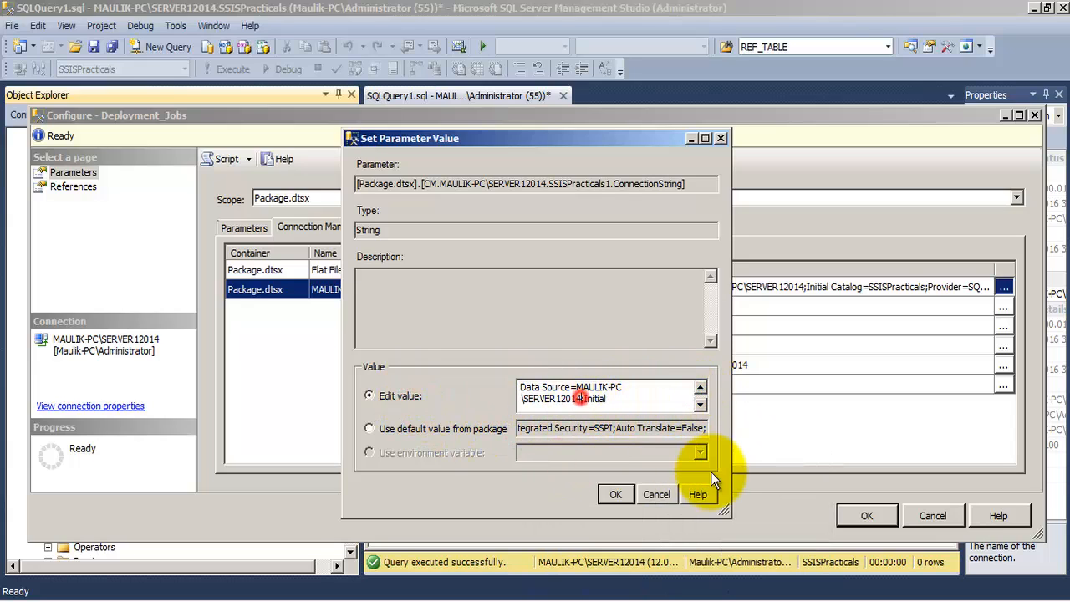
{"action": "type", "text": "1"}
{"action": "left_click_drag", "start_coordinate": [616, 399], "coordinate": [512, 403]}
{"action": "left_click", "coordinate": [626, 407]}
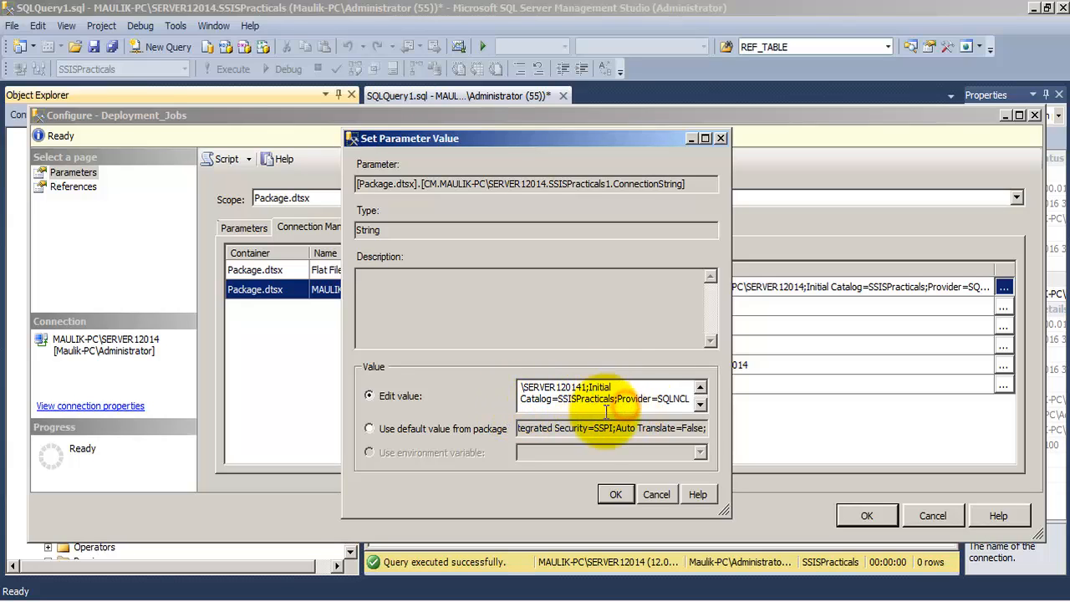
{"action": "left_click_drag", "start_coordinate": [588, 386], "coordinate": [522, 386]}
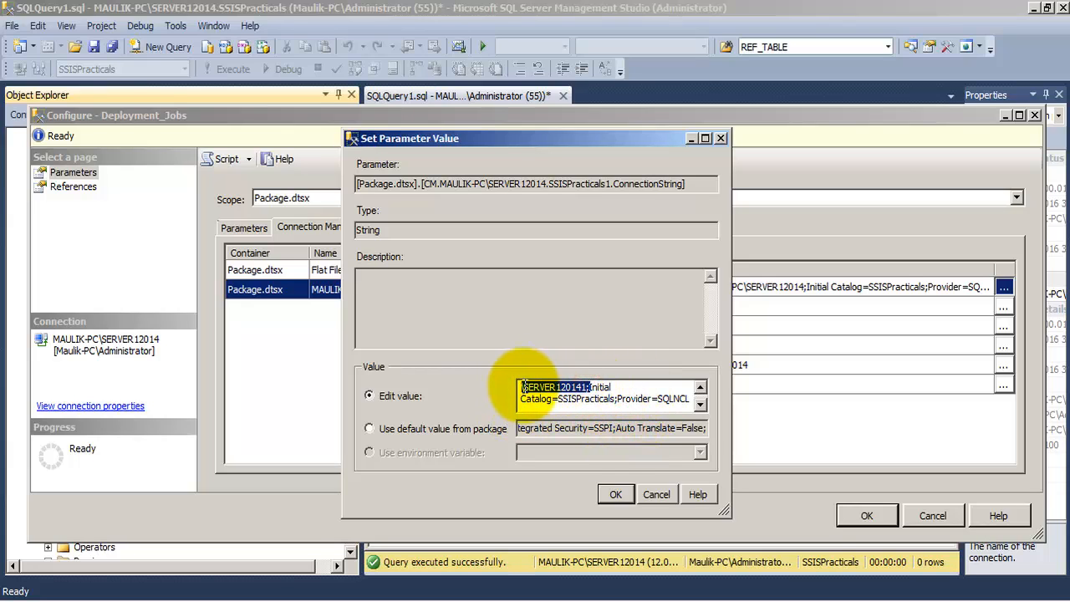
{"action": "left_click", "coordinate": [616, 494]}
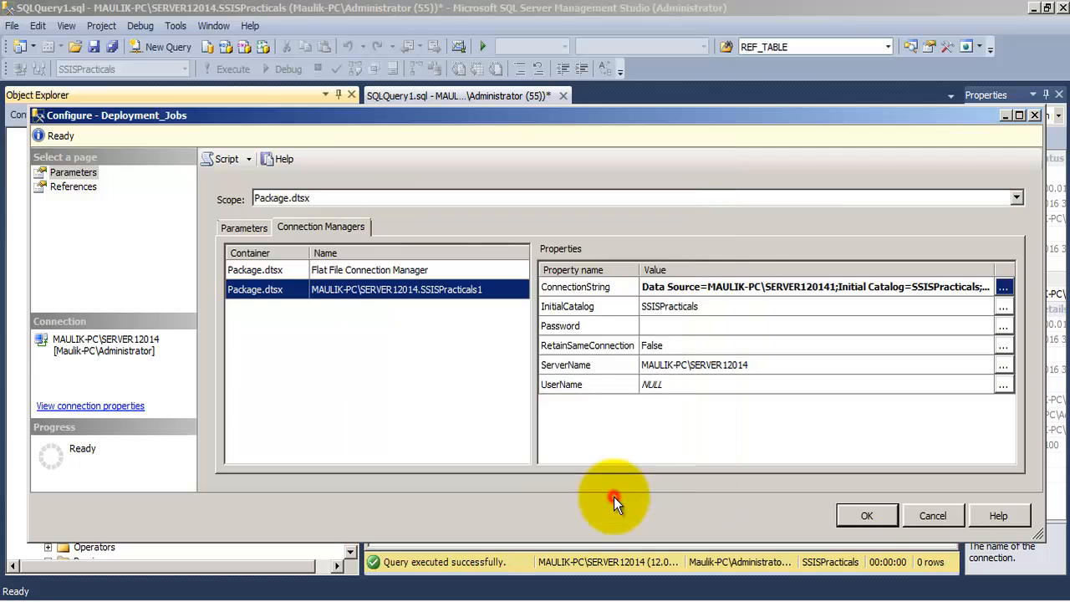
{"action": "left_click", "coordinate": [867, 515]}
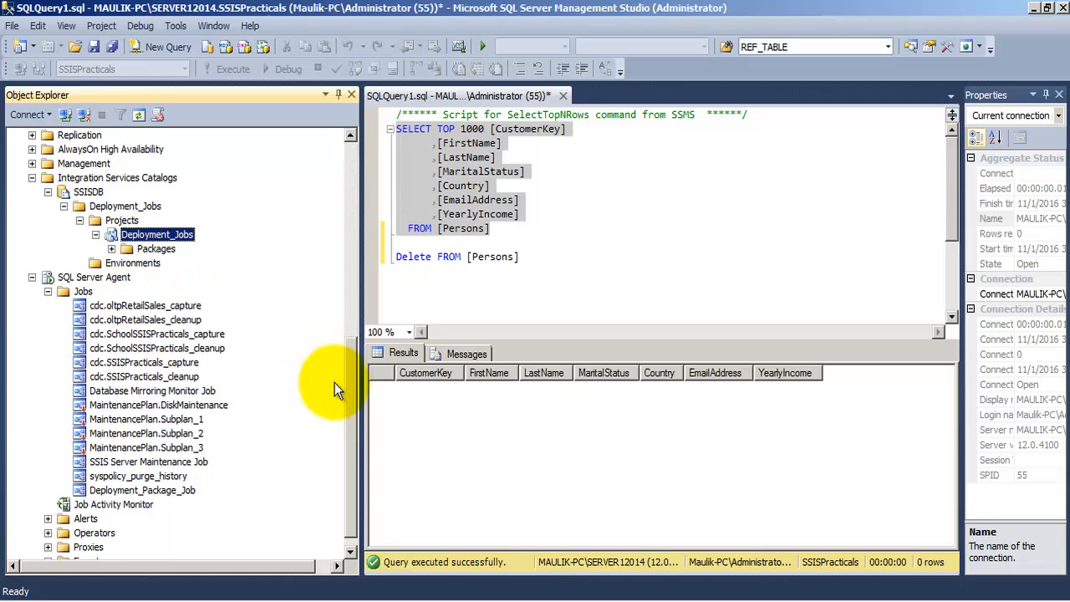
Start a new job schedule named Schedule1 in the properties of Deployment_Package_Job.
{"action": "scroll", "coordinate": [350, 400], "scroll_direction": "down", "scroll_amount": 1}
{"action": "right_click", "coordinate": [156, 476]}
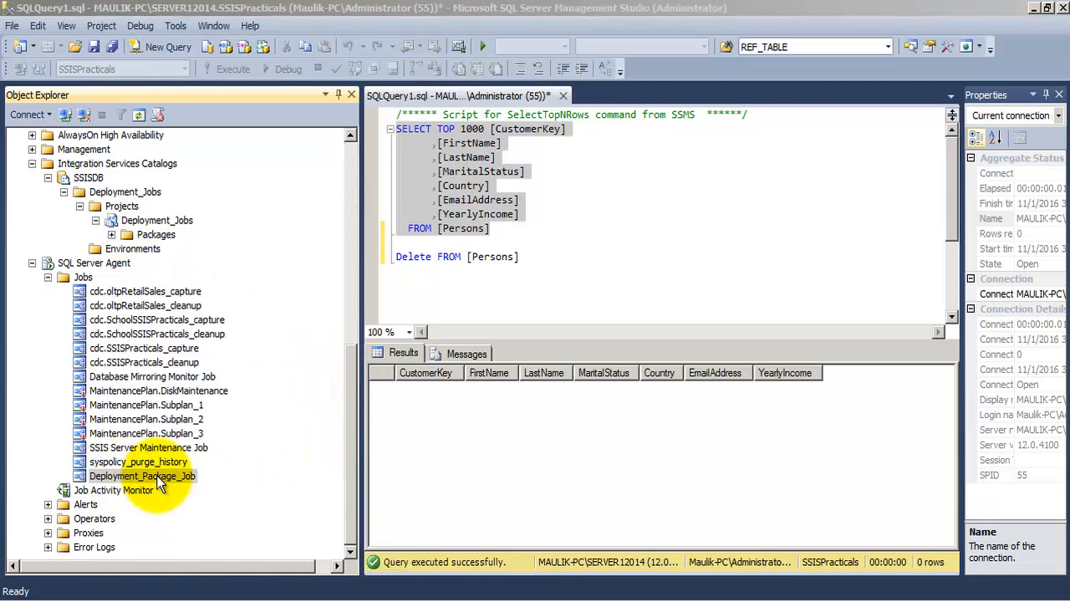
{"action": "left_click", "coordinate": [267, 585]}
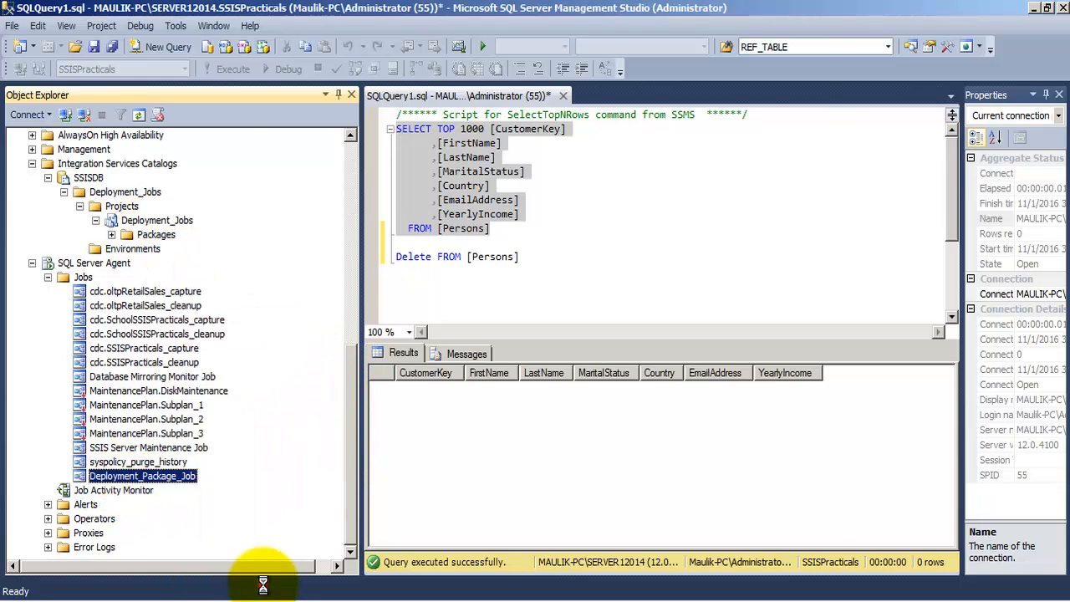
{"action": "left_click", "coordinate": [284, 92]}
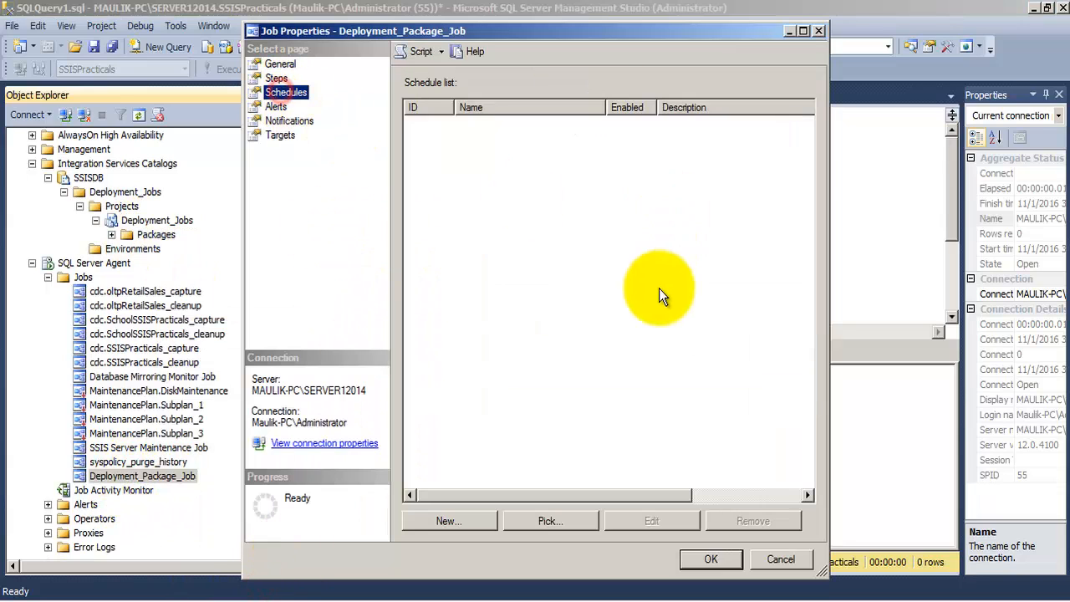
{"action": "left_click", "coordinate": [447, 521]}
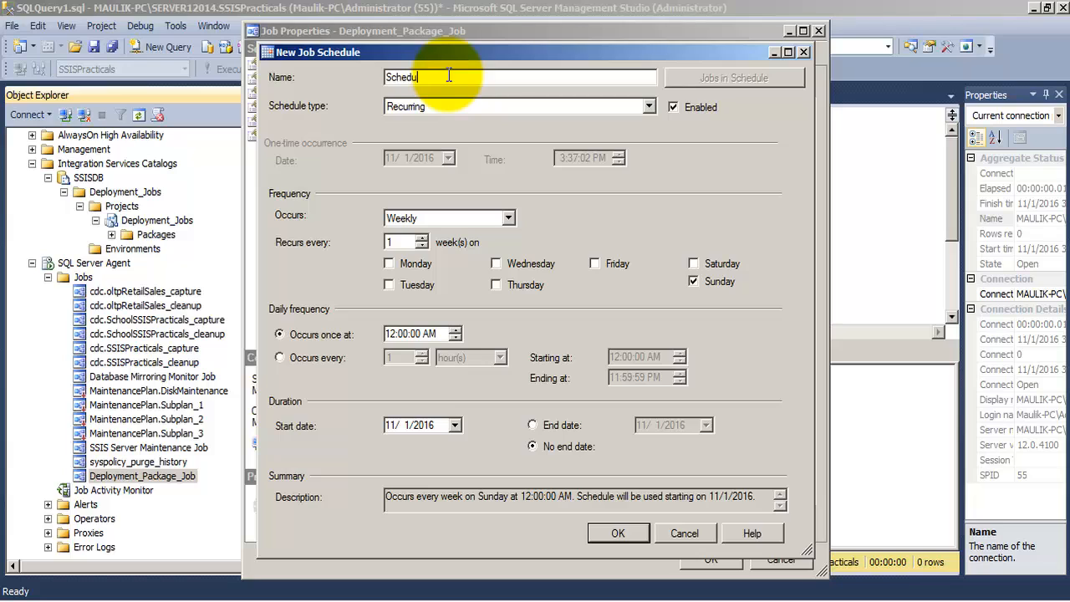
Set Schedule1 to occur daily every 1 minute and save the schedule and the job properties.
{"action": "left_click", "coordinate": [431, 218]}
{"action": "left_click", "coordinate": [425, 233]}
{"action": "left_click", "coordinate": [317, 316]}
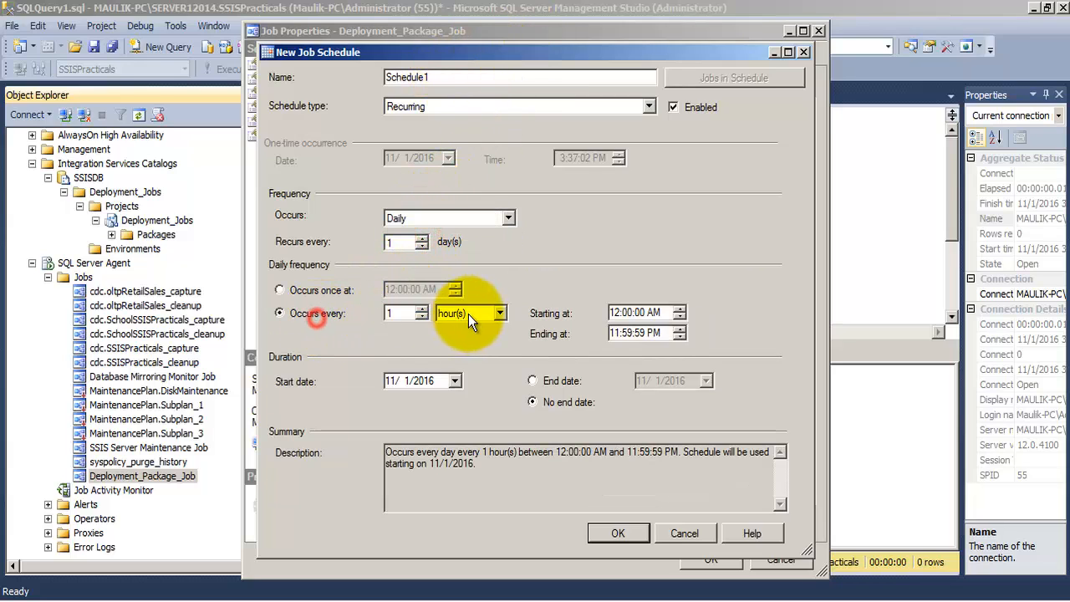
{"action": "left_click", "coordinate": [468, 314]}
{"action": "left_click", "coordinate": [467, 343]}
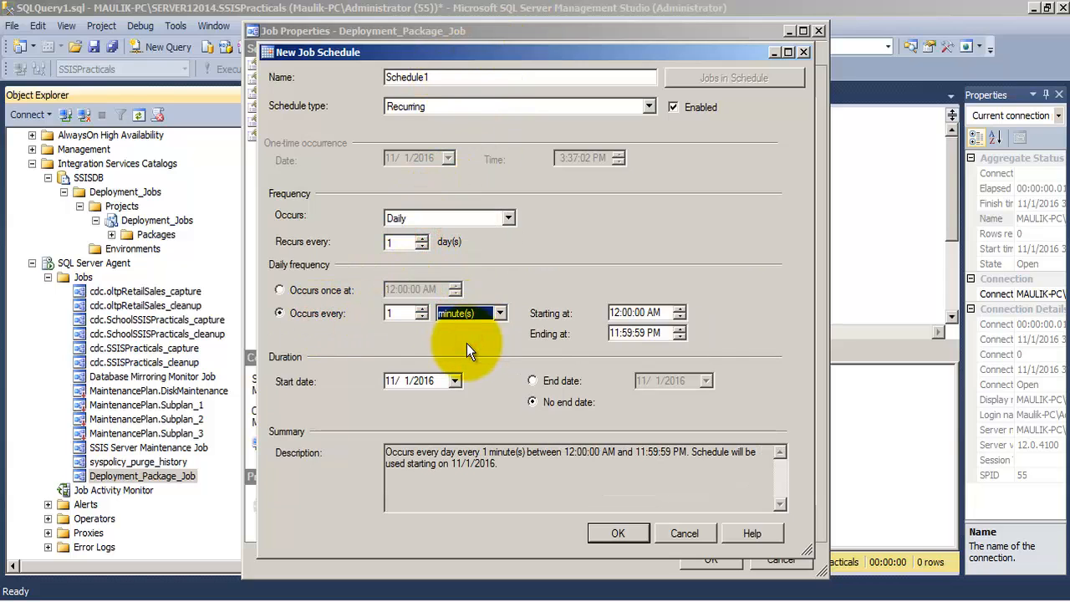
{"action": "left_click", "coordinate": [618, 534]}
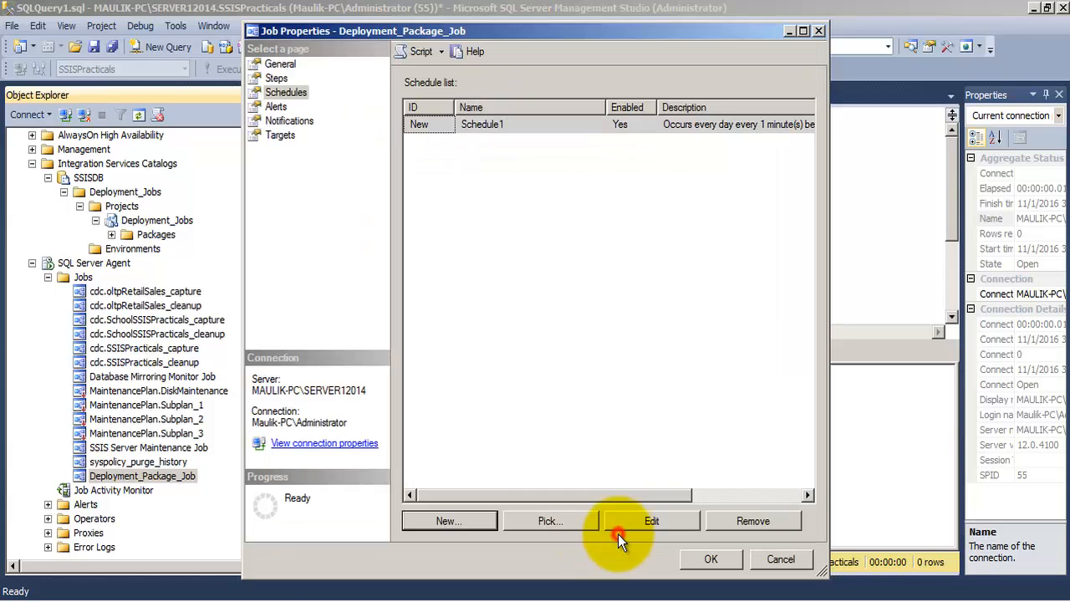
{"action": "left_click", "coordinate": [687, 561]}
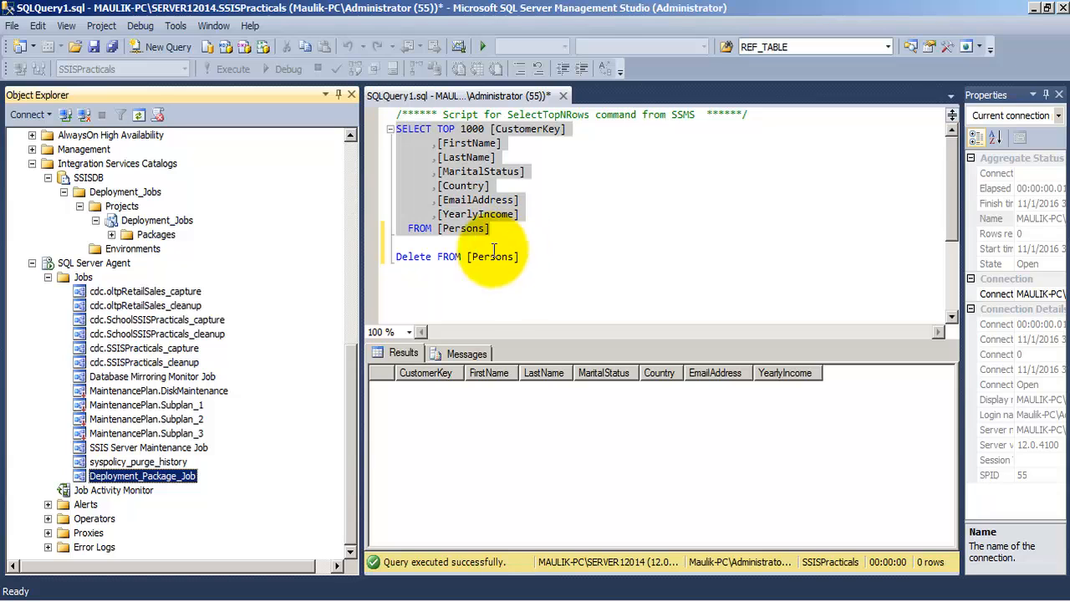
View the history of Deployment_Package_Job, refresh it until a new run is listed, and expand that run.
{"action": "right_click", "coordinate": [161, 475]}
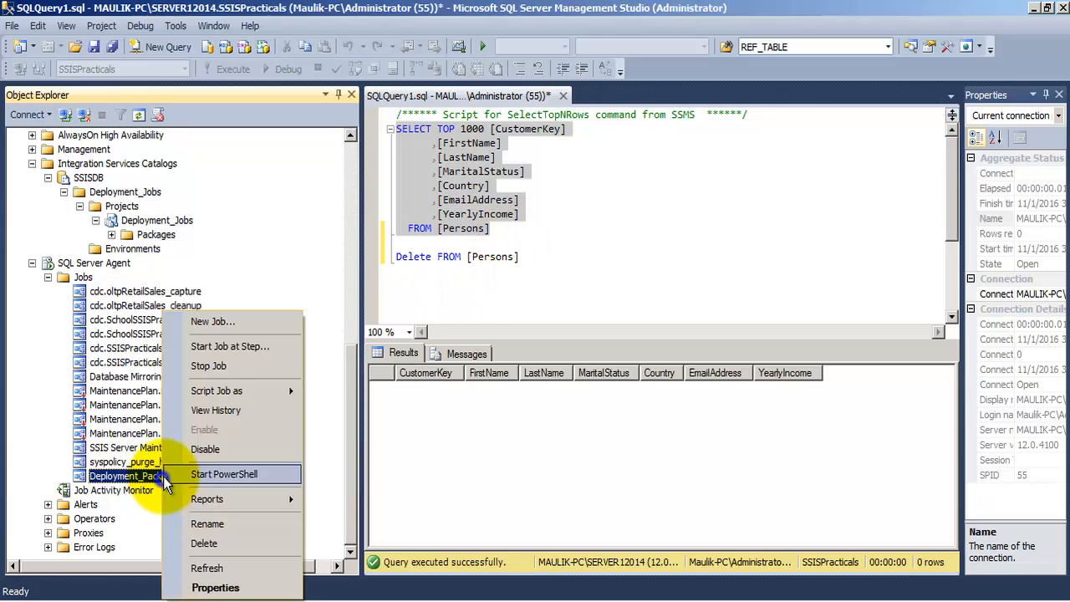
{"action": "left_click", "coordinate": [230, 411]}
{"action": "mouse_move", "coordinate": [647, 27]}
{"action": "left_mouse_down"}
{"action": "mouse_move", "coordinate": [654, 218]}
{"action": "mouse_move", "coordinate": [661, 24]}
{"action": "mouse_move", "coordinate": [645, 30]}
{"action": "left_mouse_up"}
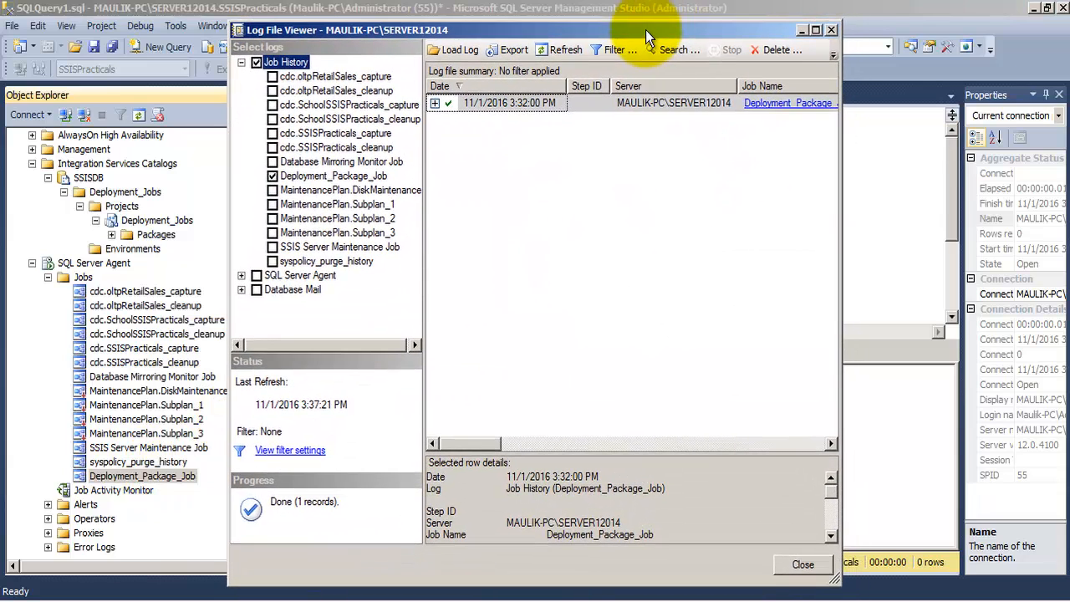
{"action": "left_click", "coordinate": [556, 53]}
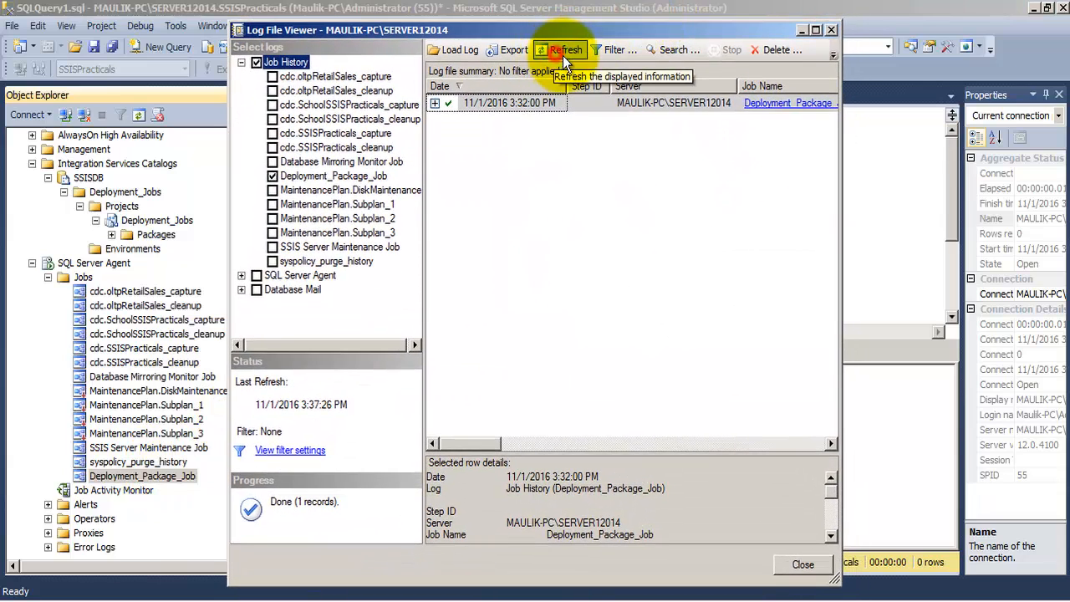
{"action": "left_click", "coordinate": [568, 47]}
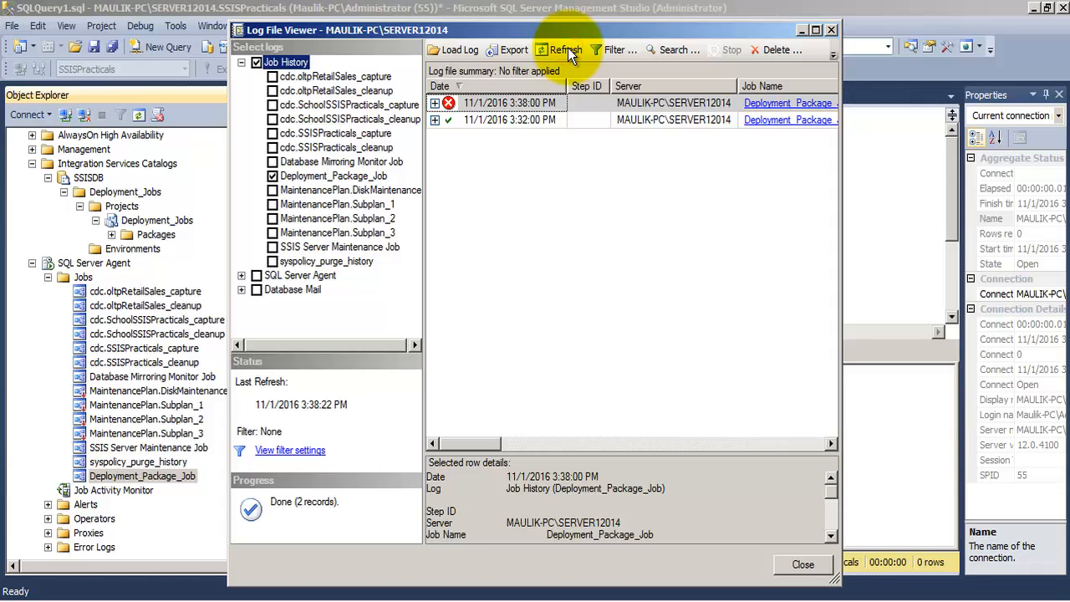
{"action": "left_click", "coordinate": [568, 48]}
{"action": "left_click", "coordinate": [434, 102]}
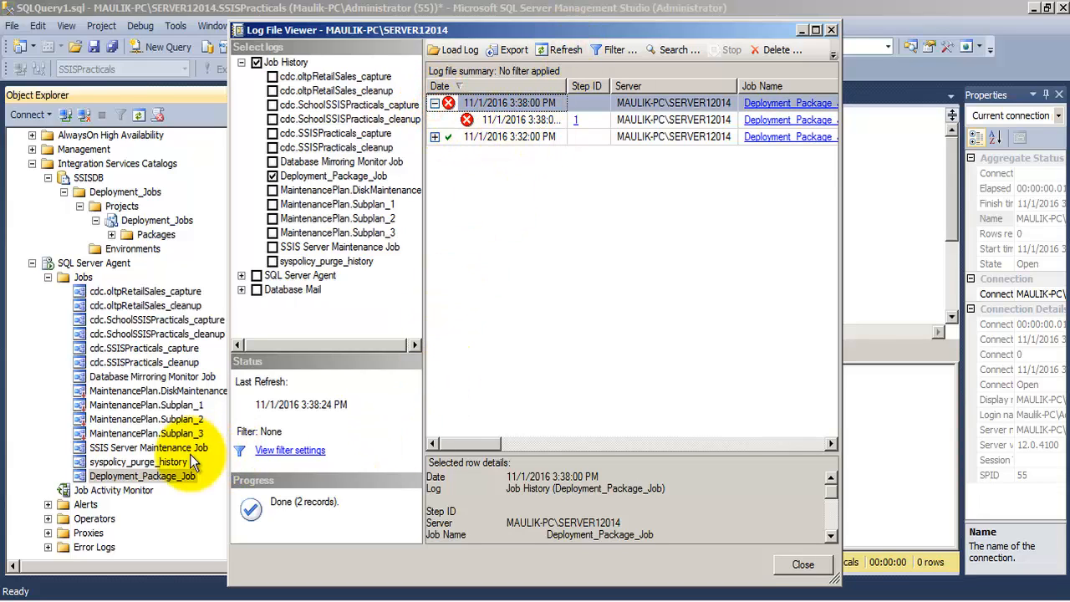
Delete Schedule1 from Deployment_Package_Job's schedule list and save the job properties.
{"action": "key", "text": "Escape"}
{"action": "right_click", "coordinate": [166, 477]}
{"action": "left_click", "coordinate": [228, 584]}
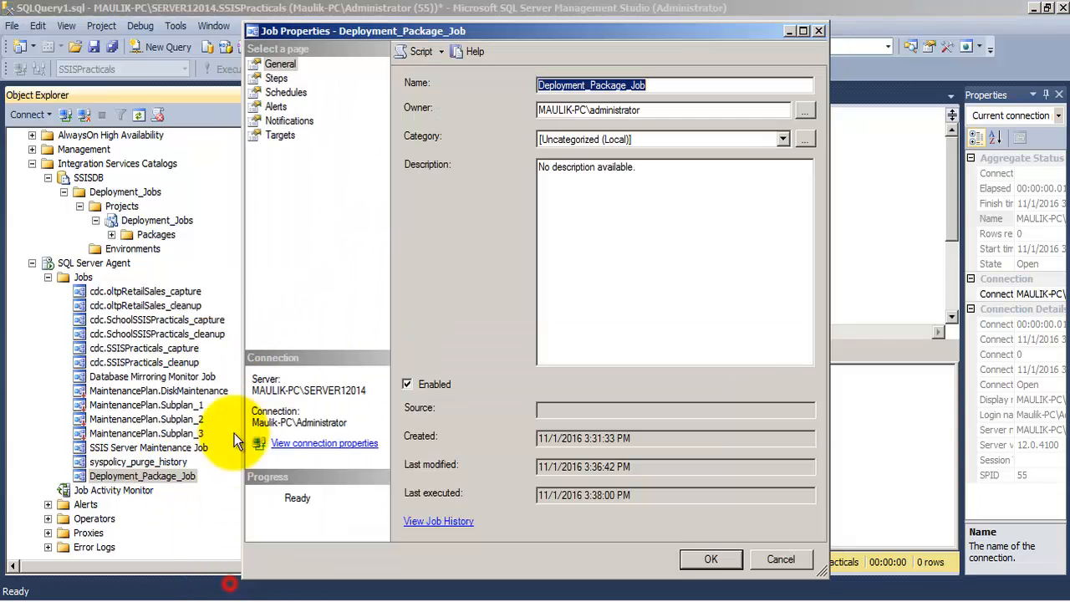
{"action": "left_click", "coordinate": [286, 92]}
{"action": "left_click", "coordinate": [559, 124]}
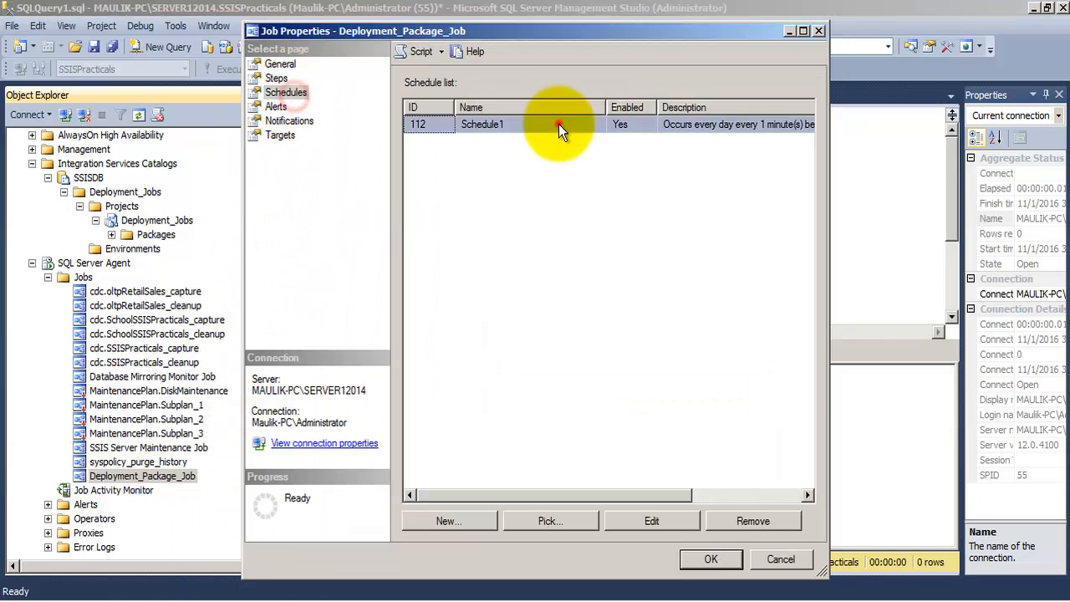
{"action": "left_click", "coordinate": [753, 520]}
{"action": "left_click", "coordinate": [710, 559]}
Return to the job history maximized, select the newest run's step, and enlarge the details area to read its message.
{"action": "mouse_move", "coordinate": [201, 590]}
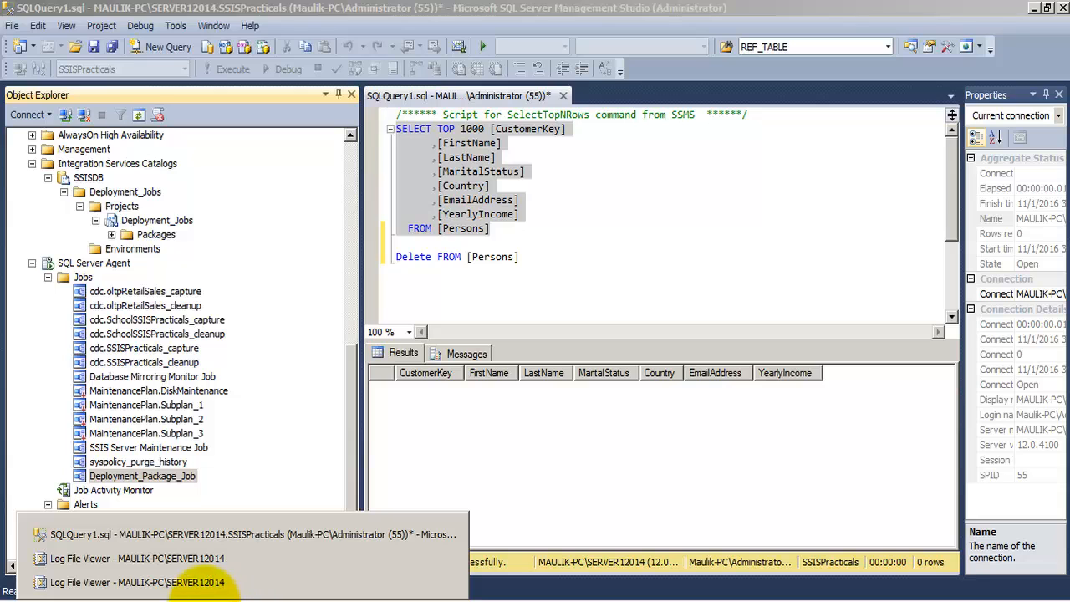
{"action": "left_click", "coordinate": [230, 588]}
{"action": "left_click", "coordinate": [816, 31]}
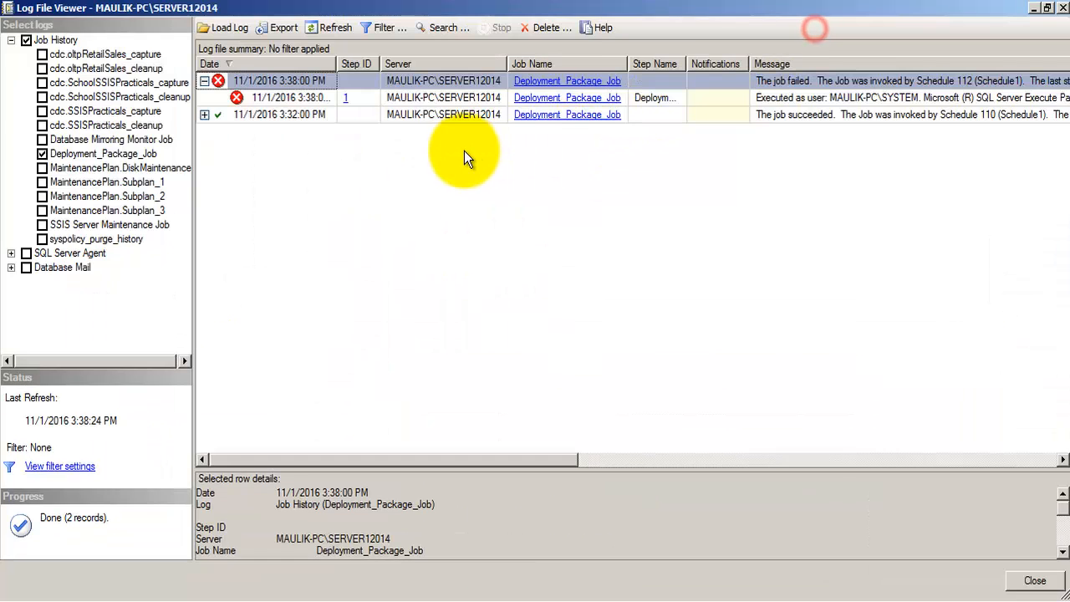
{"action": "left_click", "coordinate": [280, 100]}
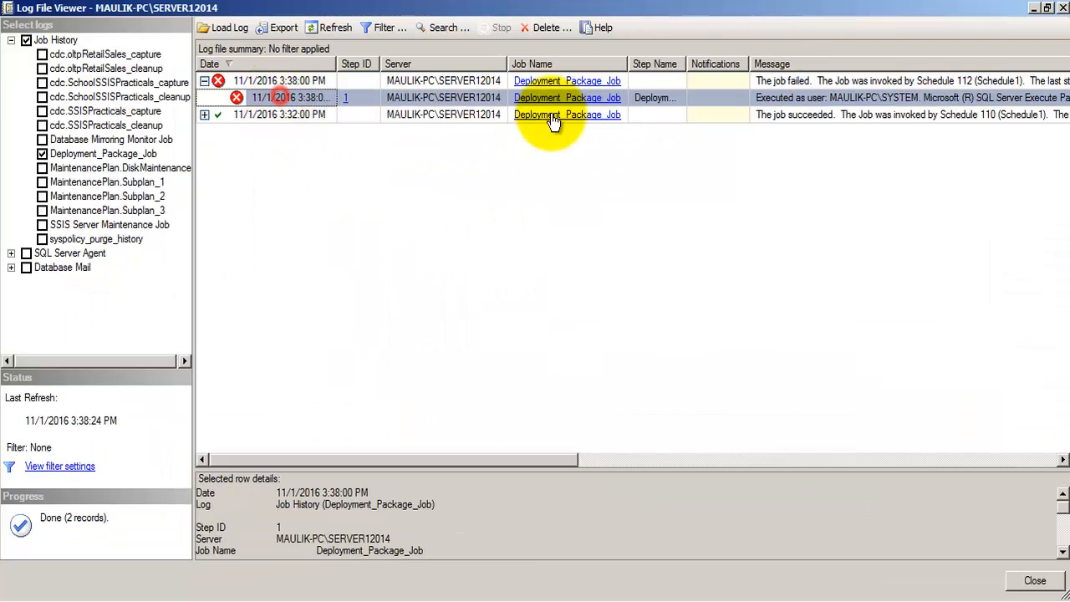
{"action": "left_click_drag", "start_coordinate": [597, 468], "coordinate": [592, 239]}
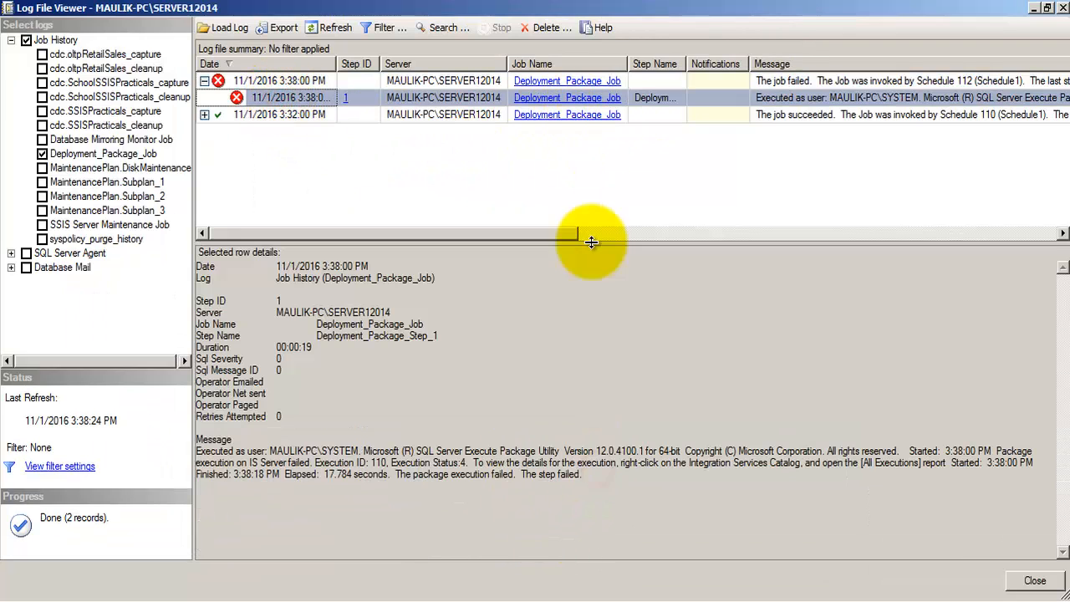
Highlight the selected step's message text and its final sentence to read them, and close the job history.
{"action": "left_click_drag", "start_coordinate": [585, 476], "coordinate": [180, 447]}
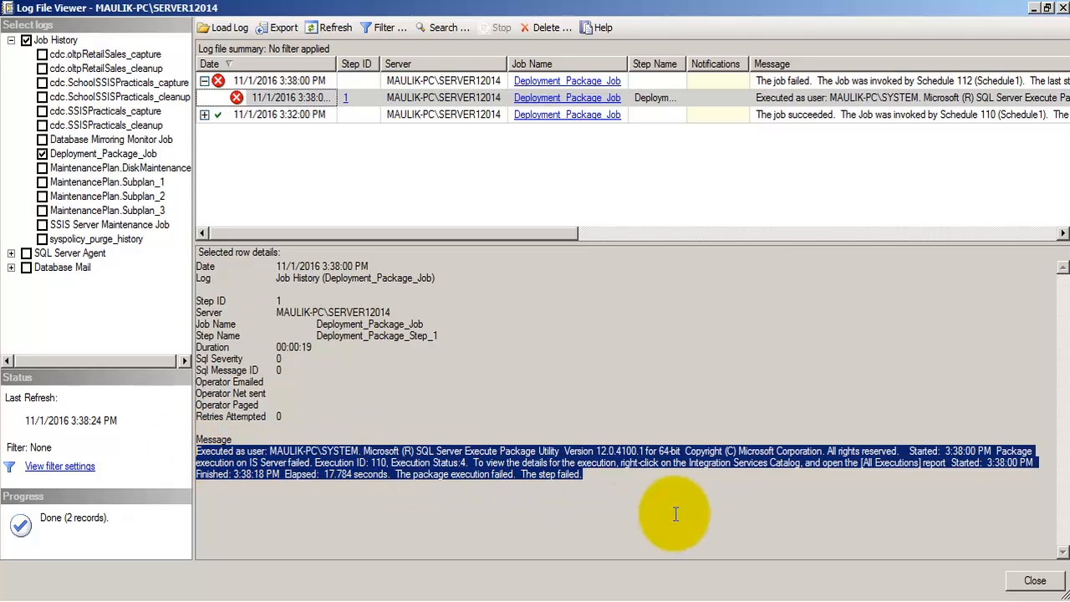
{"action": "left_click_drag", "start_coordinate": [584, 475], "coordinate": [520, 477]}
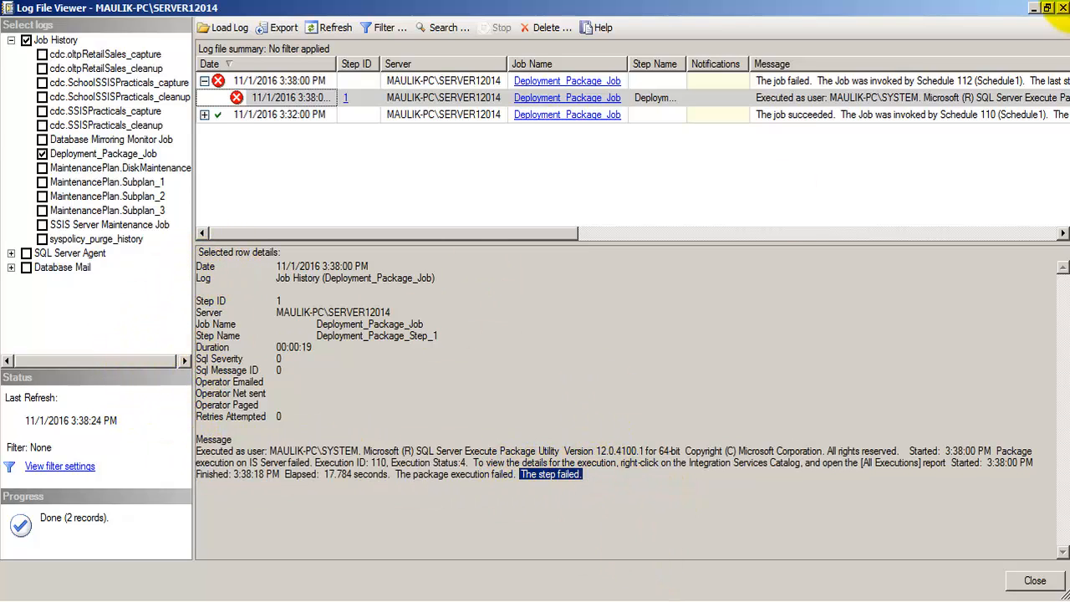
{"action": "left_click", "coordinate": [1063, 7]}
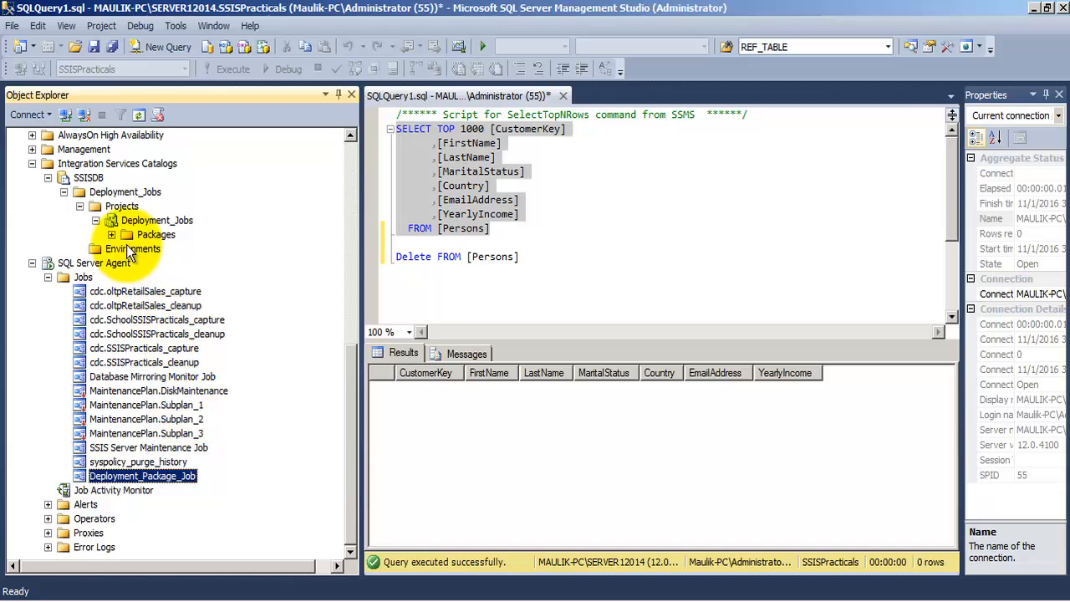
Open the All Executions standard report for the SSISDB catalog.
{"action": "left_click", "coordinate": [94, 179]}
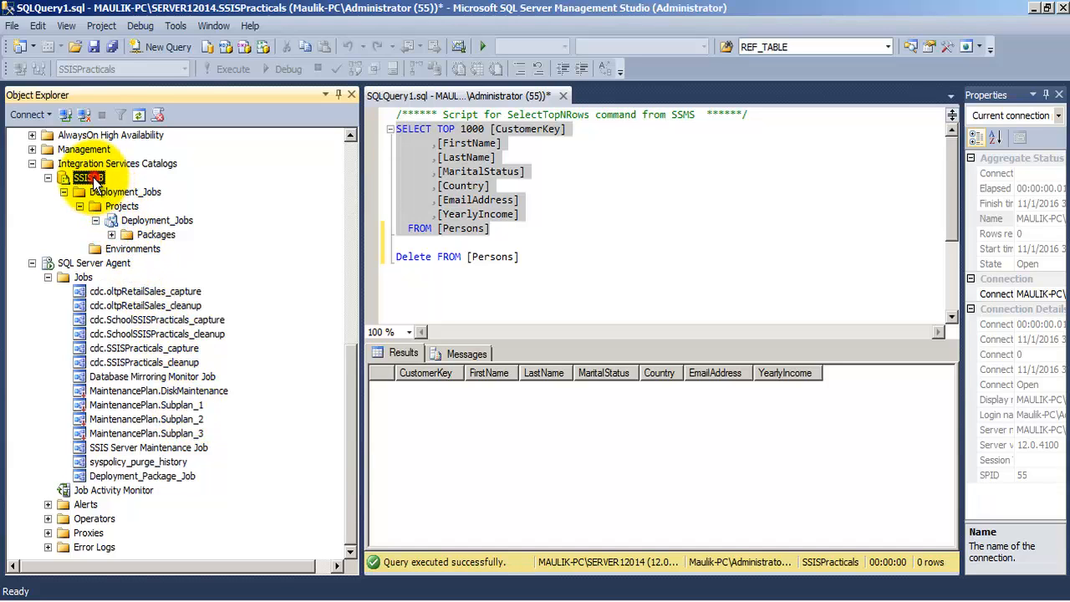
{"action": "right_click", "coordinate": [93, 179]}
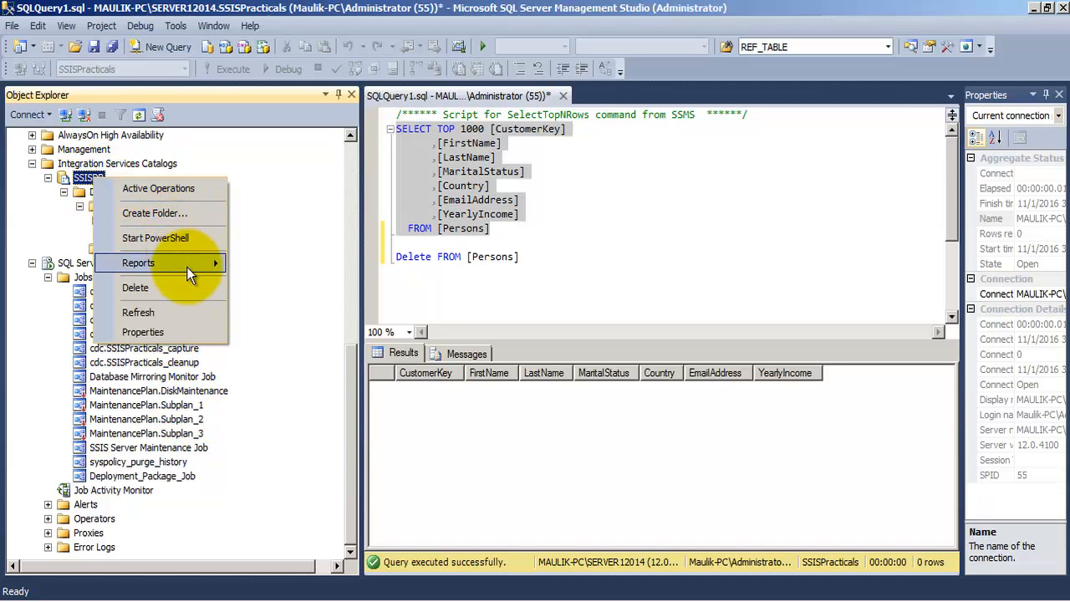
{"action": "mouse_move", "coordinate": [187, 267]}
{"action": "mouse_move", "coordinate": [313, 266]}
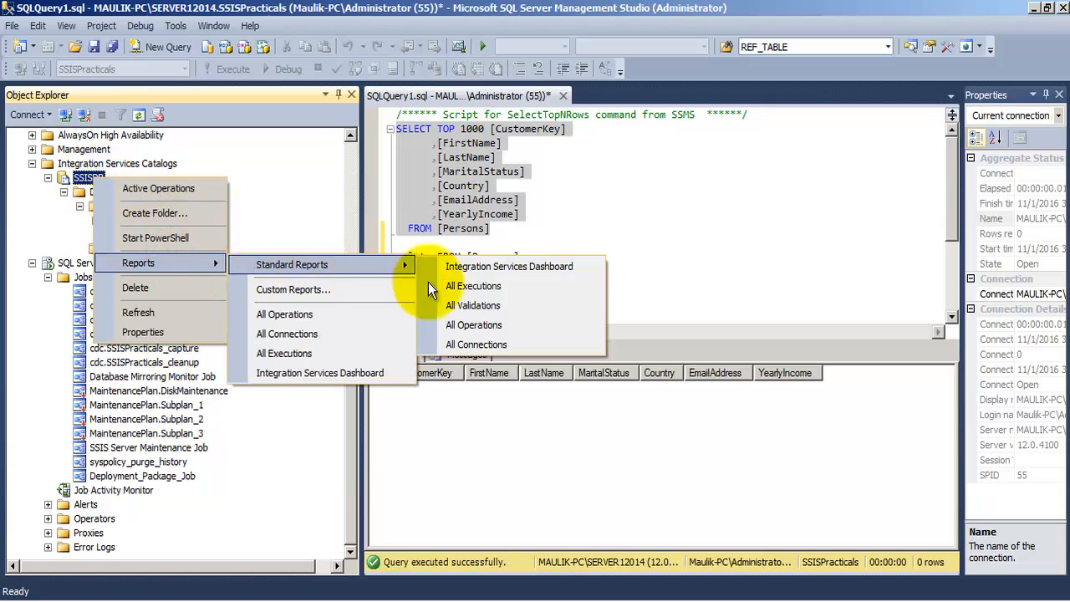
{"action": "left_click", "coordinate": [500, 286]}
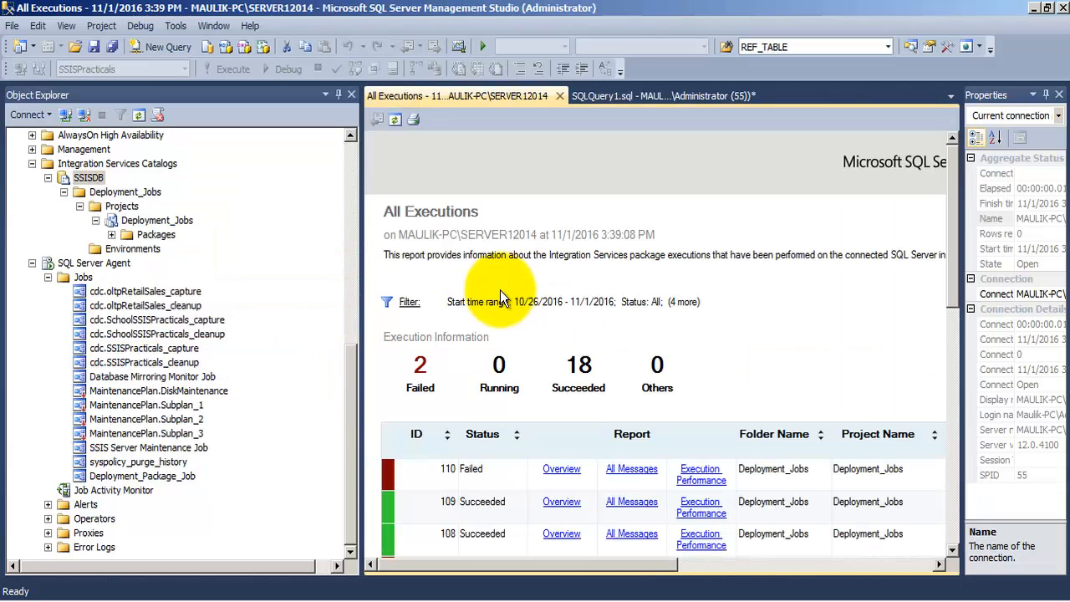
Open the overview of execution 110 and examine the connection string among its parameters used.
{"action": "left_click_drag", "start_coordinate": [949, 272], "coordinate": [943, 326]}
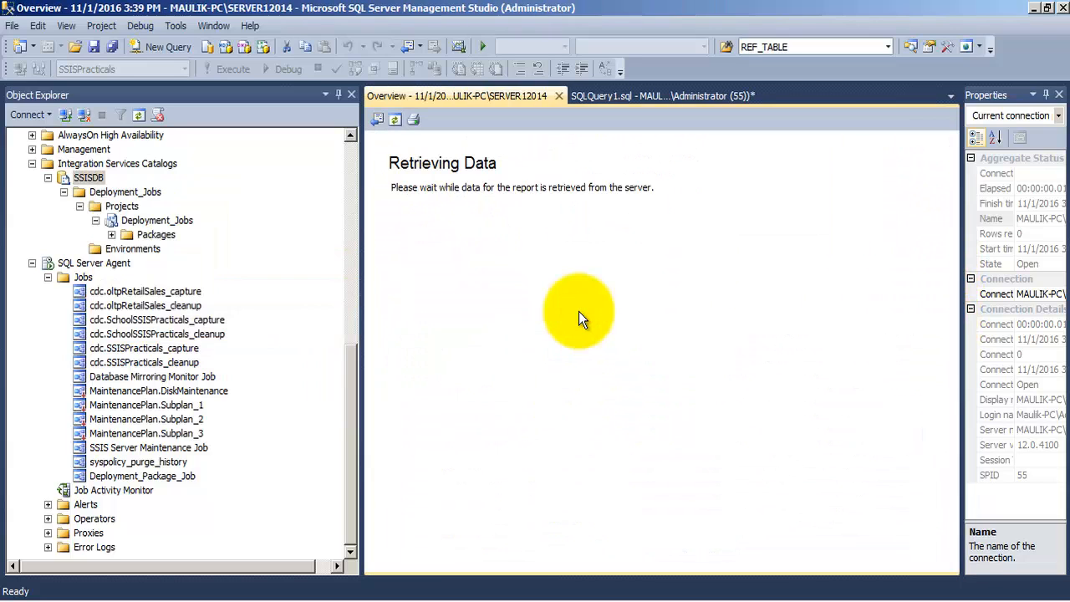
{"action": "left_click_drag", "start_coordinate": [952, 222], "coordinate": [960, 355]}
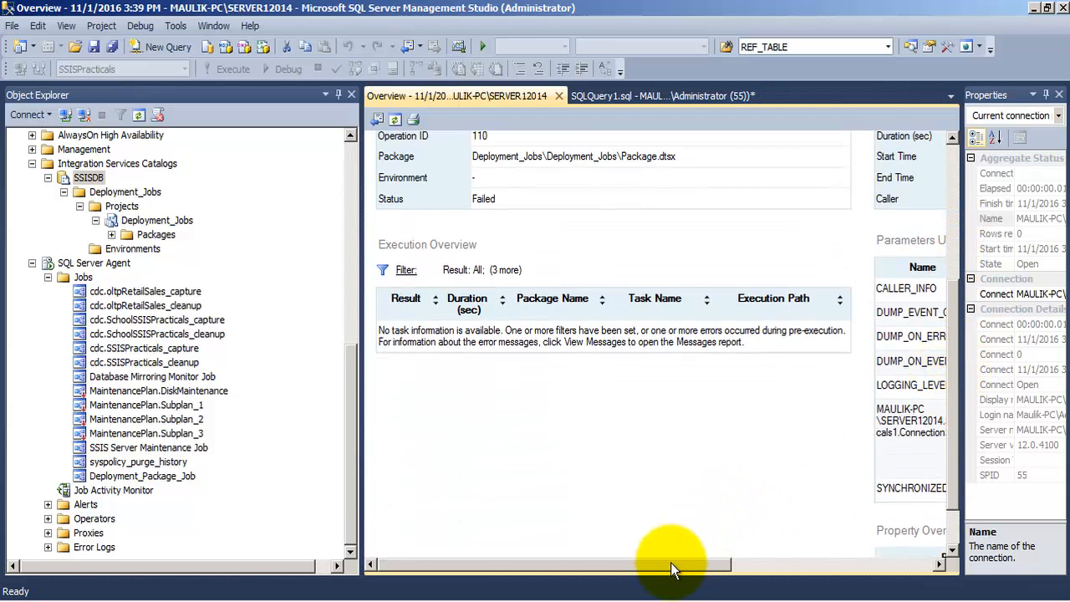
{"action": "left_click_drag", "start_coordinate": [669, 567], "coordinate": [896, 566]}
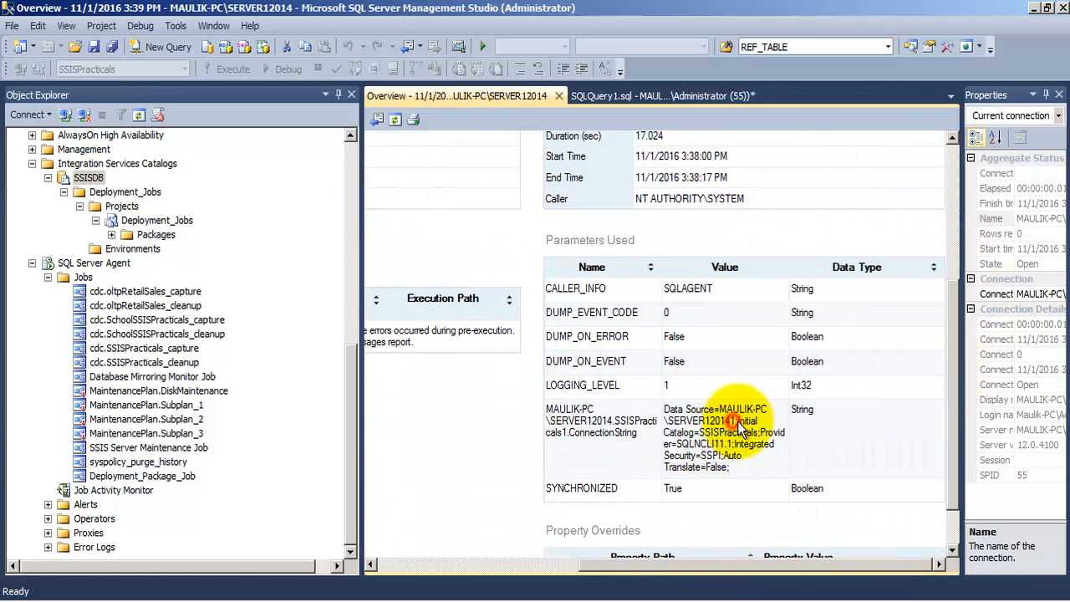
{"action": "left_click_drag", "start_coordinate": [750, 562], "coordinate": [514, 562]}
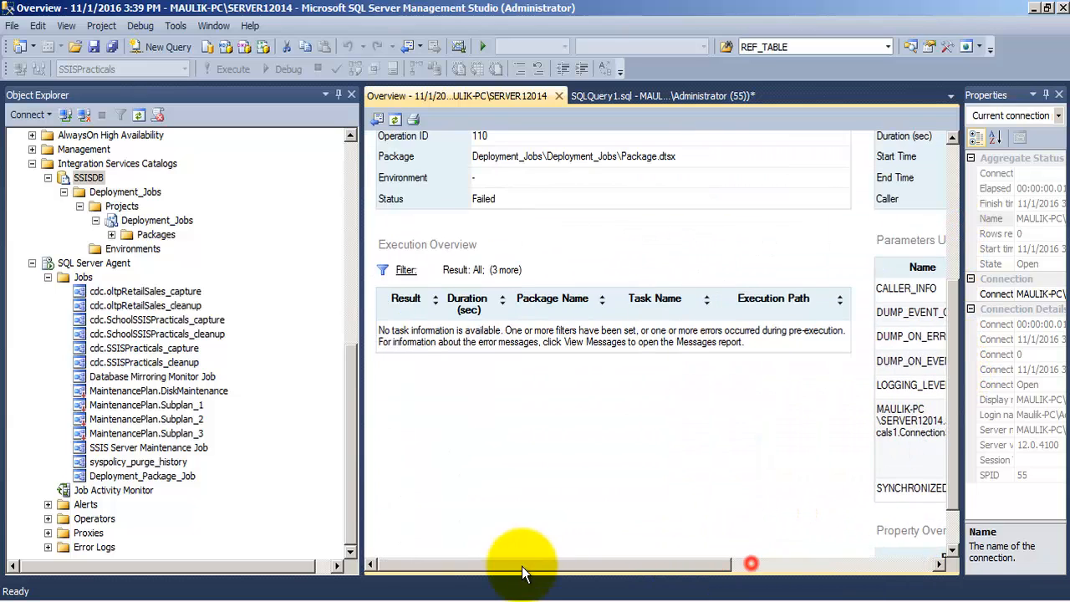
{"action": "scroll", "coordinate": [731, 226], "scroll_direction": "up", "scroll_amount": 5}
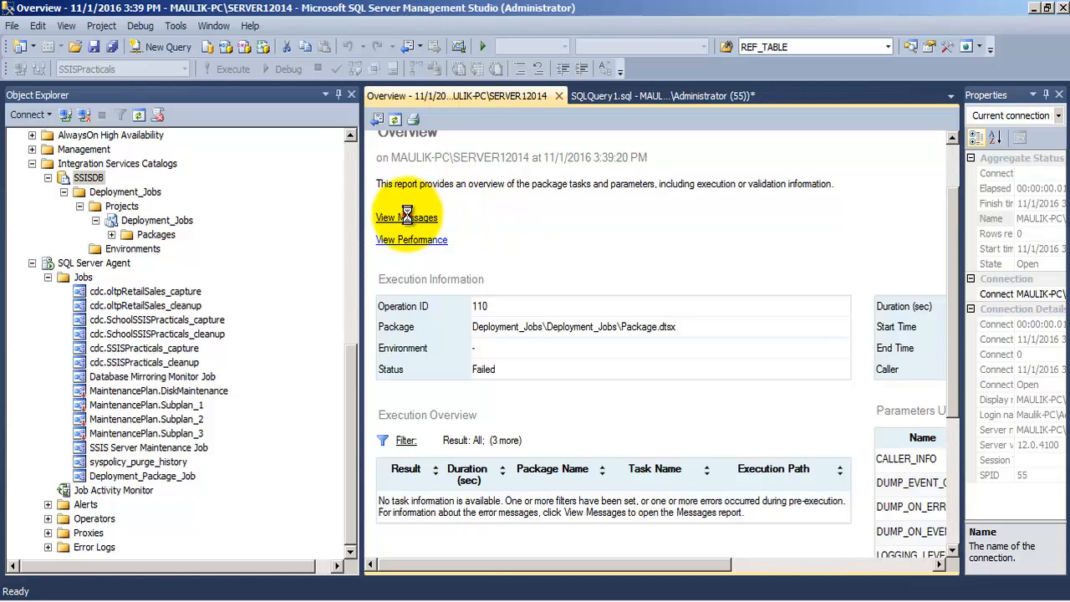
View the execution's messages, inspect the connection string in the AcquireConnection error's context, and close the report.
{"action": "left_click", "coordinate": [409, 215]}
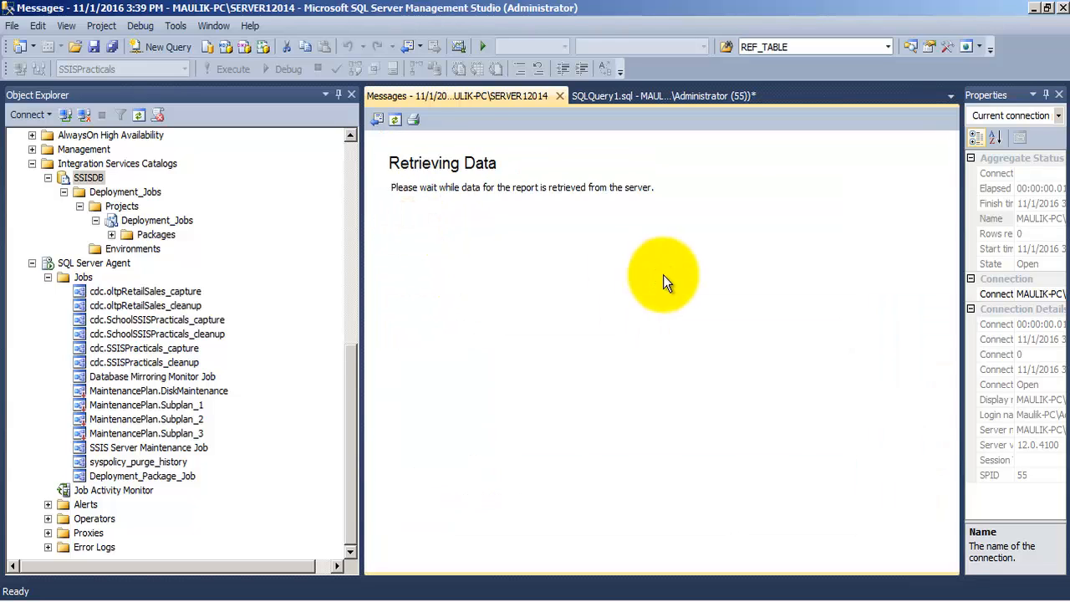
{"action": "scroll", "coordinate": [667, 275], "scroll_direction": "down", "scroll_amount": 4}
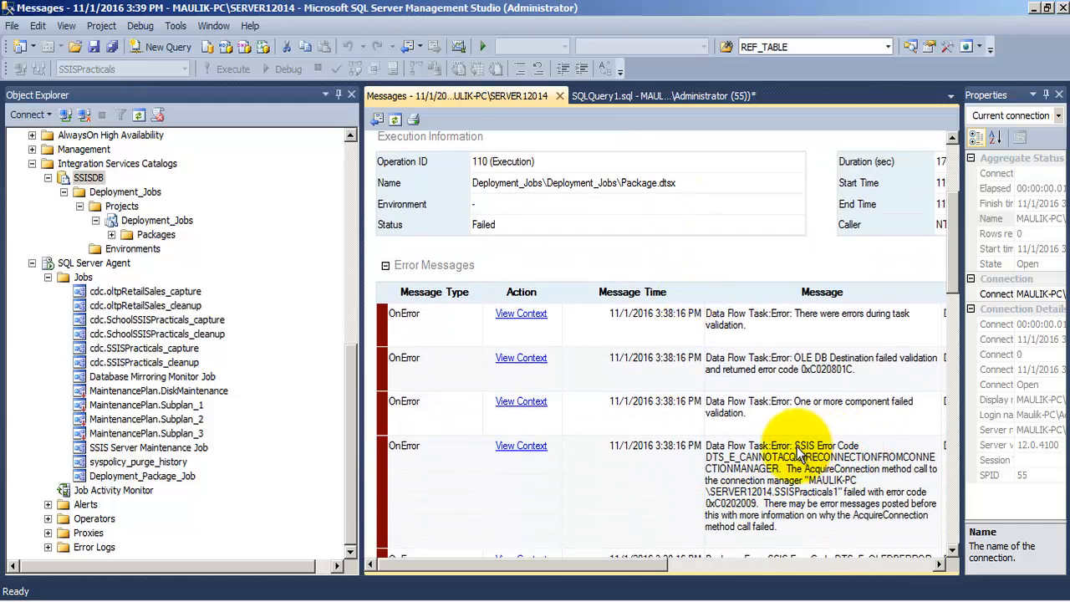
{"action": "left_click", "coordinate": [525, 448]}
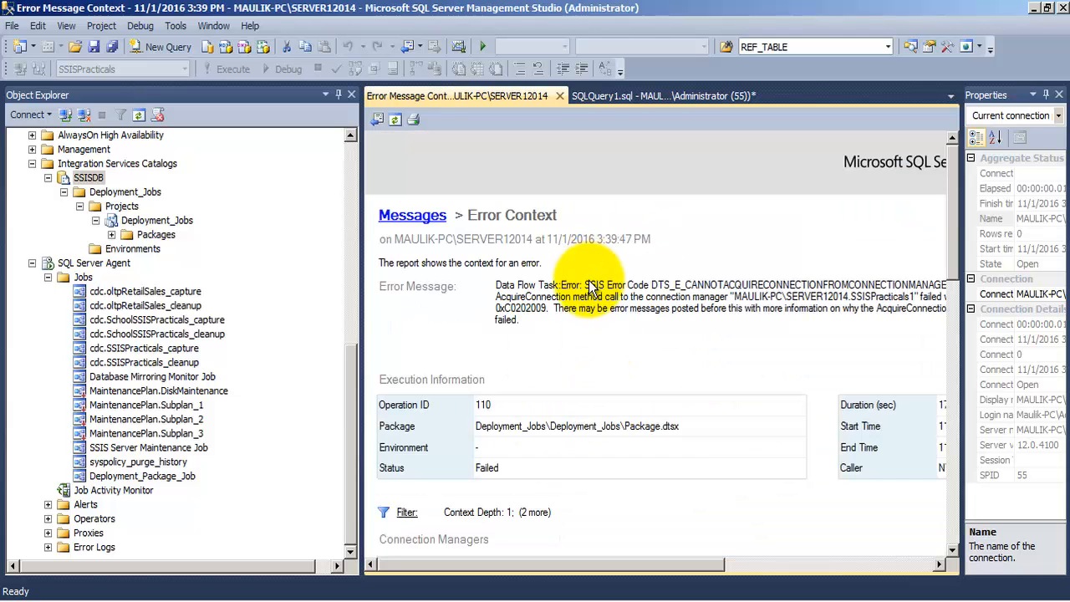
{"action": "scroll", "coordinate": [765, 378], "scroll_direction": "down", "scroll_amount": 3}
{"action": "scroll", "coordinate": [765, 372], "scroll_direction": "down", "scroll_amount": 5}
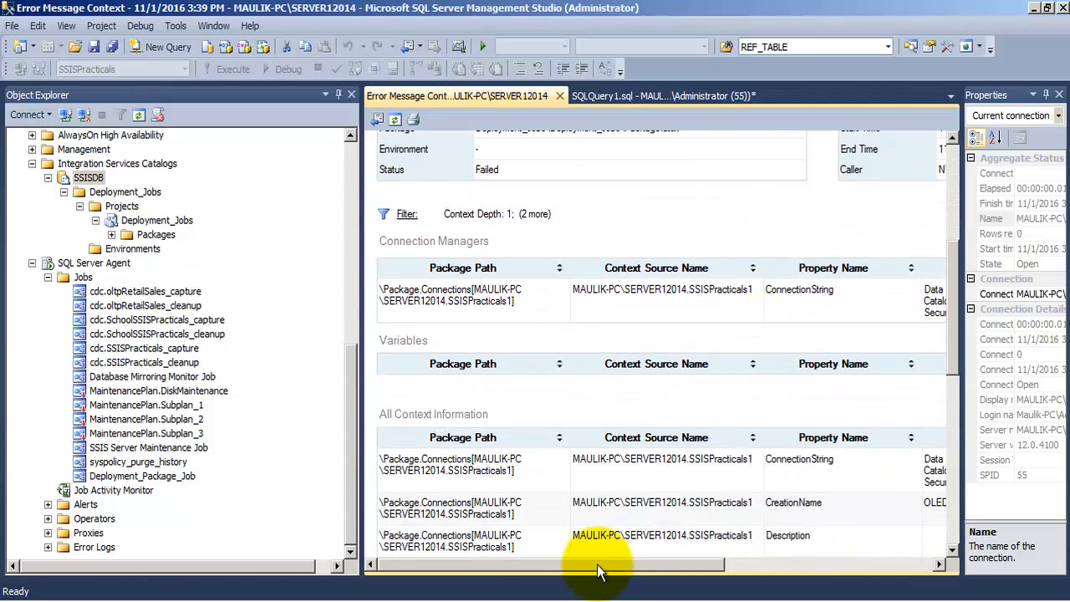
{"action": "left_click_drag", "start_coordinate": [597, 570], "coordinate": [803, 557]}
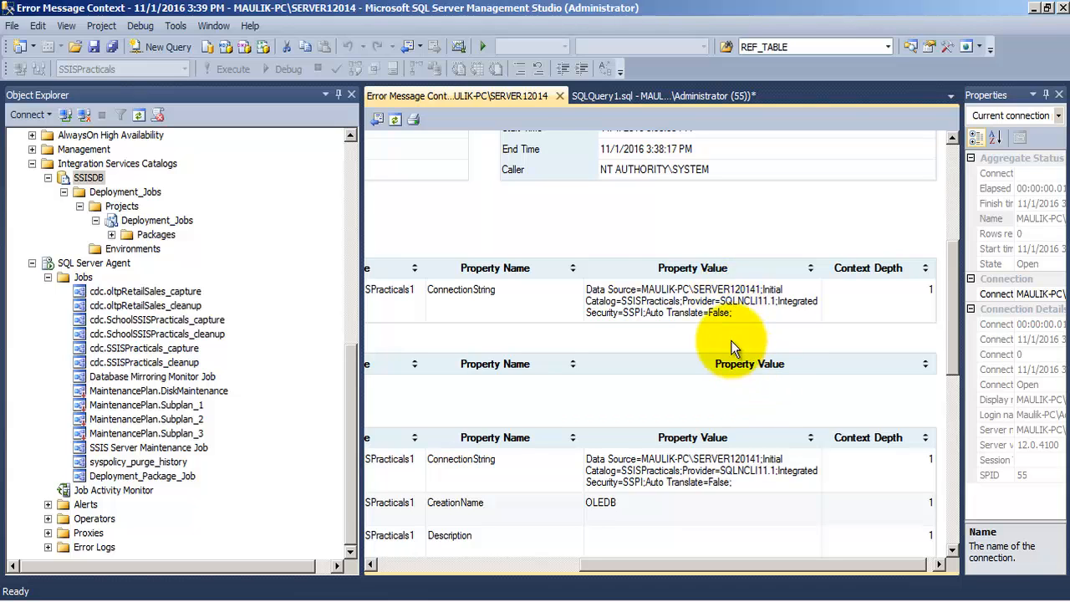
{"action": "left_click", "coordinate": [560, 96]}
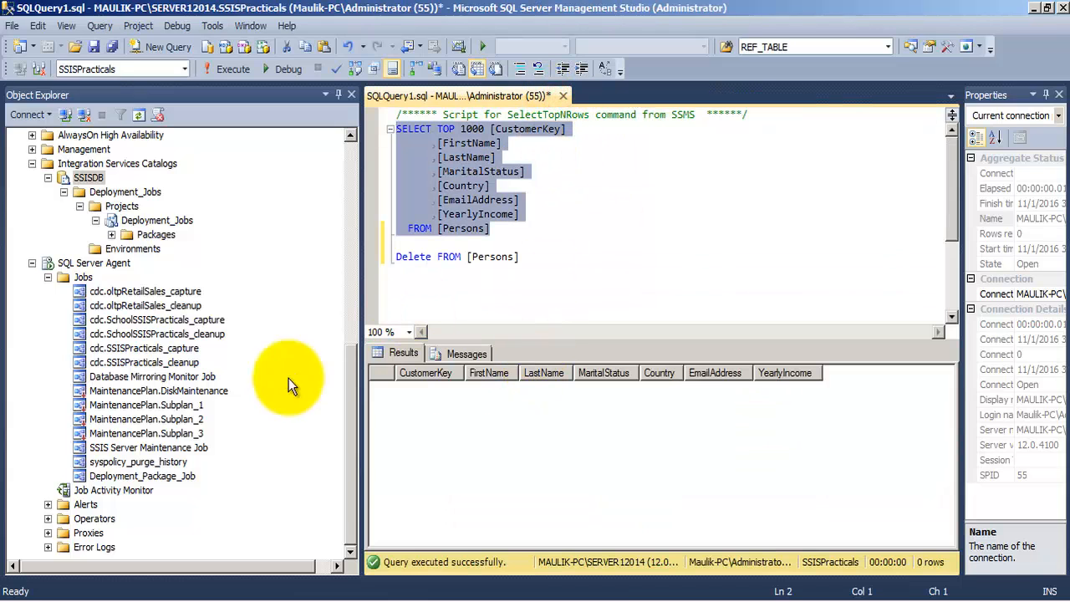
Delete Deployment_Package_Job from the SQL Server Agent jobs.
{"action": "left_click", "coordinate": [191, 475]}
{"action": "right_click", "coordinate": [191, 478]}
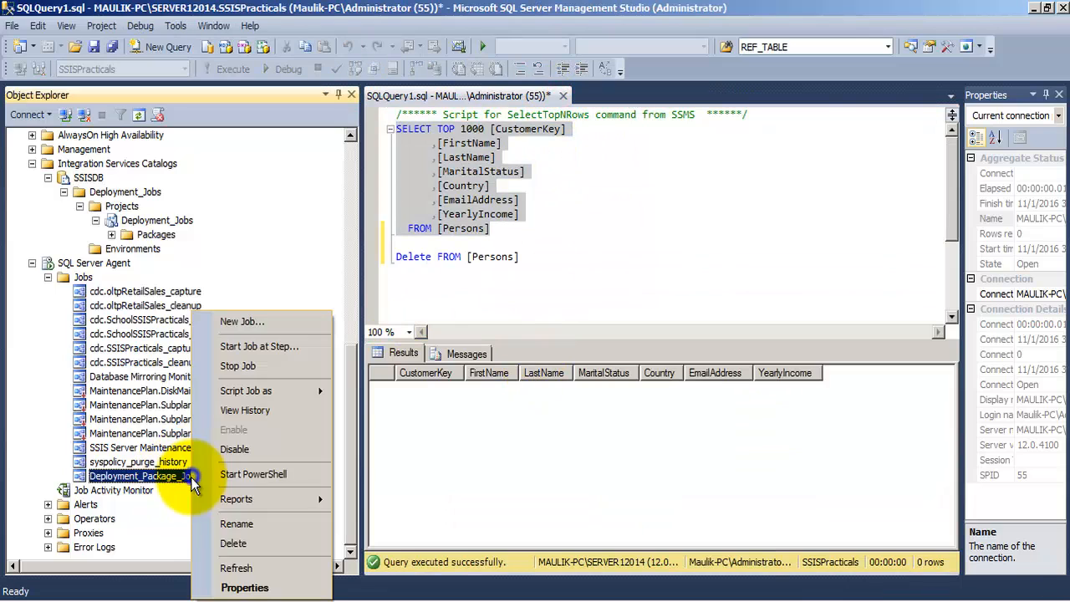
{"action": "left_click", "coordinate": [233, 542]}
{"action": "left_click", "coordinate": [695, 558]}
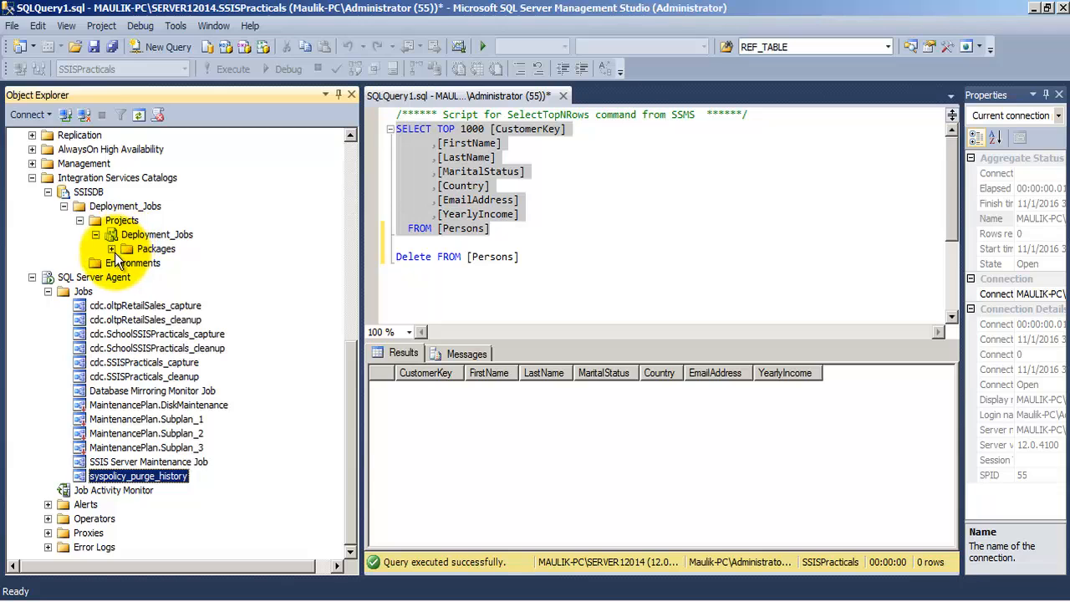
Configure Package.dtsx's SSISPracticals1 connection manager so its ConnectionString data source uses instance SERVER12014, and save the configuration.
{"action": "left_click", "coordinate": [149, 249]}
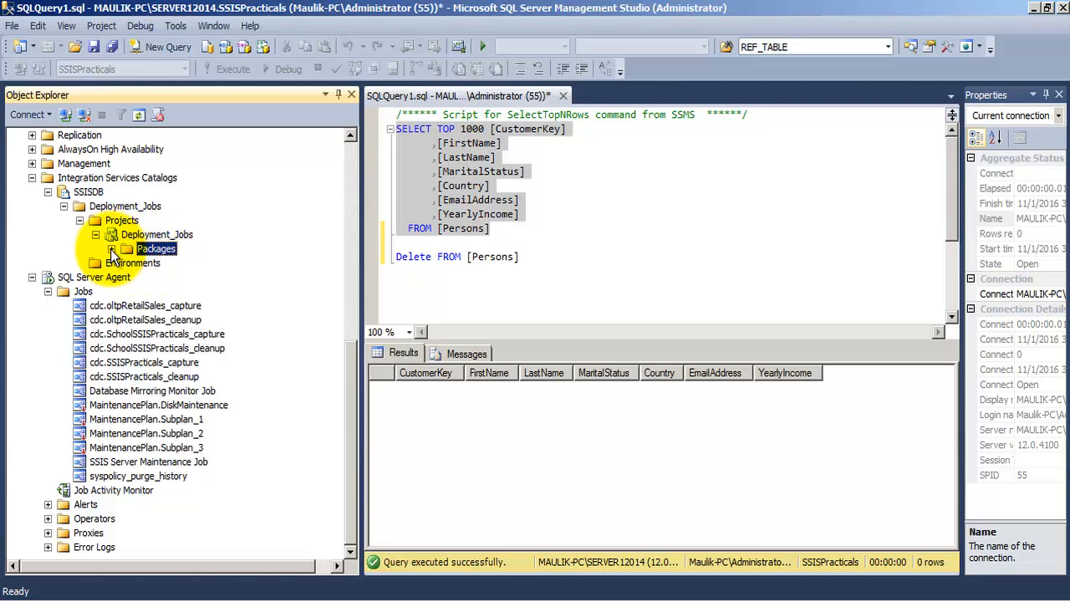
{"action": "left_click", "coordinate": [112, 248]}
{"action": "right_click", "coordinate": [187, 268]}
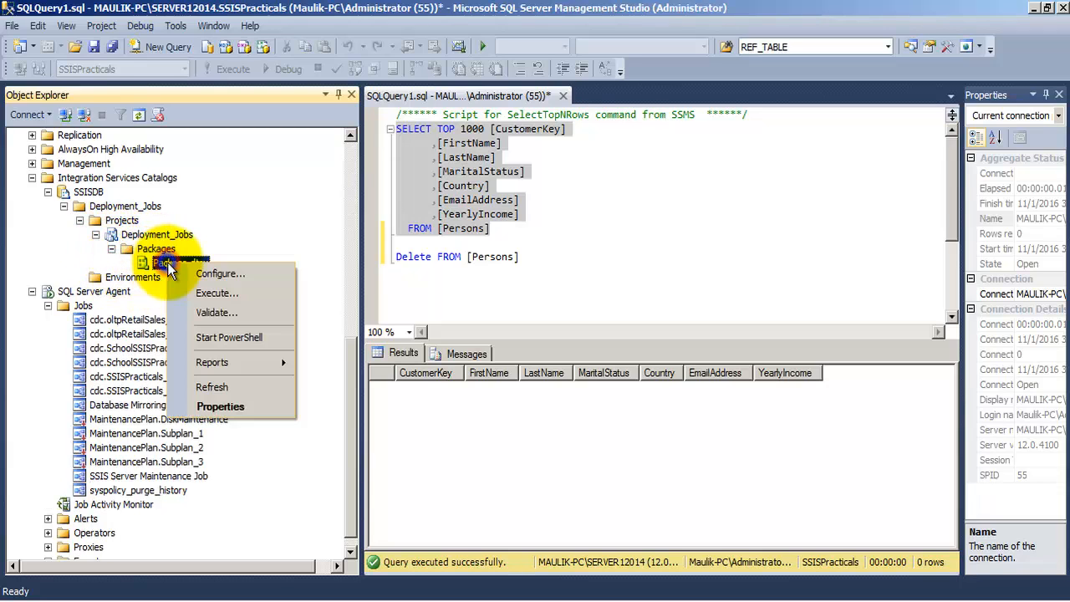
{"action": "key", "text": "Escape"}
{"action": "left_click", "coordinate": [327, 226]}
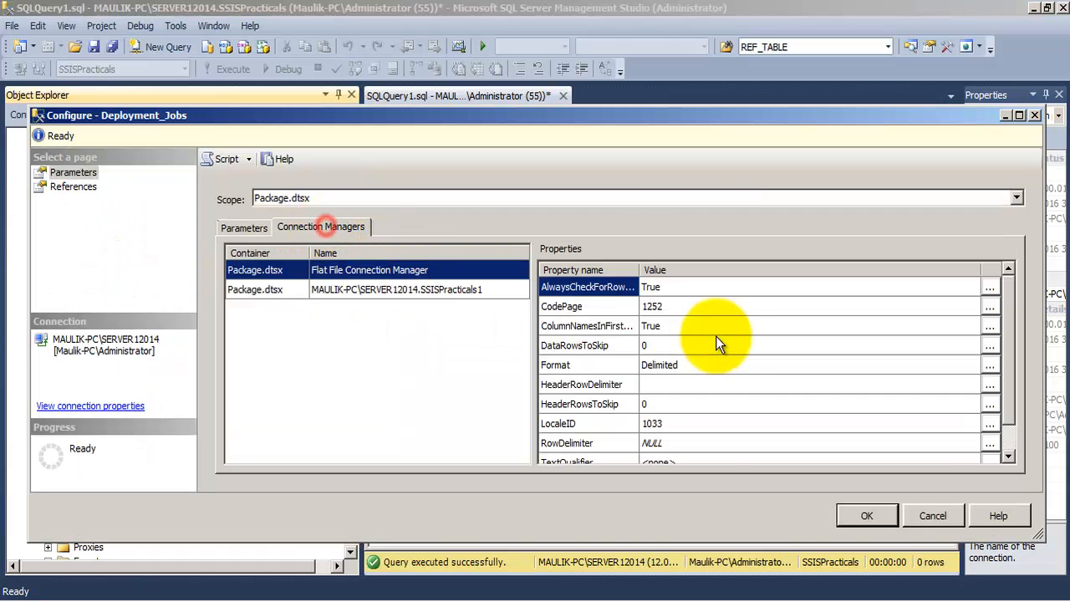
{"action": "left_click", "coordinate": [453, 291]}
{"action": "left_click", "coordinate": [846, 288]}
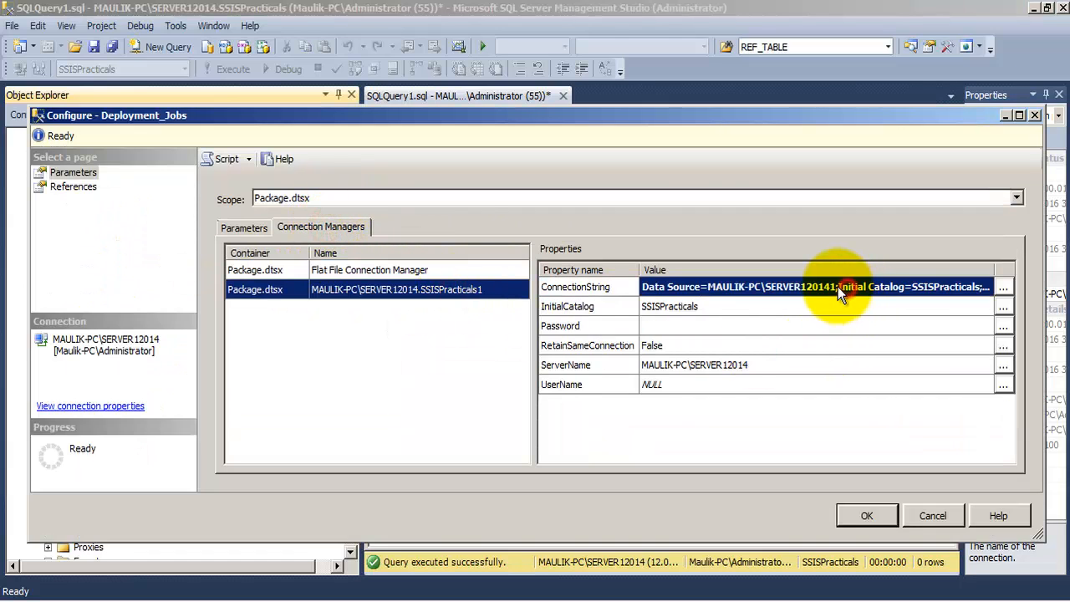
{"action": "left_click", "coordinate": [1004, 287]}
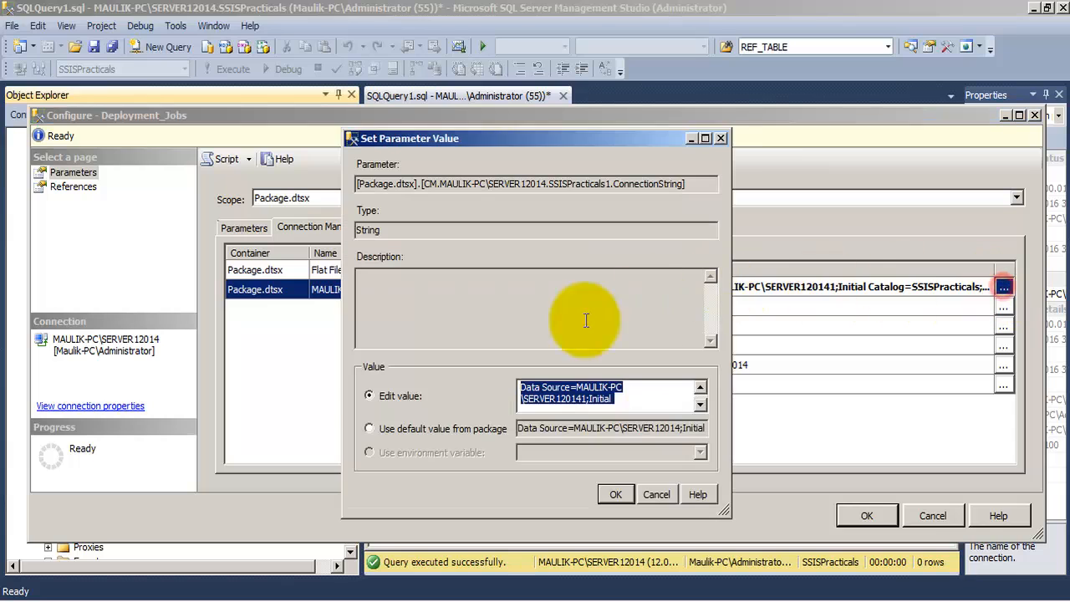
{"action": "left_click", "coordinate": [592, 403]}
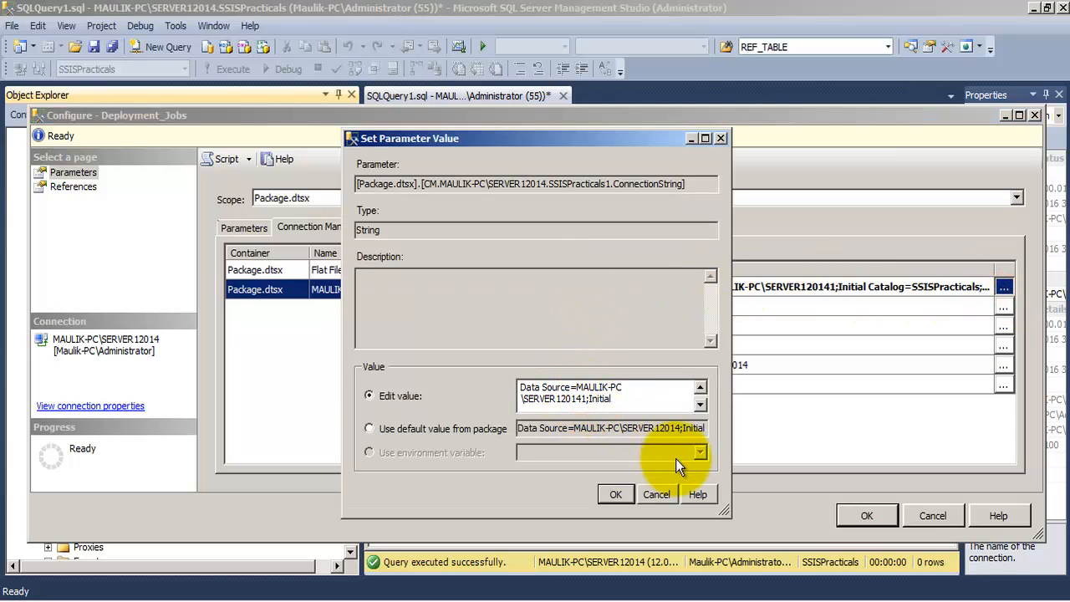
{"action": "key", "text": "BackSpace"}
{"action": "left_click", "coordinate": [615, 495]}
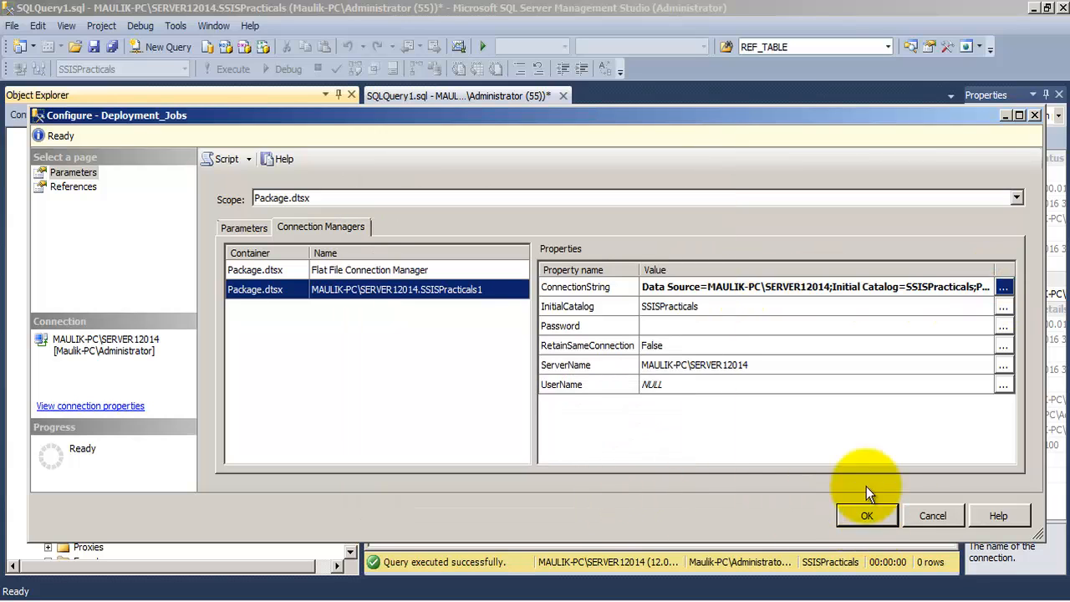
{"action": "left_click", "coordinate": [866, 517]}
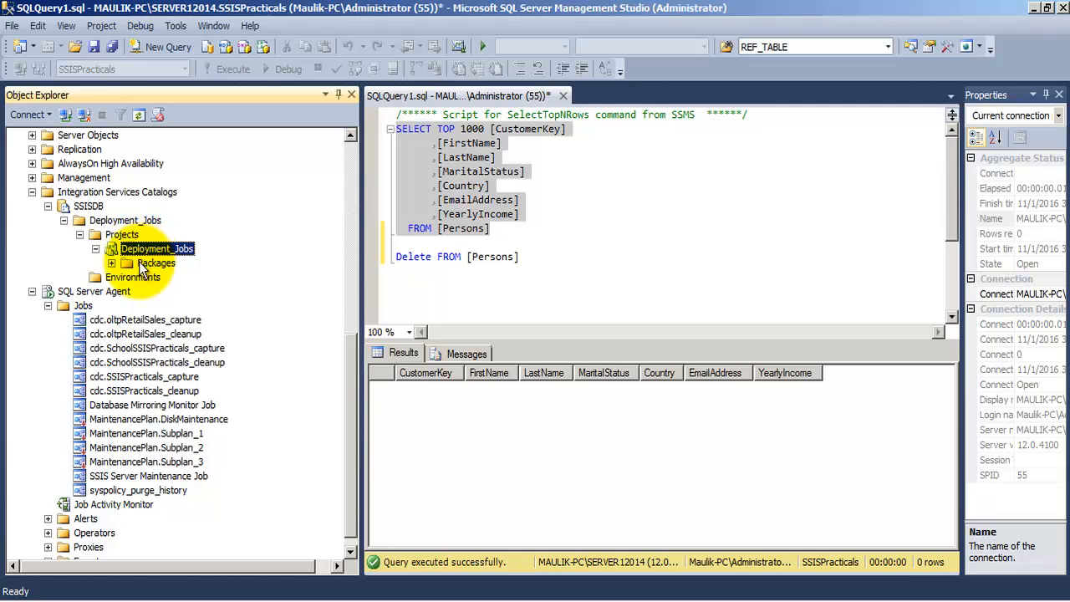
Script the execution of Package.dtsx to a new query window and dismiss the Execute Package dialog without running it.
{"action": "left_click", "coordinate": [113, 263]}
{"action": "right_click", "coordinate": [164, 277]}
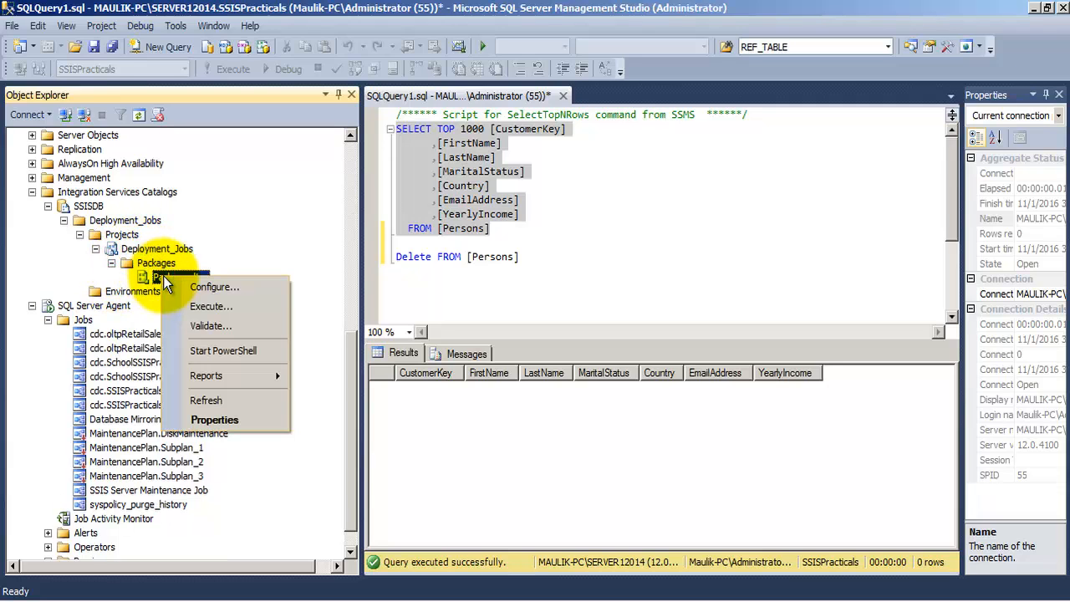
{"action": "left_click", "coordinate": [199, 311]}
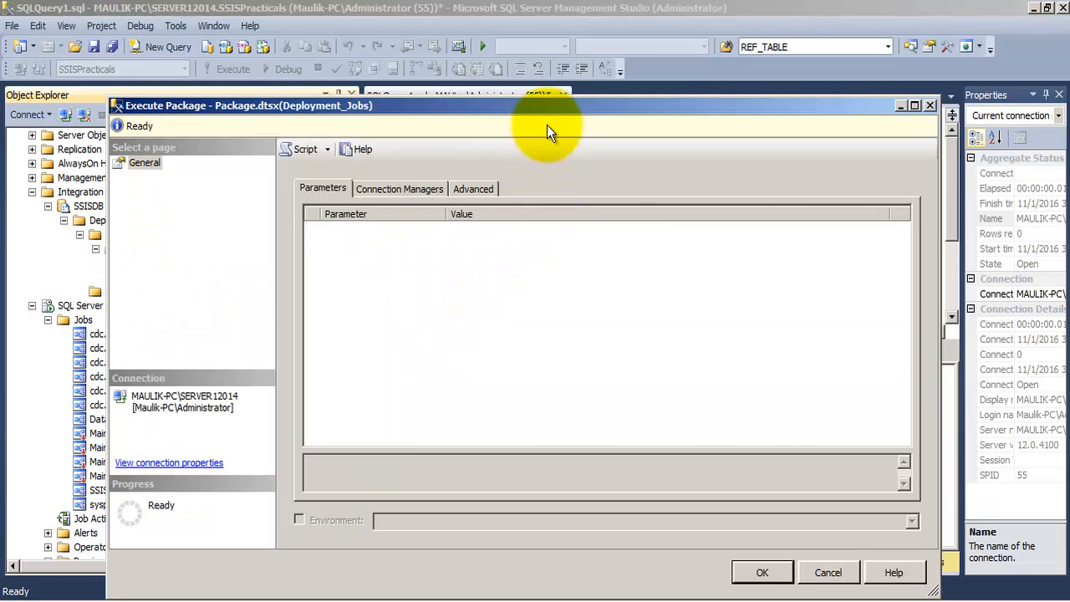
{"action": "left_click_drag", "start_coordinate": [555, 104], "coordinate": [579, 36]}
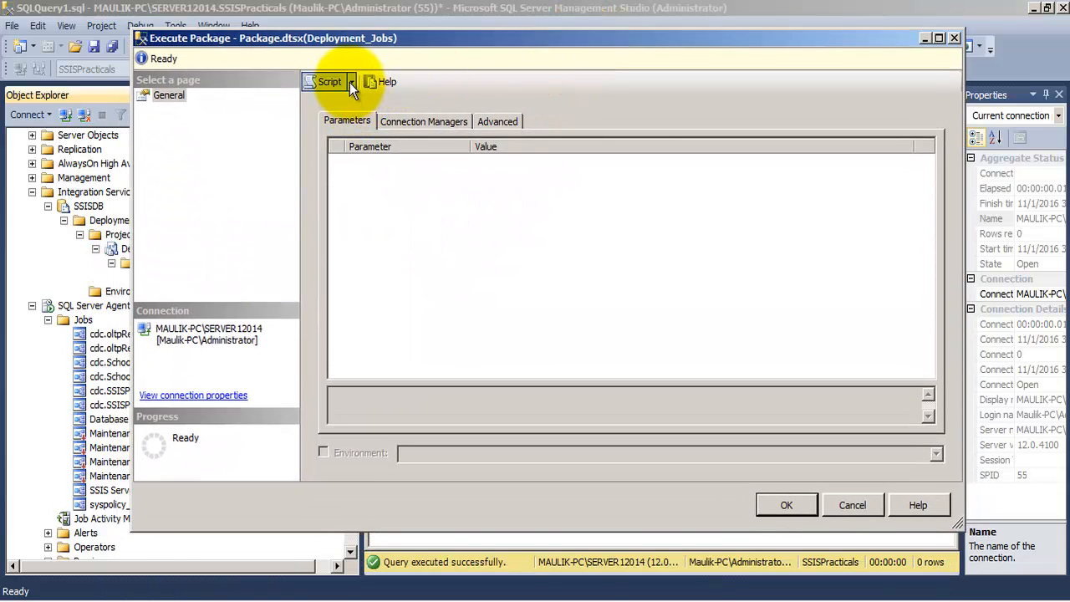
{"action": "left_click", "coordinate": [352, 82]}
{"action": "left_click", "coordinate": [359, 101]}
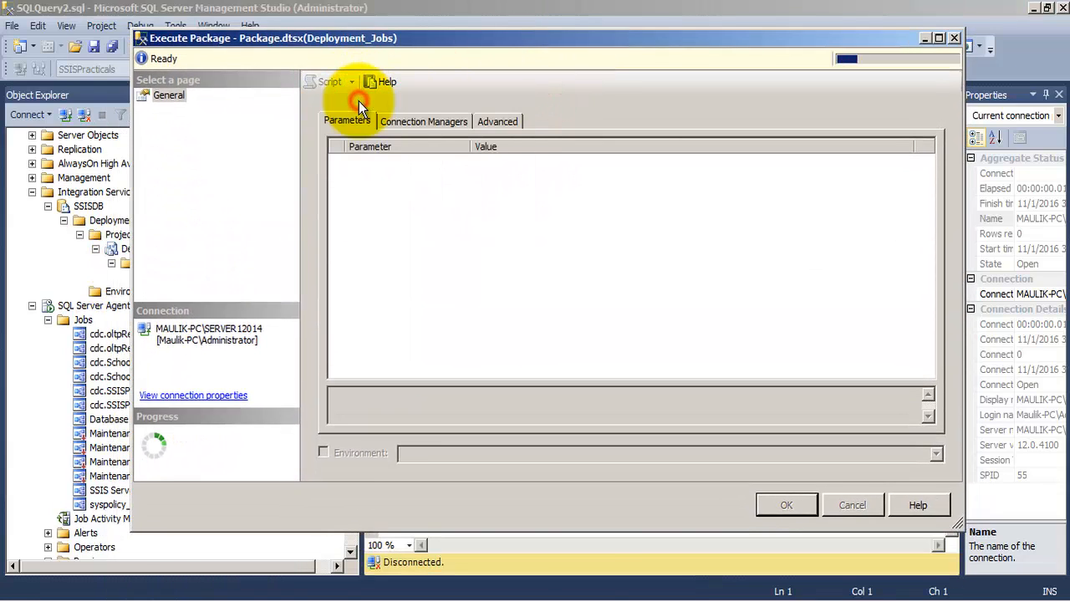
{"action": "left_click", "coordinate": [845, 505]}
Select the entire generated execution script in SQLQuery2.sql and copy it.
{"action": "left_click", "coordinate": [465, 114]}
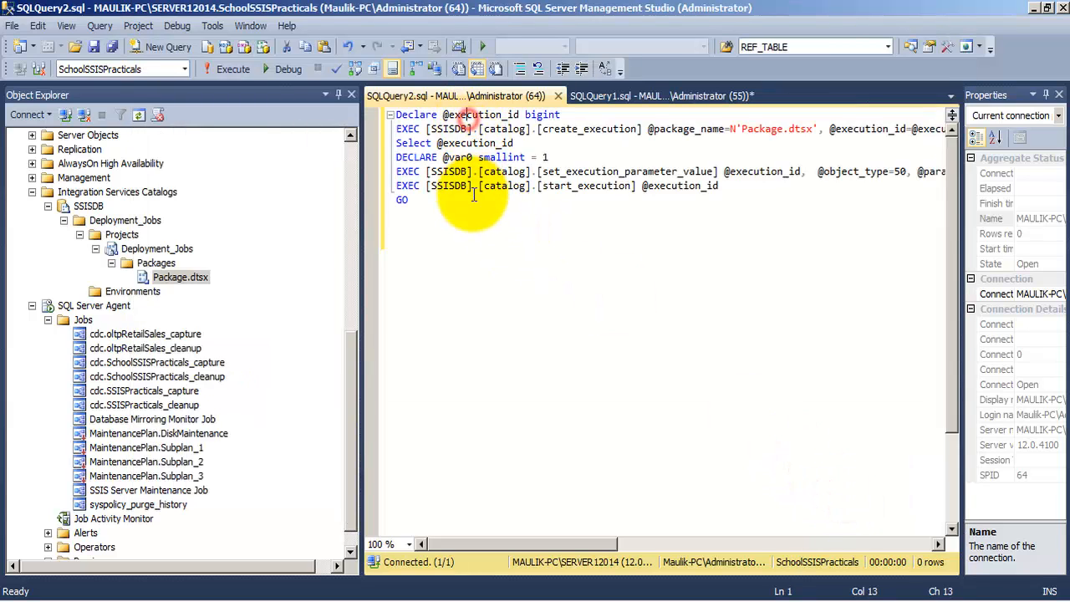
{"action": "left_click", "coordinate": [485, 234]}
{"action": "left_click", "coordinate": [461, 222]}
{"action": "key", "text": "ctrl+a"}
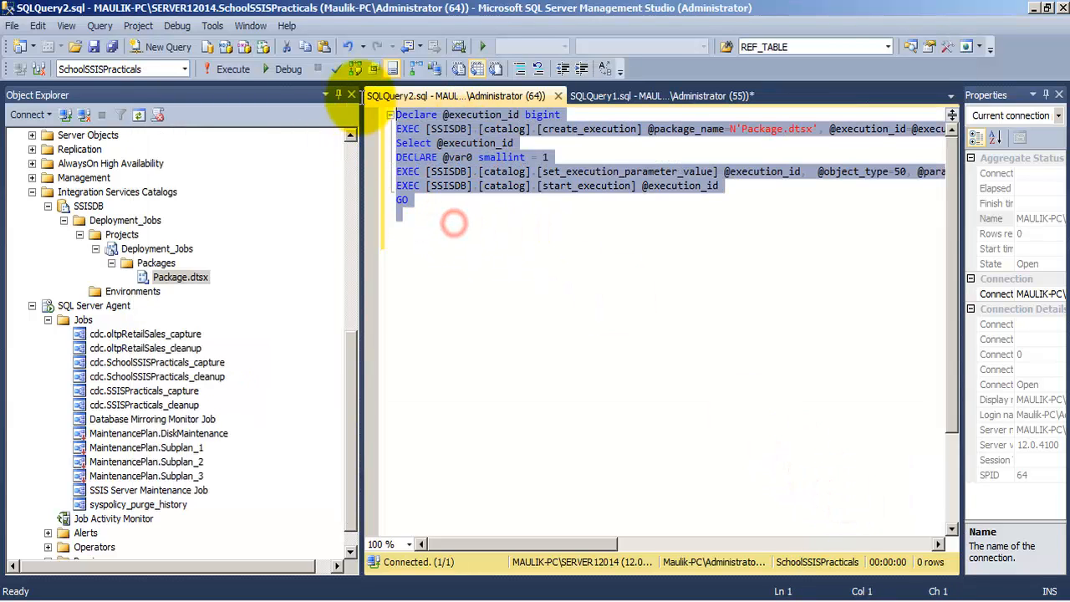
{"action": "right_click", "coordinate": [502, 168]}
{"action": "left_click", "coordinate": [527, 192]}
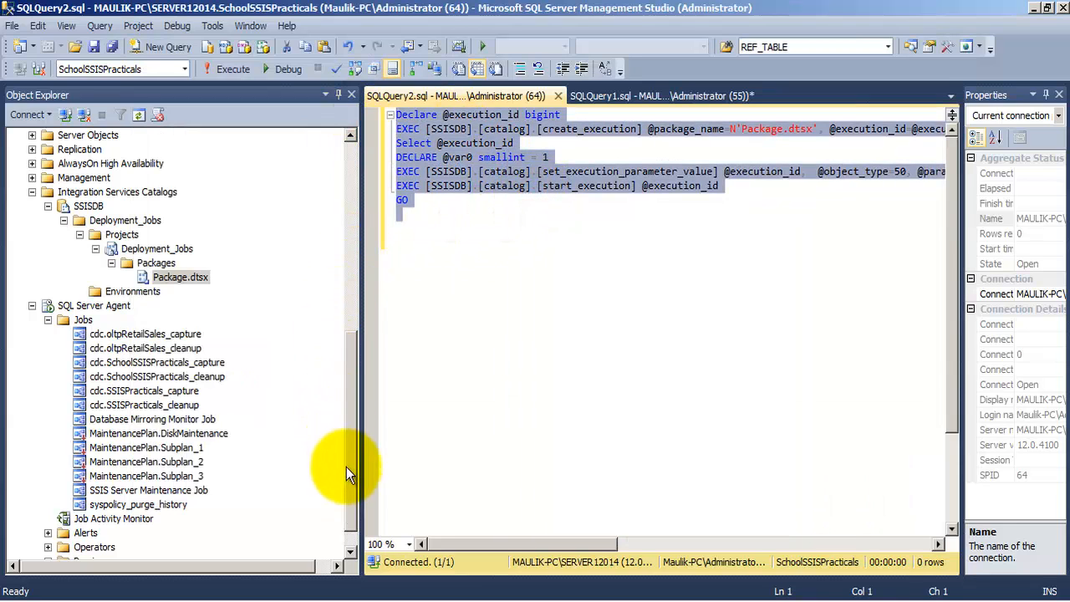
Create a new SQL Server Agent job named Deployment_Using_TSQL.
{"action": "left_click_drag", "start_coordinate": [354, 515], "coordinate": [335, 543]}
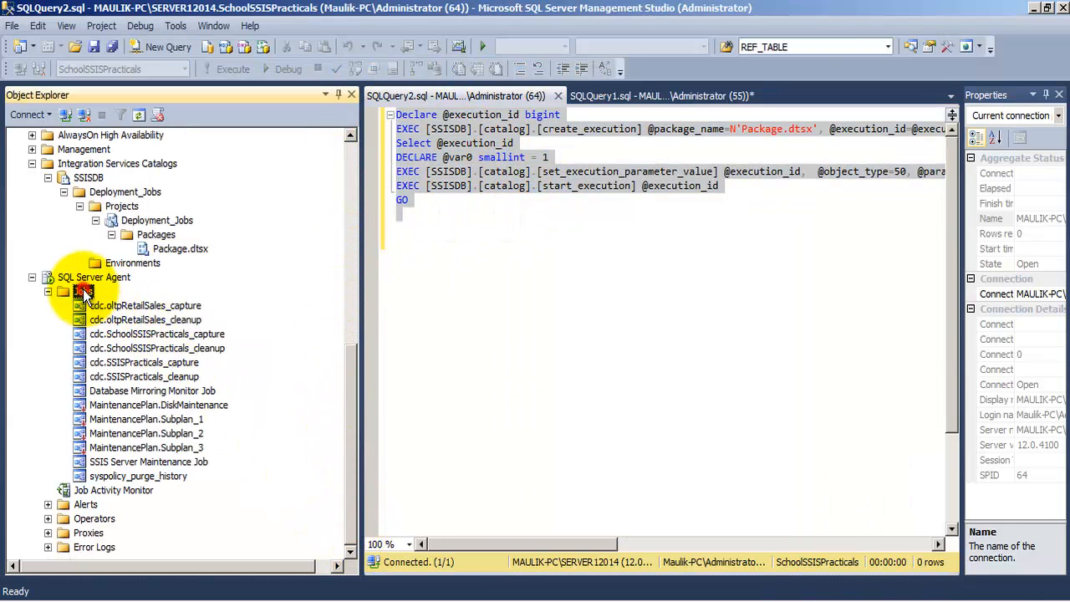
{"action": "right_click", "coordinate": [83, 291]}
{"action": "left_click", "coordinate": [110, 305]}
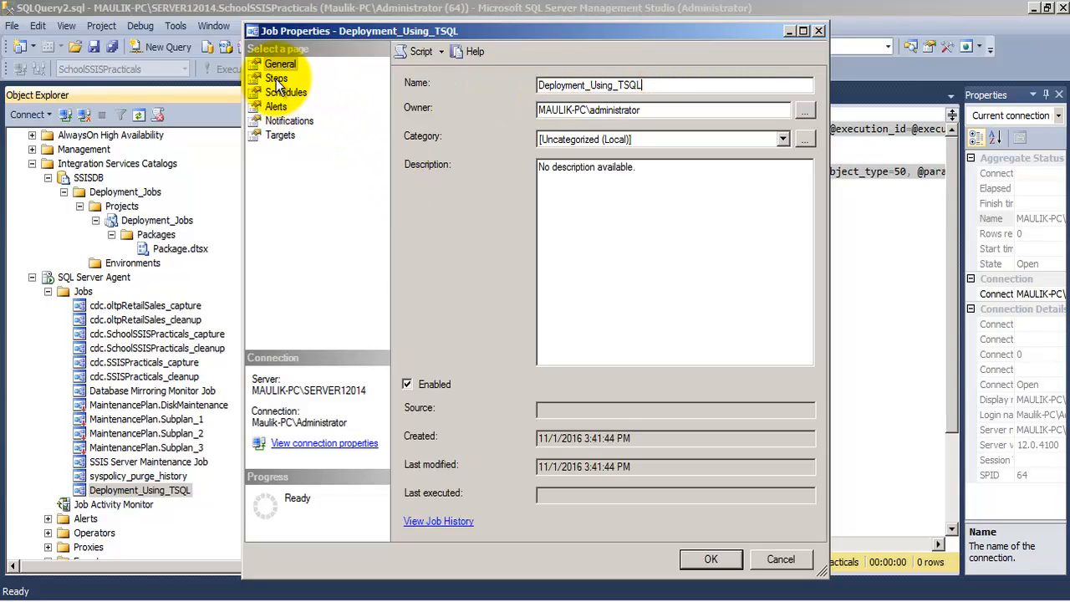
Add a Transact-SQL step named Deployment_Using_TSQL_Step1 containing the copied script to Deployment_Using_TSQL, and save the job, accepting the Quit with Success action.
{"action": "left_click", "coordinate": [276, 78]}
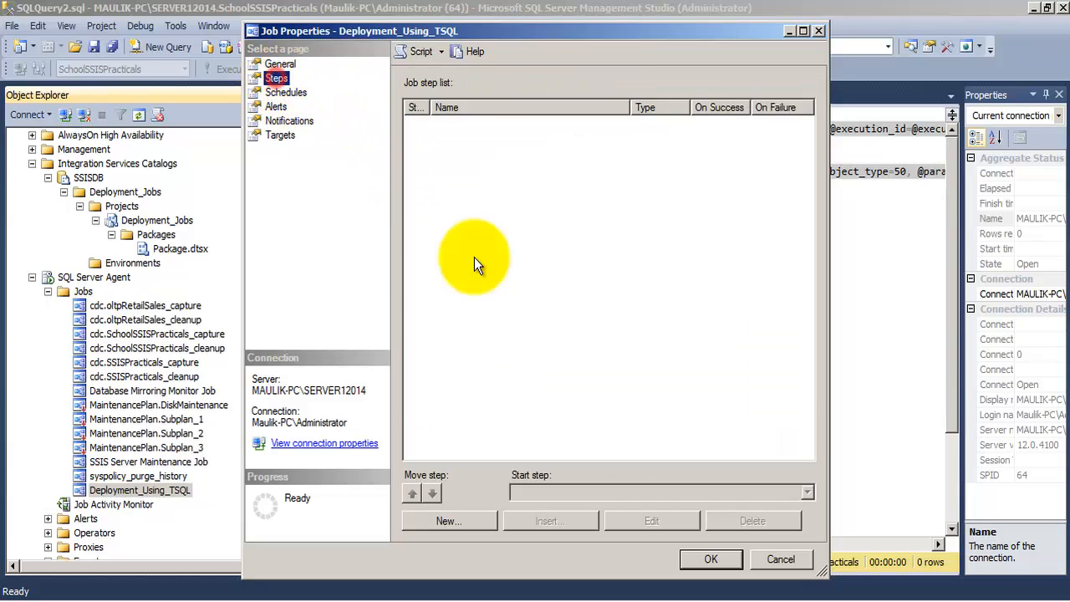
{"action": "left_click", "coordinate": [490, 520]}
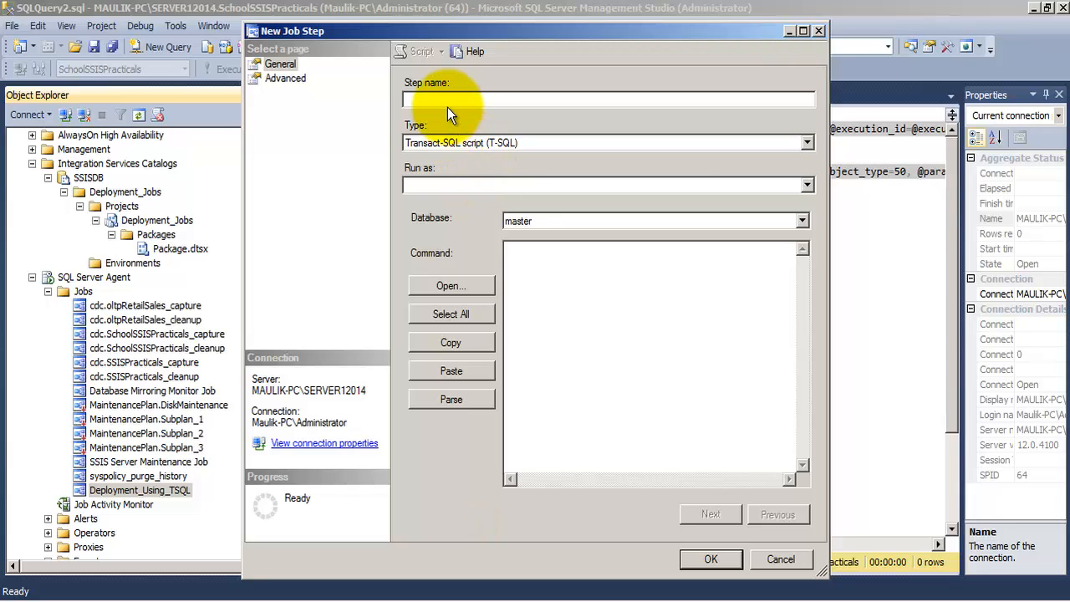
{"action": "type", "text": "Deployment_Using_TSQL_Step1"}
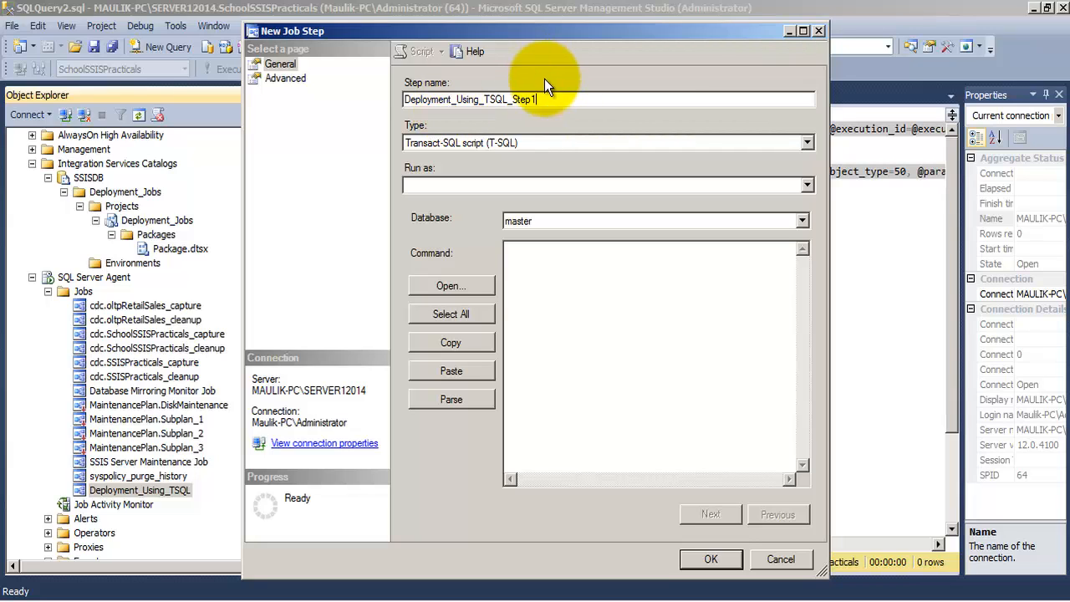
{"action": "right_click", "coordinate": [548, 251]}
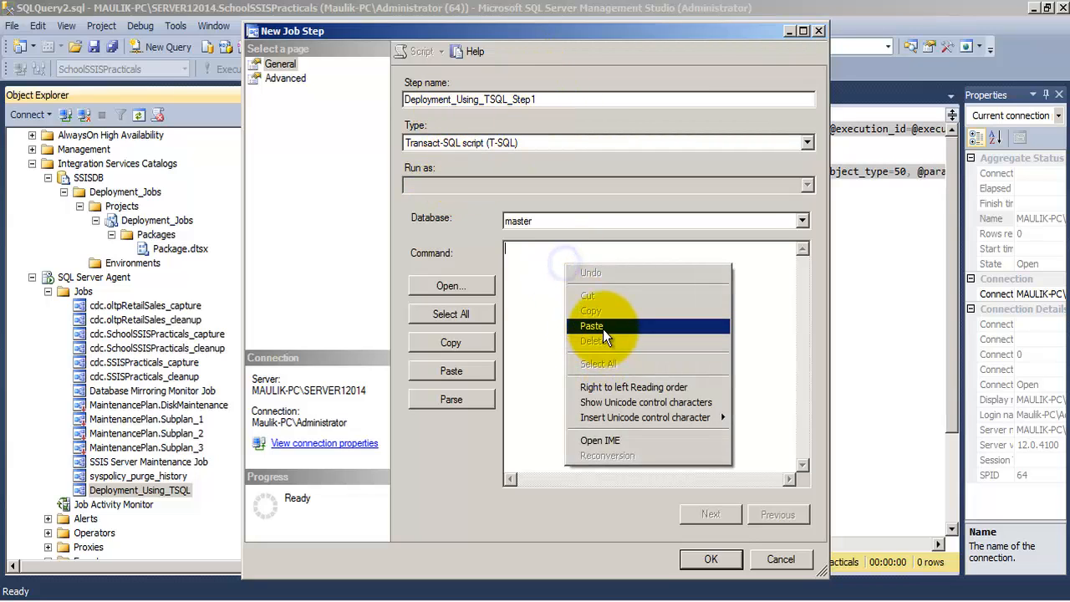
{"action": "left_click", "coordinate": [603, 329]}
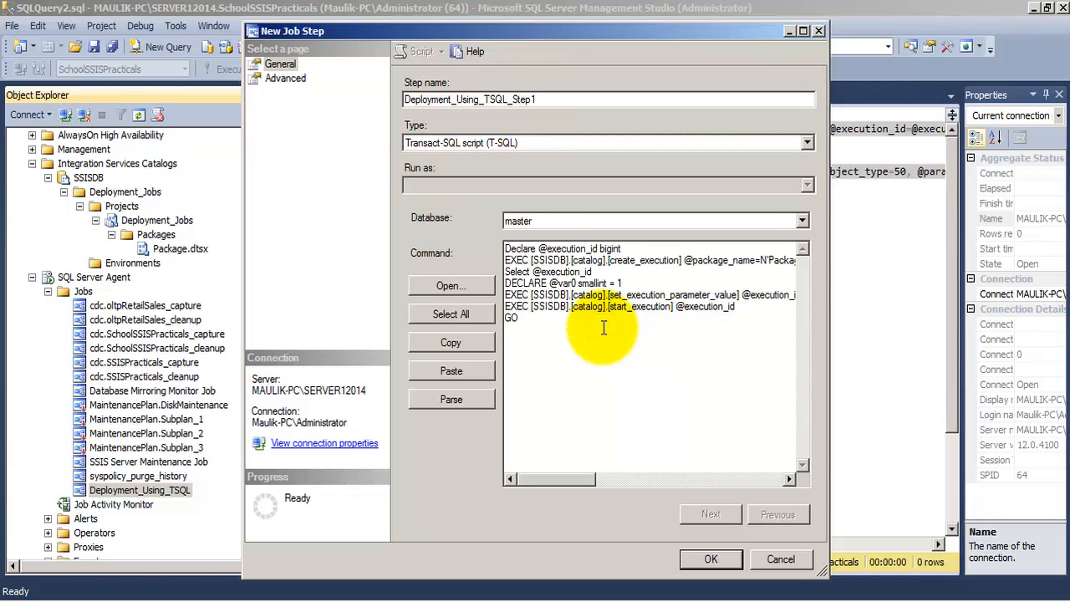
{"action": "left_click", "coordinate": [708, 559]}
{"action": "left_click", "coordinate": [705, 559]}
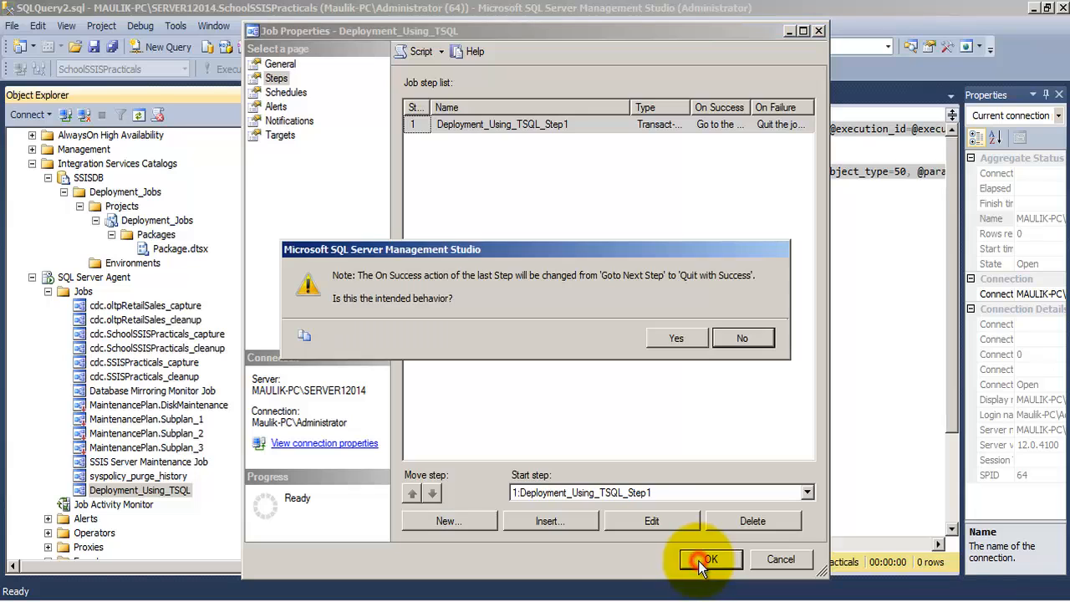
{"action": "left_click", "coordinate": [676, 337]}
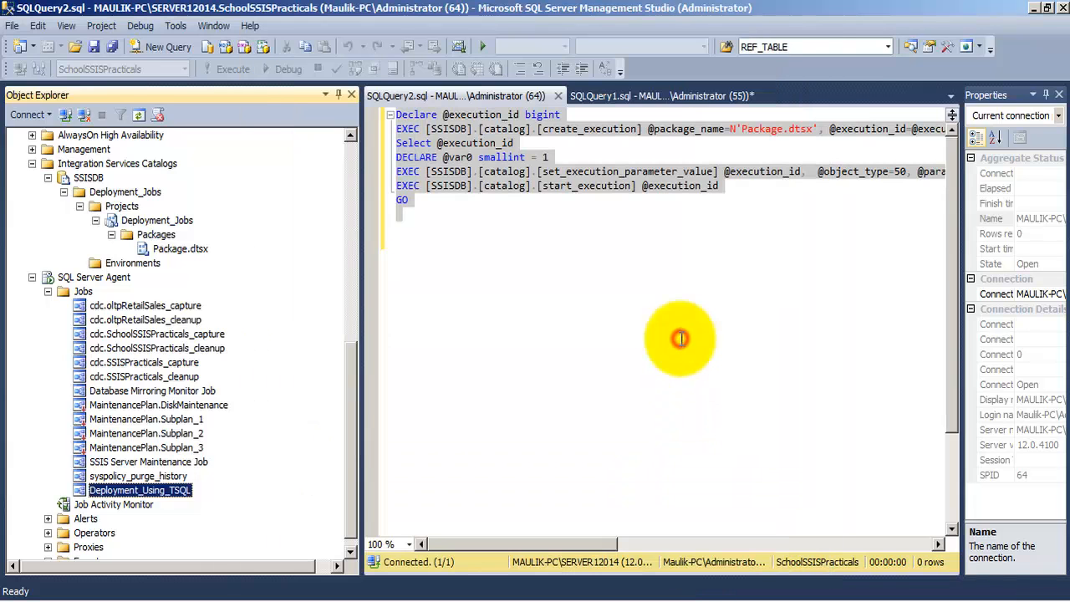
Start a new recurring schedule named Schedule1 for the Deployment_Using_TSQL job, with its frequency set to Daily.
{"action": "right_click", "coordinate": [179, 493]}
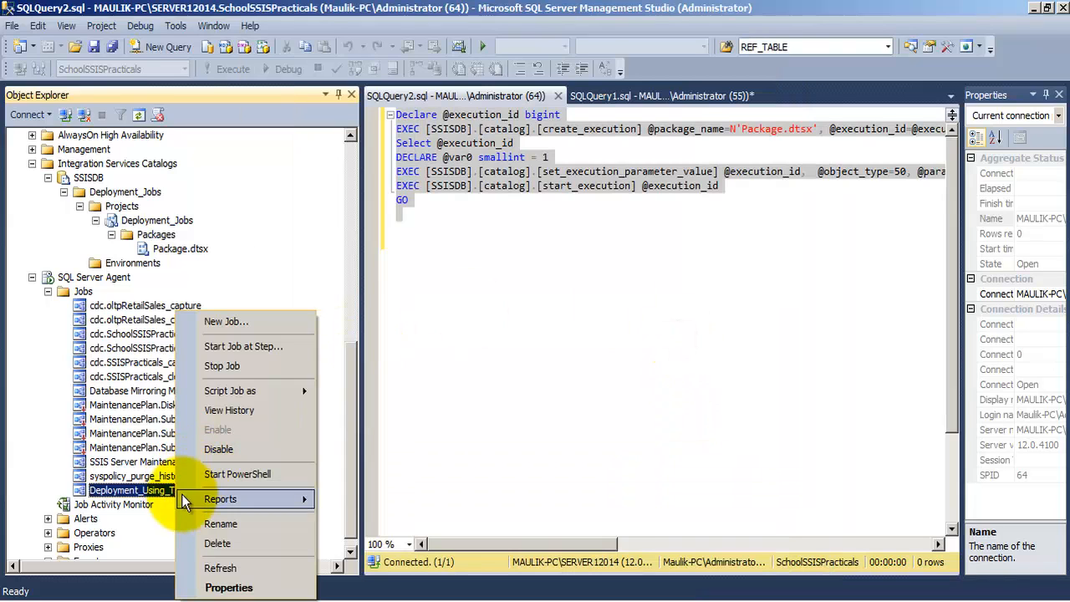
{"action": "left_click", "coordinate": [216, 583]}
{"action": "left_click", "coordinate": [276, 78]}
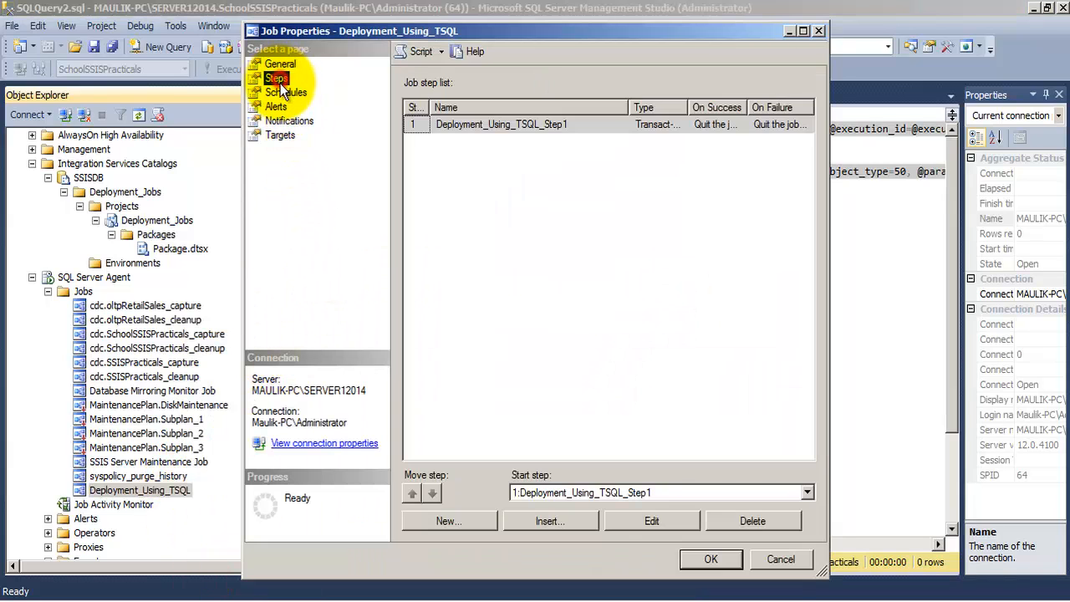
{"action": "left_click", "coordinate": [285, 92]}
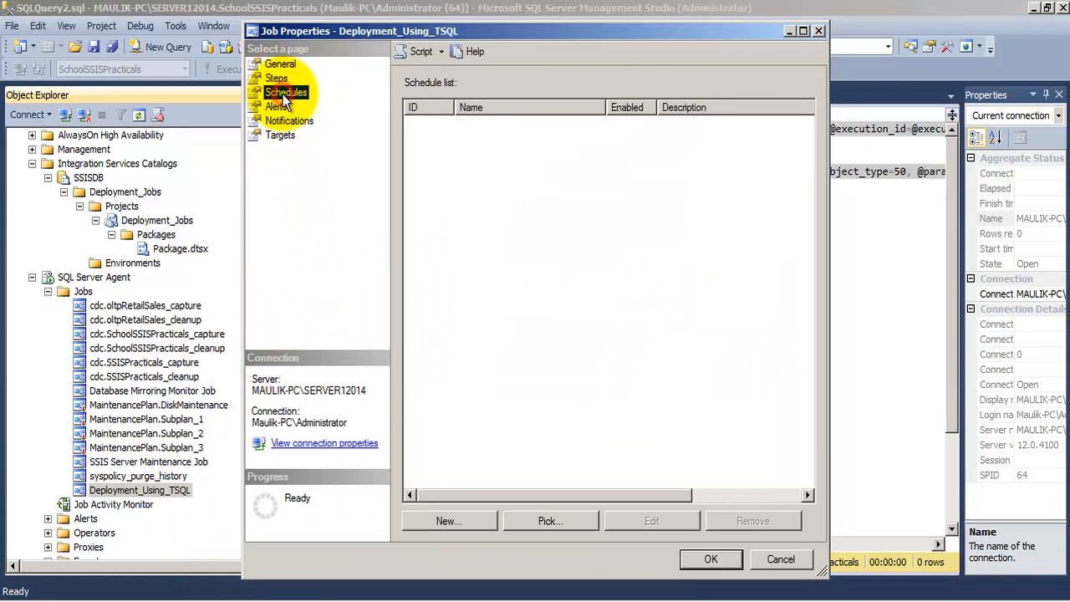
{"action": "left_click", "coordinate": [452, 521]}
{"action": "left_click", "coordinate": [488, 75]}
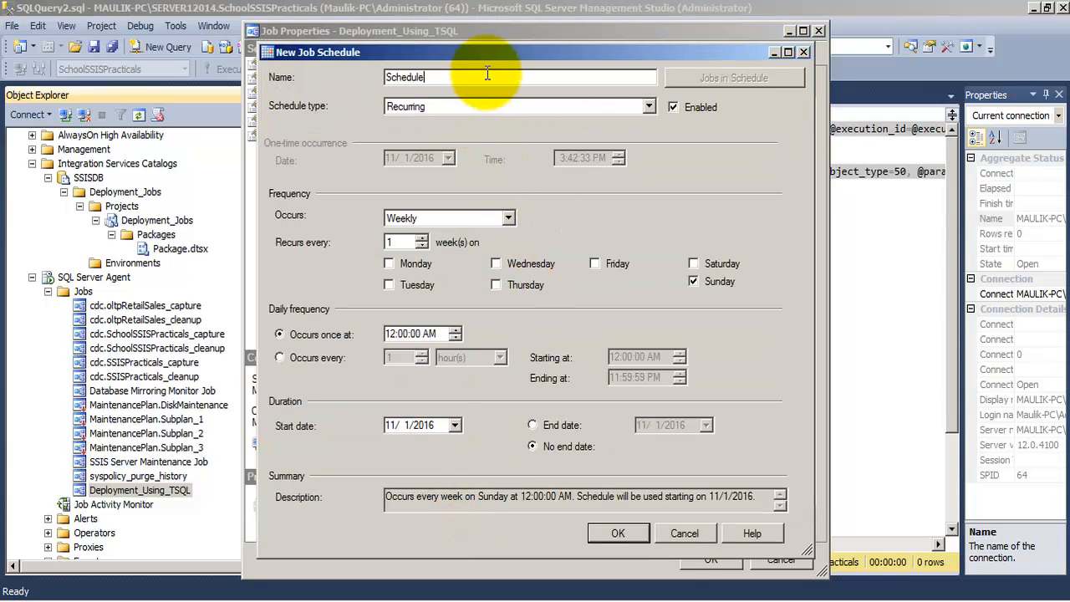
{"action": "left_click", "coordinate": [407, 219]}
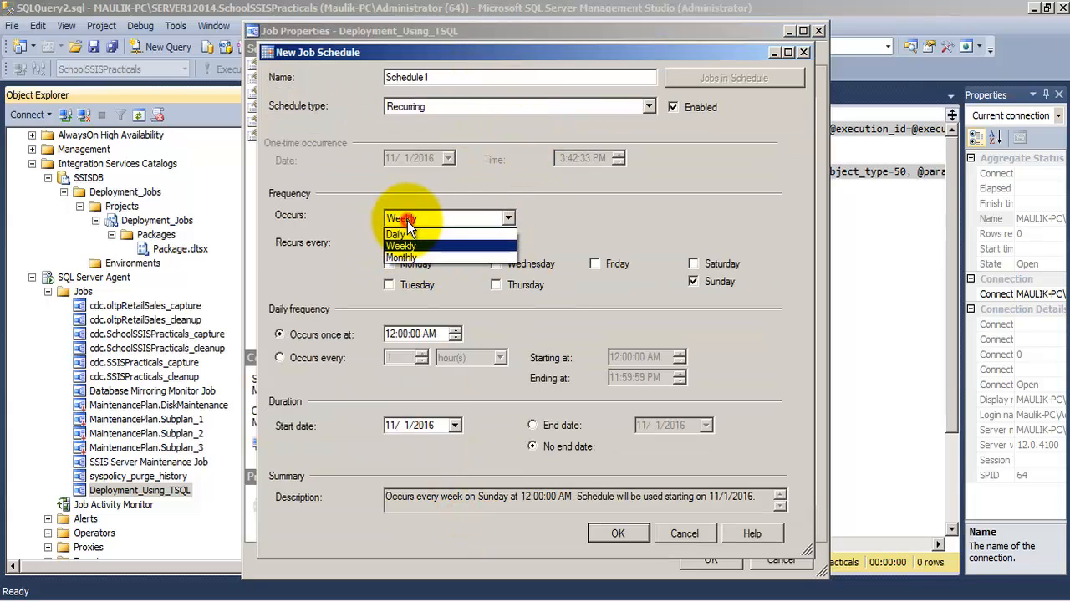
{"action": "left_click", "coordinate": [413, 234]}
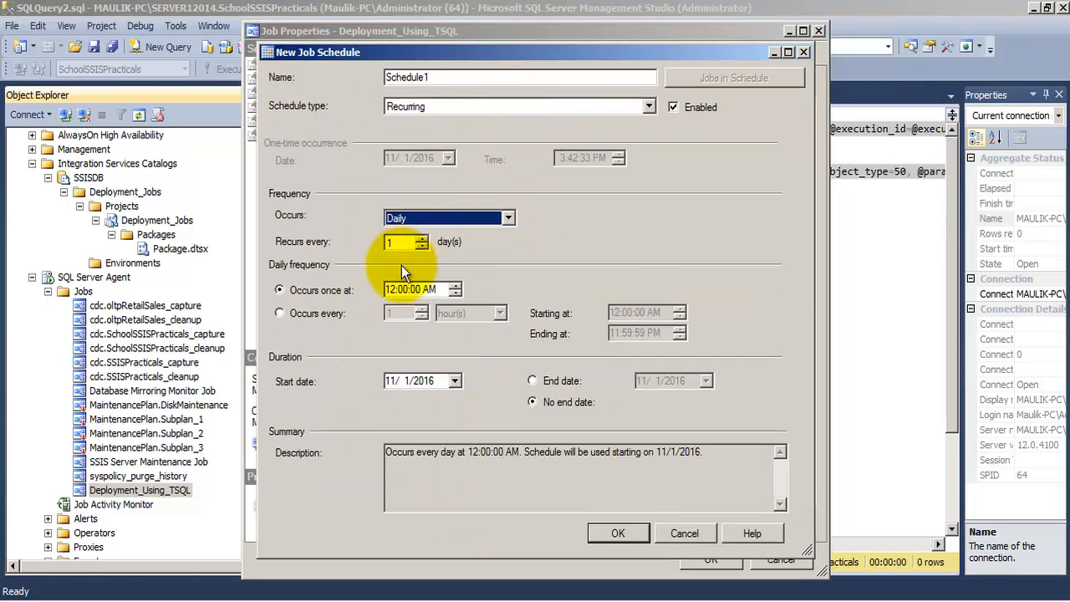
Make Schedule1 occur every 1 minute within the day, and save the schedule and the job.
{"action": "left_click", "coordinate": [309, 312]}
{"action": "left_click", "coordinate": [467, 312]}
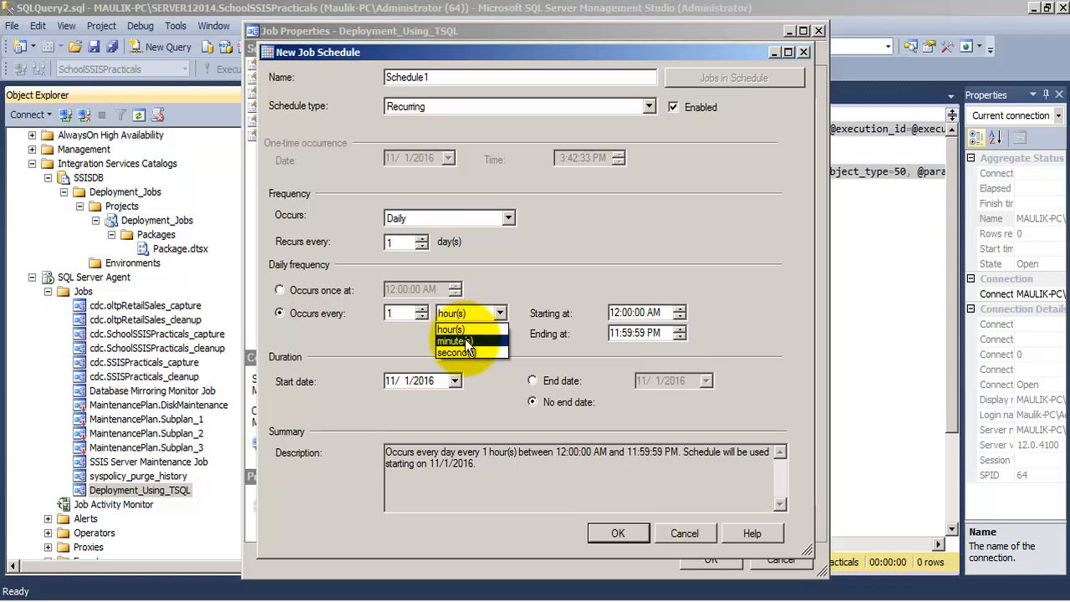
{"action": "left_click", "coordinate": [467, 342]}
{"action": "left_click", "coordinate": [618, 533]}
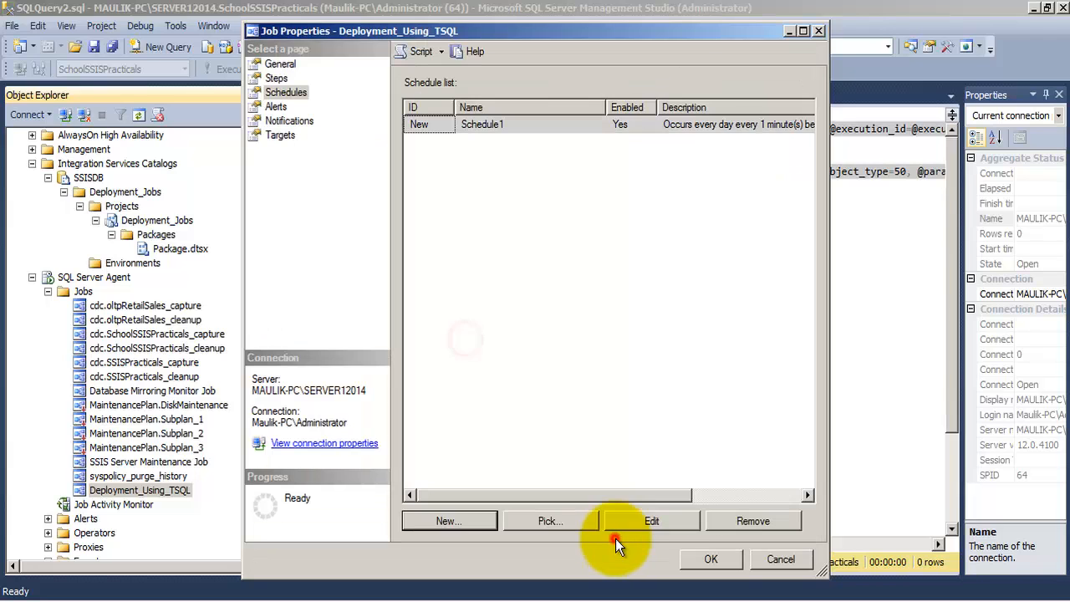
{"action": "left_click", "coordinate": [710, 559]}
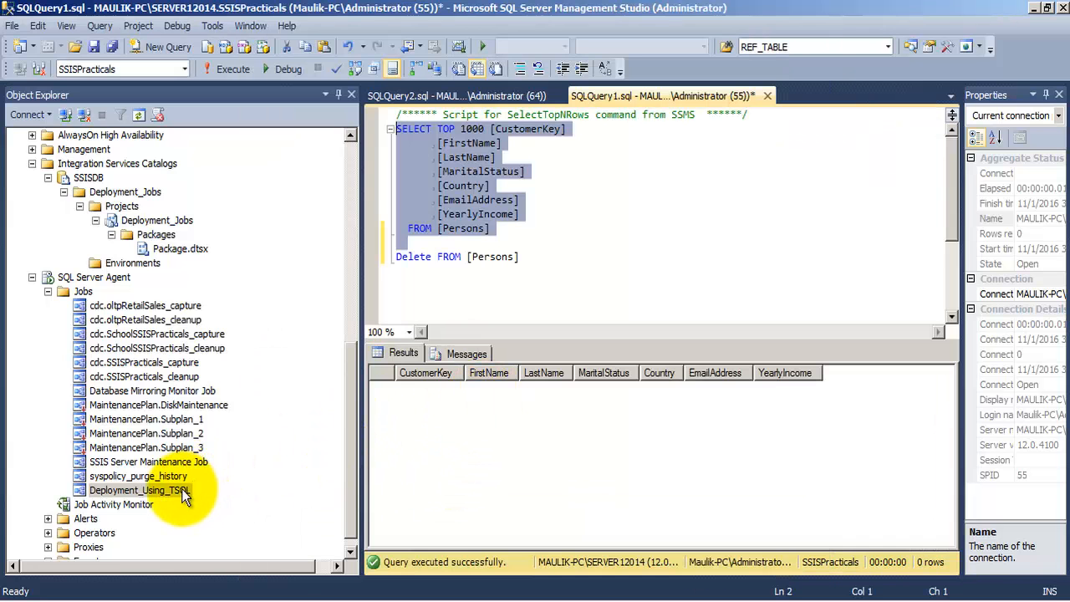
Open the Deployment_Using_TSQL job's history in a maximized log viewer.
{"action": "right_click", "coordinate": [179, 490]}
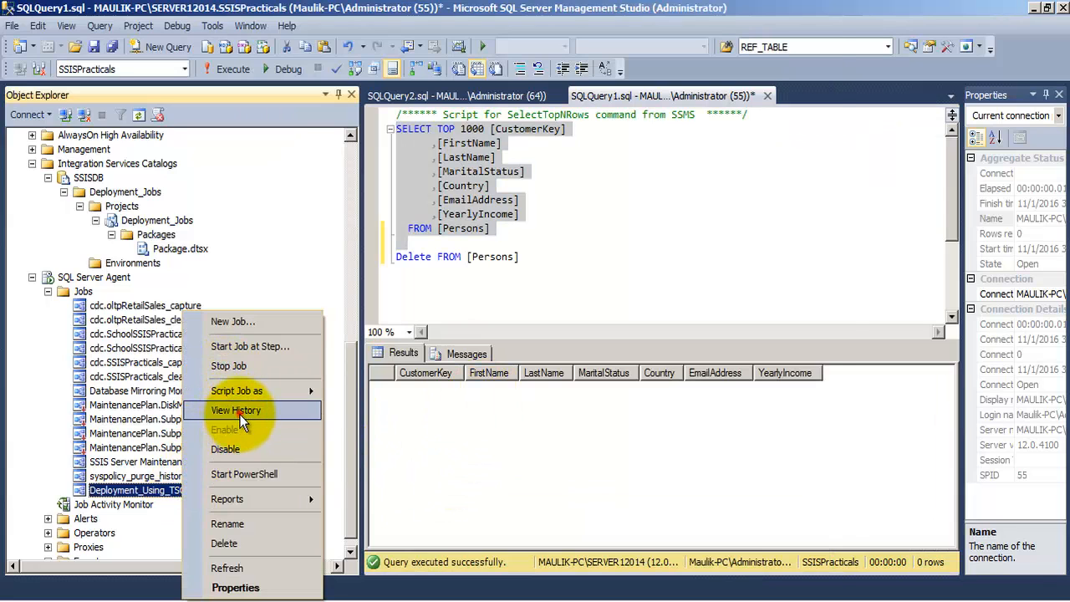
{"action": "left_click", "coordinate": [240, 411]}
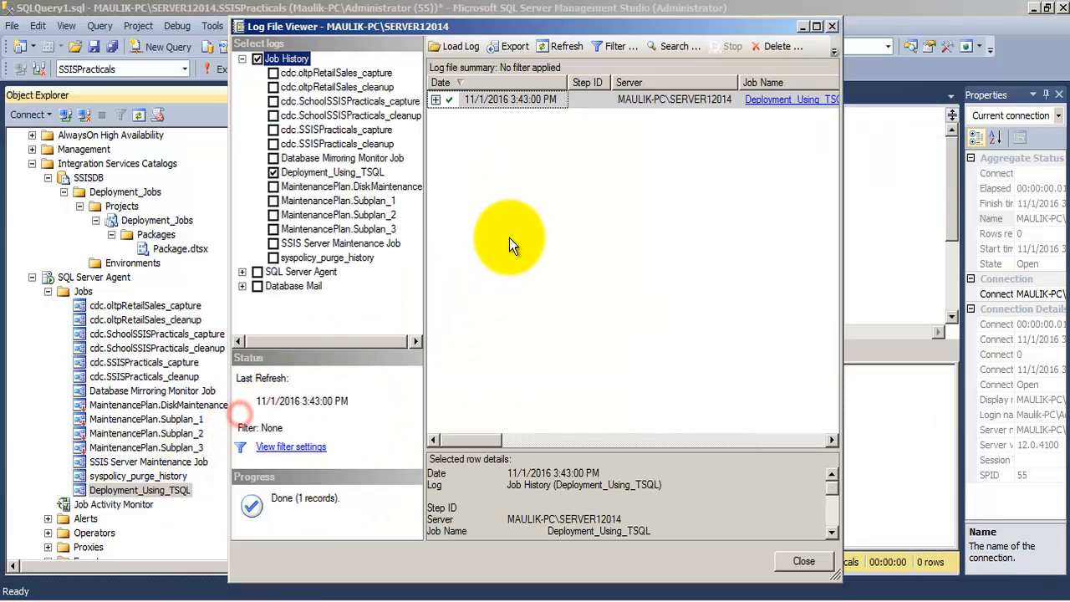
{"action": "left_click", "coordinate": [817, 27]}
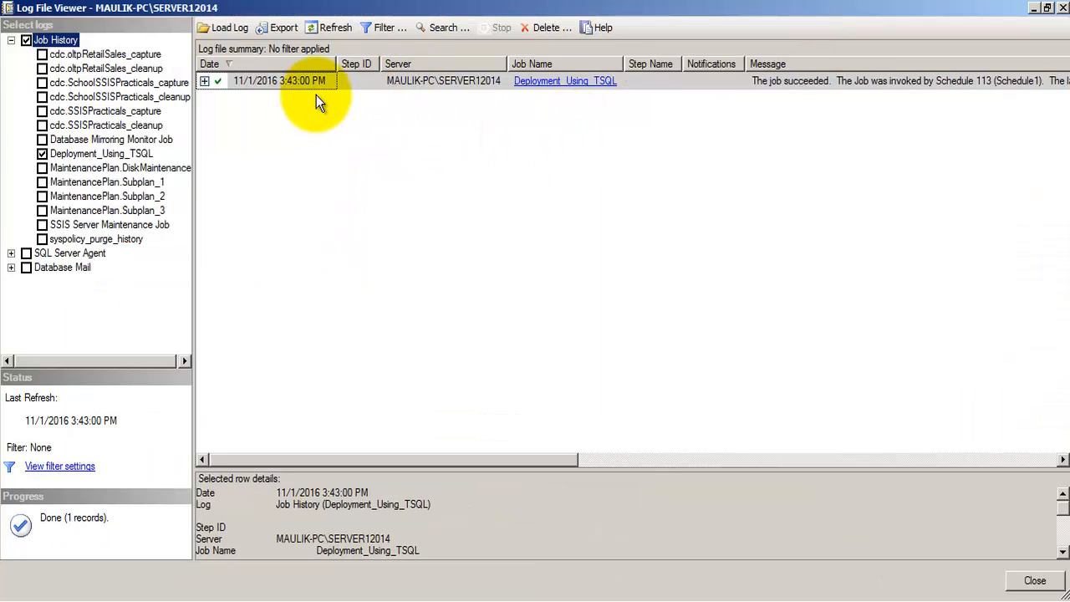
Run only the SELECT TOP 1000 statement on the Persons table in SQLQuery1.sql to check for loaded rows.
{"action": "key", "text": "Escape"}
{"action": "left_click_drag", "start_coordinate": [374, 174], "coordinate": [351, 125]}
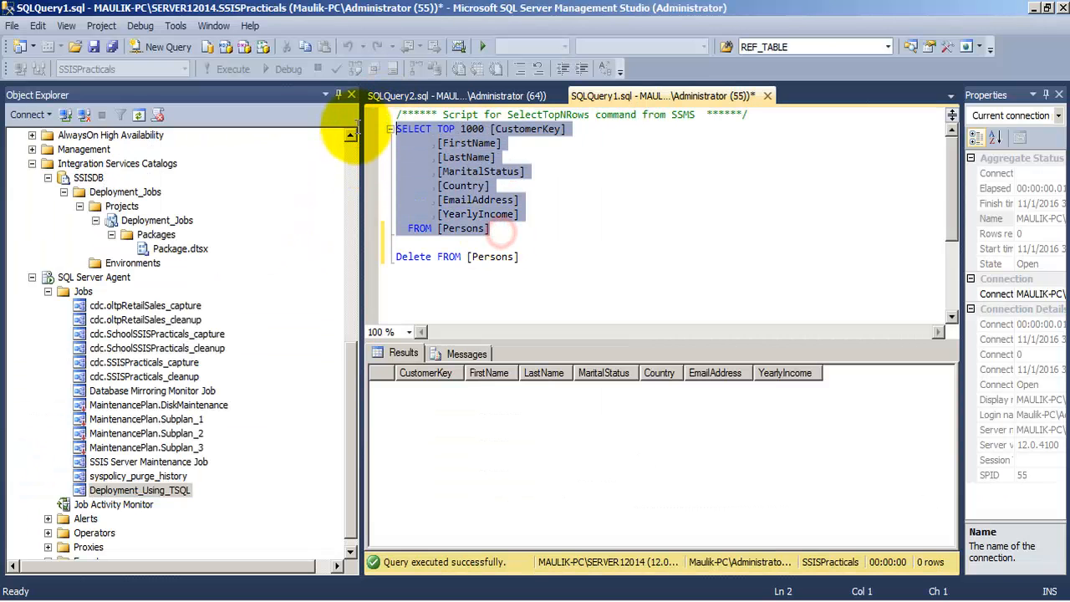
{"action": "left_click", "coordinate": [226, 69]}
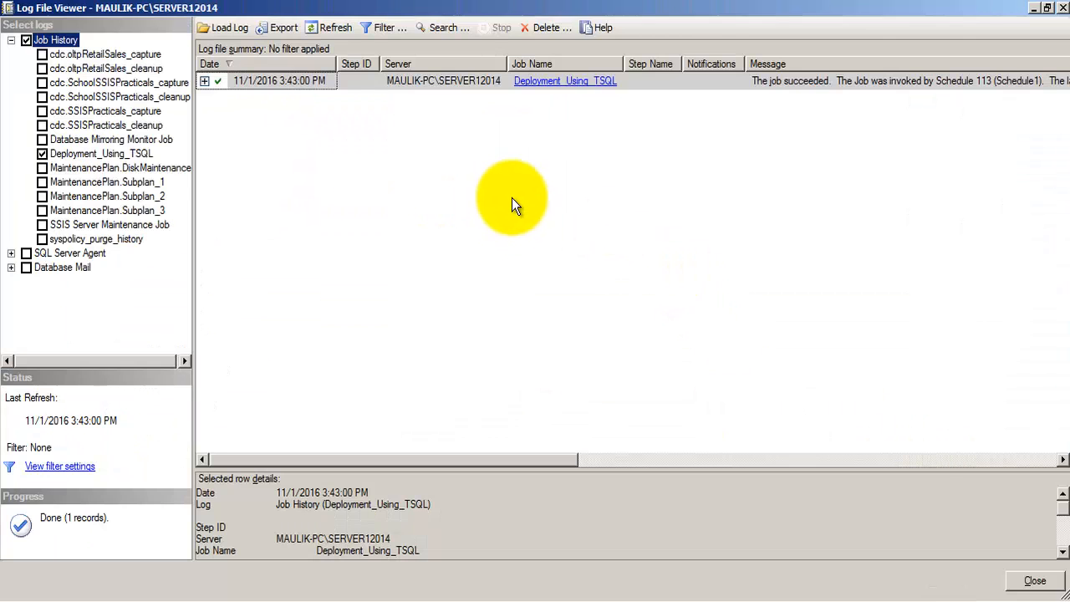
Expand the Deployment_Using_TSQL run in the job history, enlarge its row details and examine the outcome message.
{"action": "left_click", "coordinate": [204, 82]}
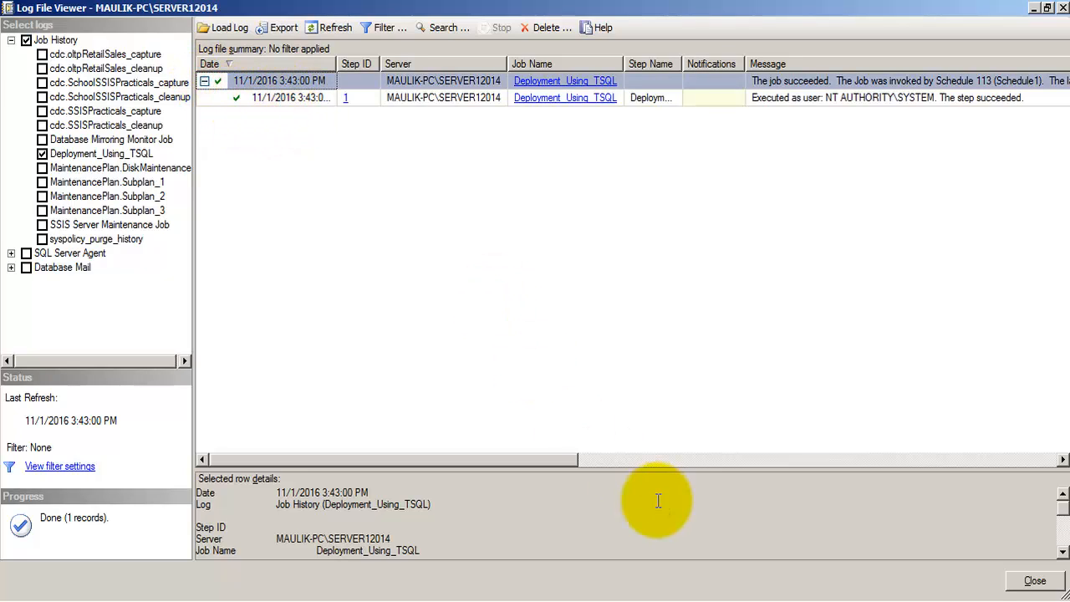
{"action": "left_click", "coordinate": [649, 473]}
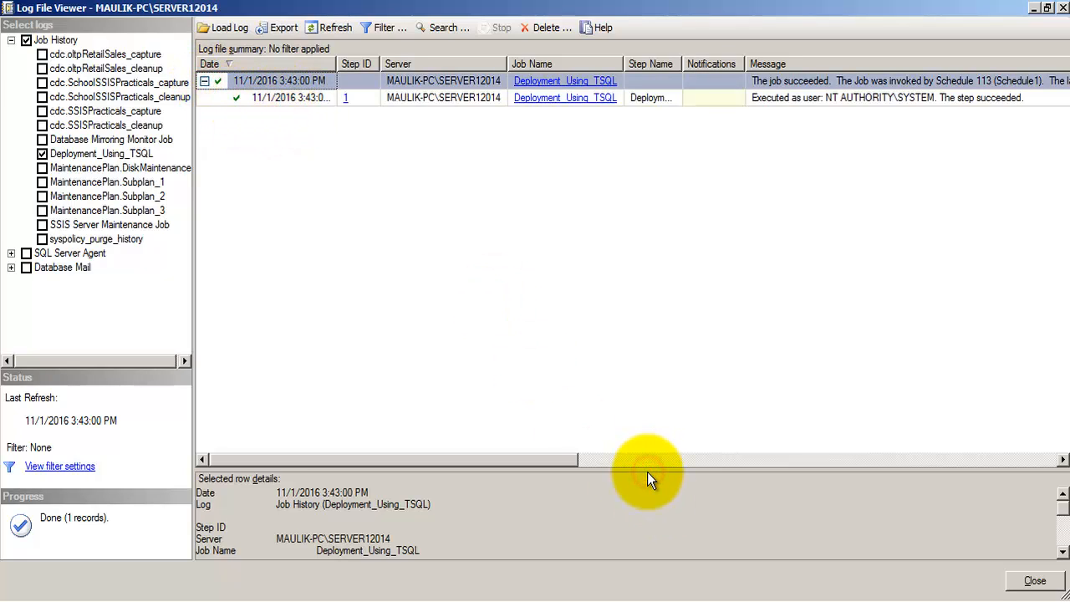
{"action": "left_click_drag", "start_coordinate": [649, 472], "coordinate": [631, 276]}
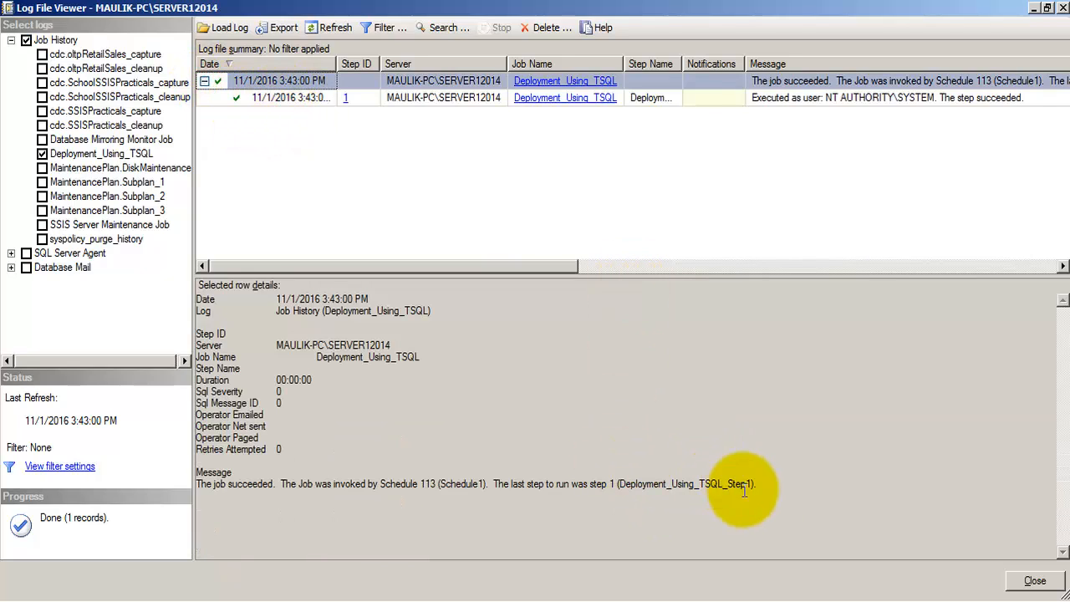
{"action": "left_click_drag", "start_coordinate": [761, 484], "coordinate": [496, 481]}
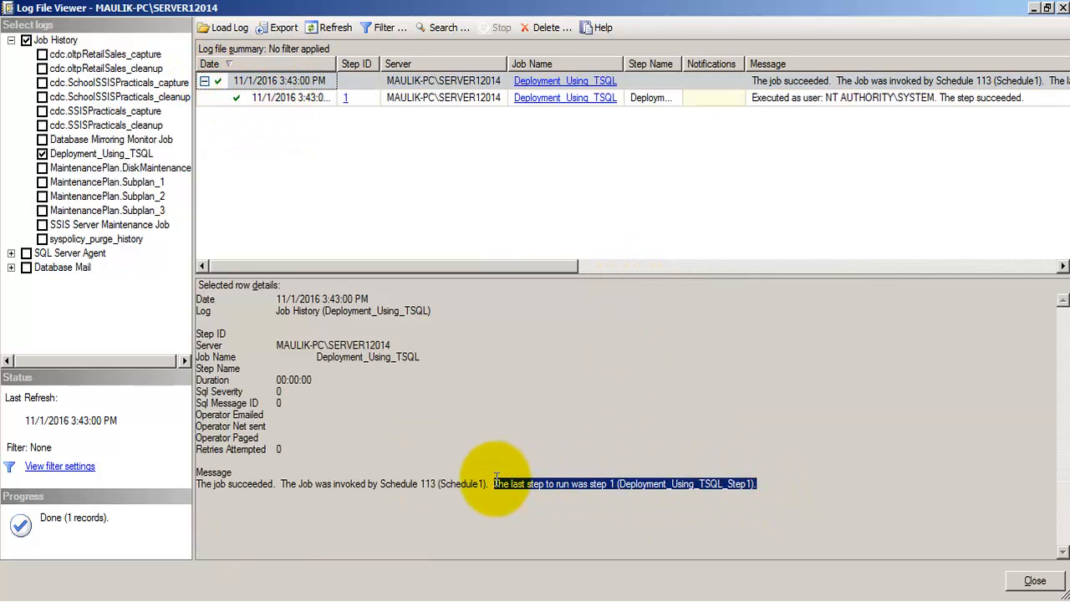
{"action": "left_click_drag", "start_coordinate": [280, 484], "coordinate": [189, 485]}
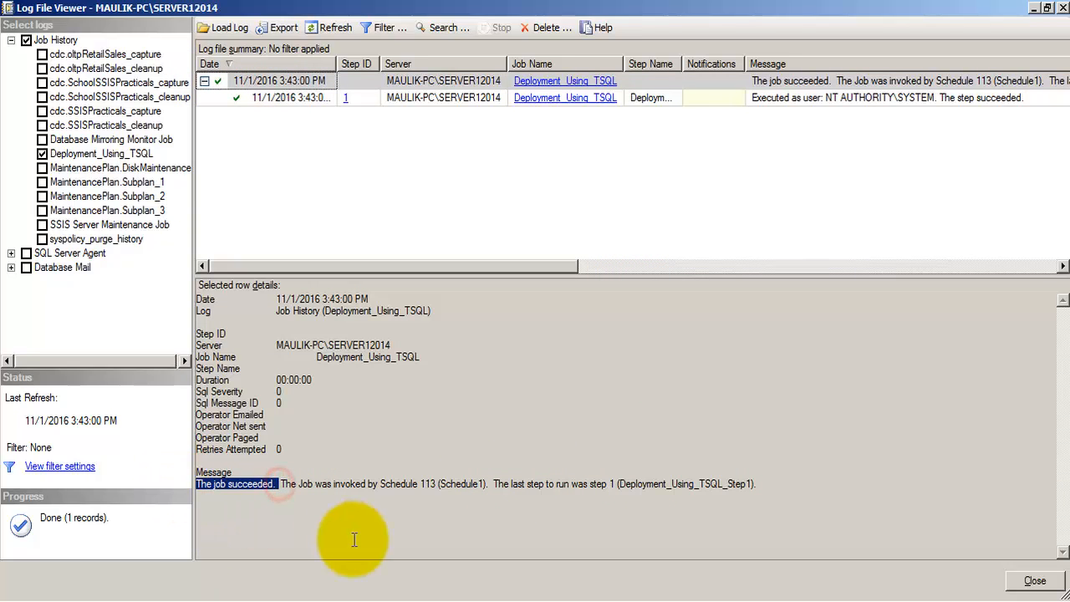